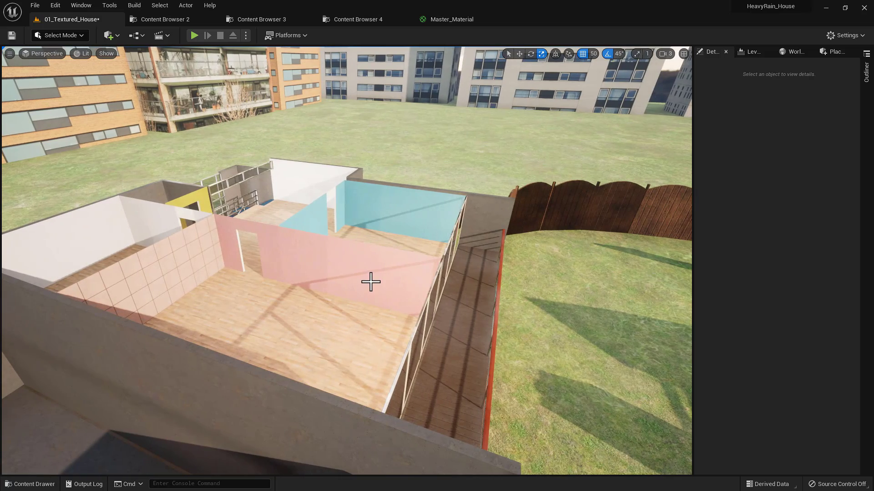
# Play-test the level from the pink room, walking the character through the doorway into the yellow room, and end the play session.
pyautogui.moveTo(347, 260); pyautogui.dragTo(676, 242, button='right')
pyautogui.press('w')
pyautogui.press('a')
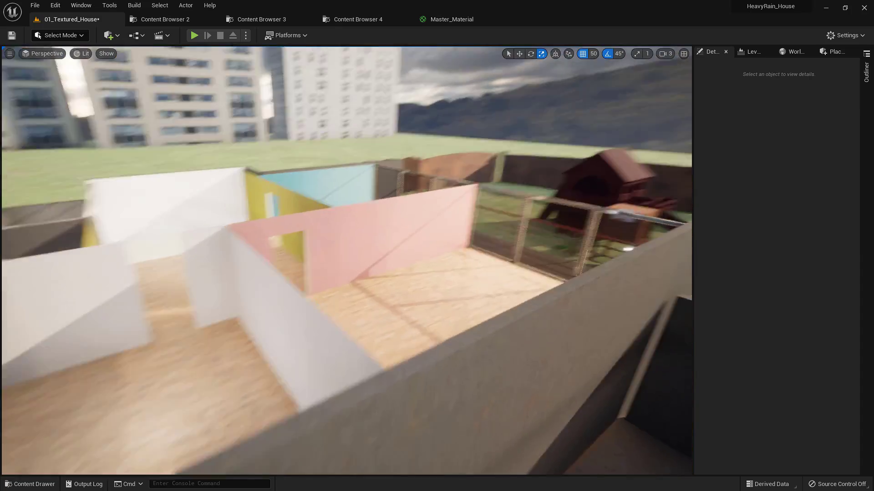
pyautogui.press('w')
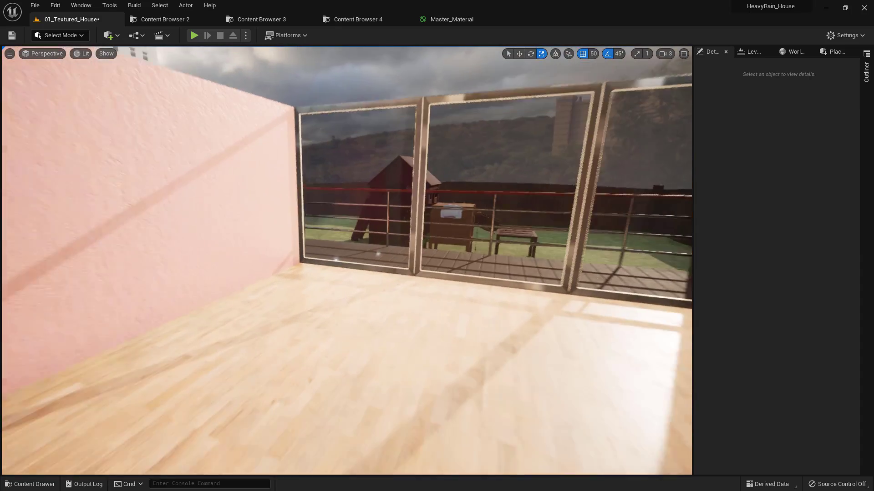
pyautogui.hotkey('alt', 'p')
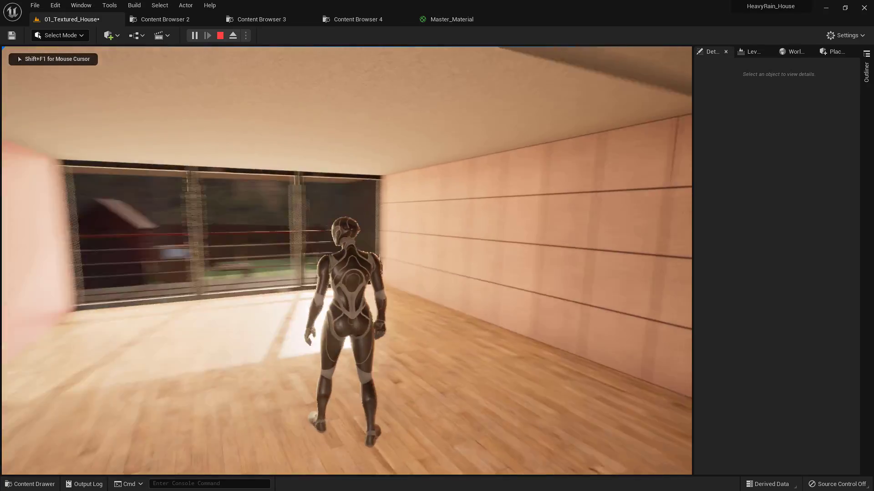
pyautogui.moveTo(346, 260)
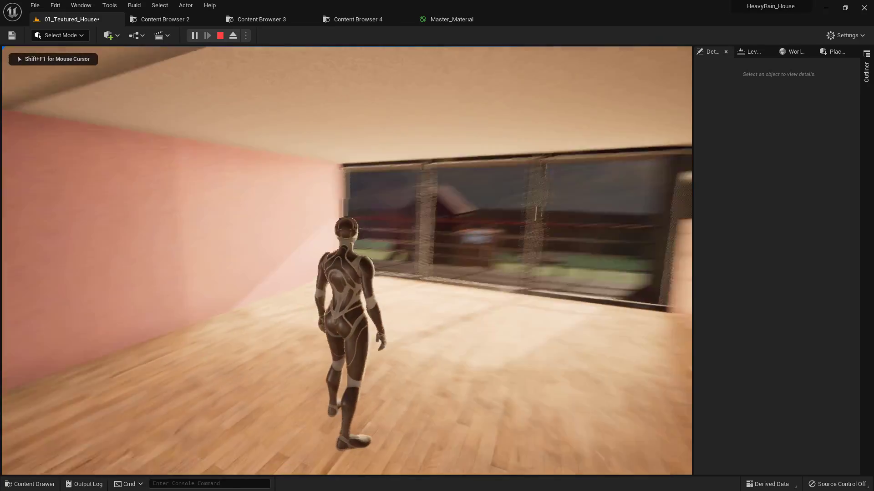
pyautogui.press('a')
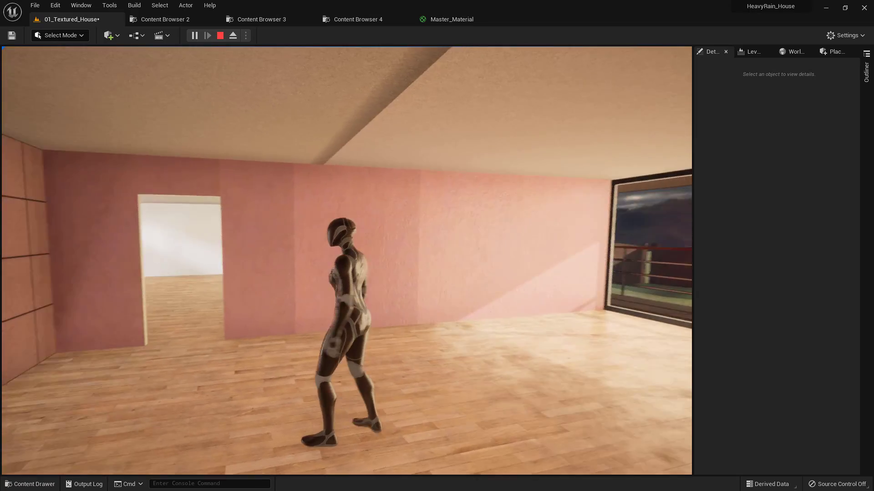
pyautogui.press('w')
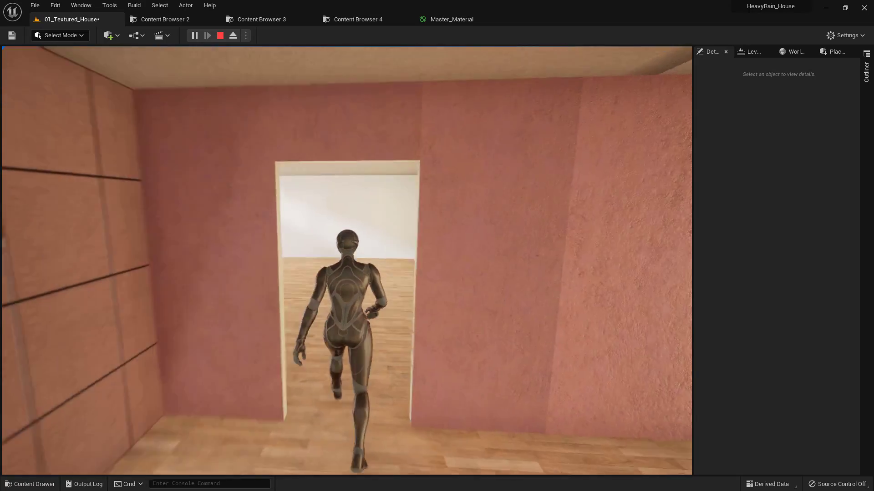
pyautogui.press('a')
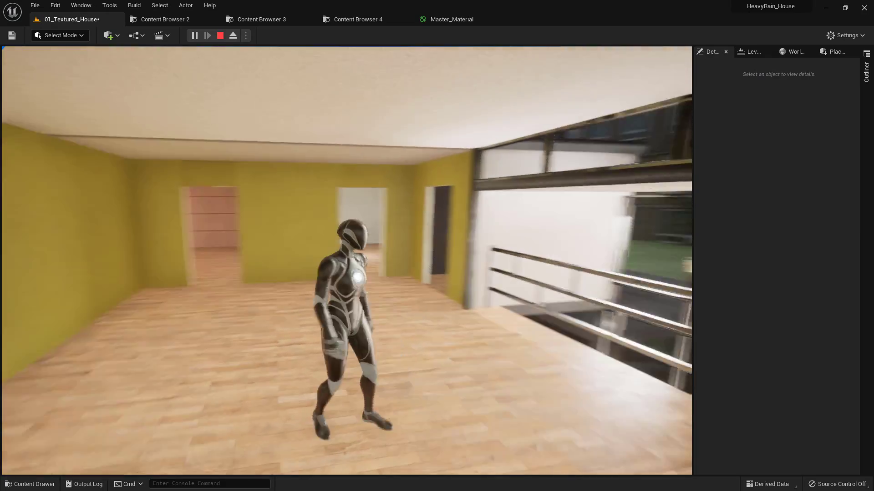
pyautogui.press('Escape')
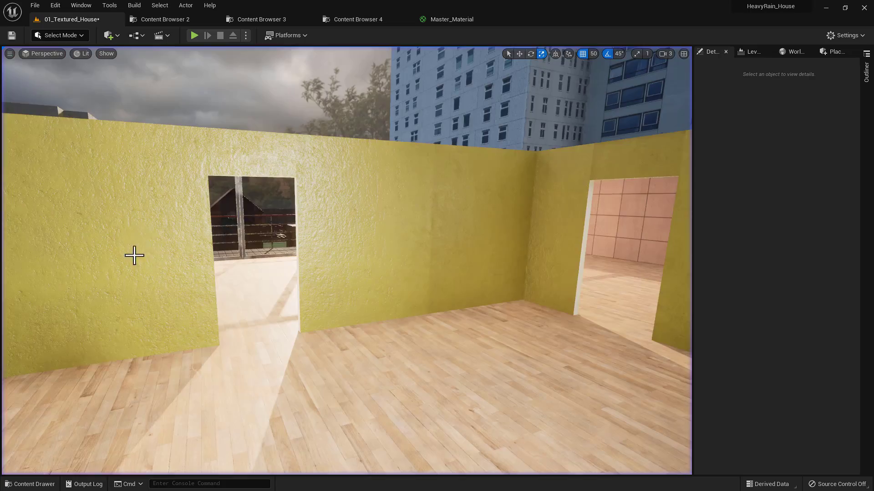
# Select the plain 2 m wall panel beside the pink room's window and examine its tiling against the adjoining panels.
pyautogui.moveTo(382, 309); pyautogui.dragTo(283, 263, button='right')
pyautogui.press('w')
pyautogui.click(282, 263)
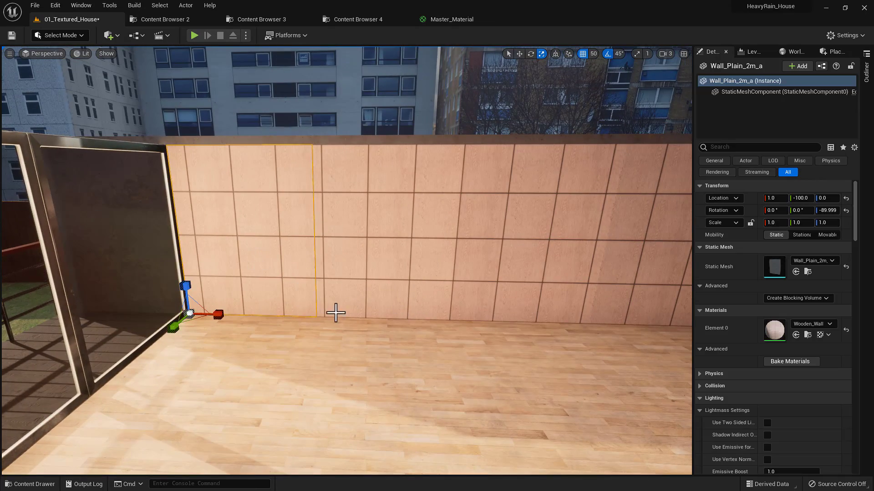
pyautogui.moveTo(336, 312)
pyautogui.mouseDown(button='right')
pyautogui.moveTo(314, 236)
pyautogui.moveTo(336, 327)
pyautogui.moveTo(328, 319)
pyautogui.moveTo(334, 304)
pyautogui.mouseUp(button='right')
pyautogui.press('w')
pyautogui.press('s')
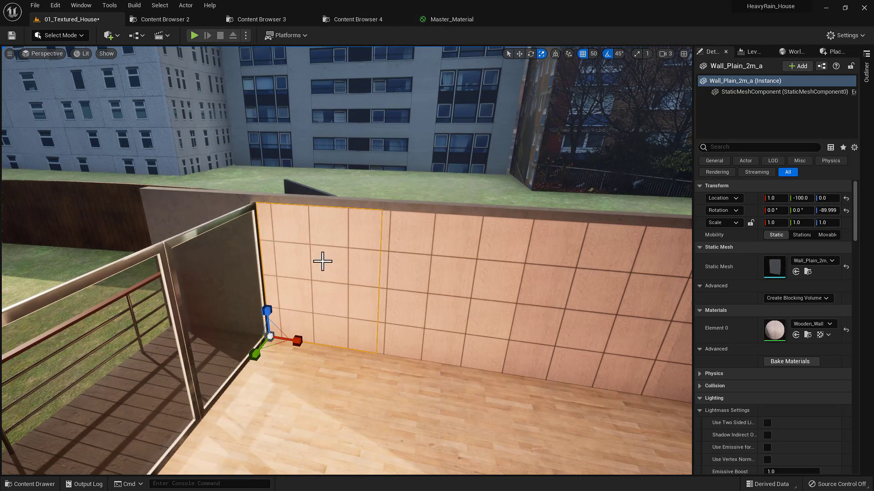
pyautogui.moveTo(345, 276); pyautogui.dragTo(218, 272, button='right')
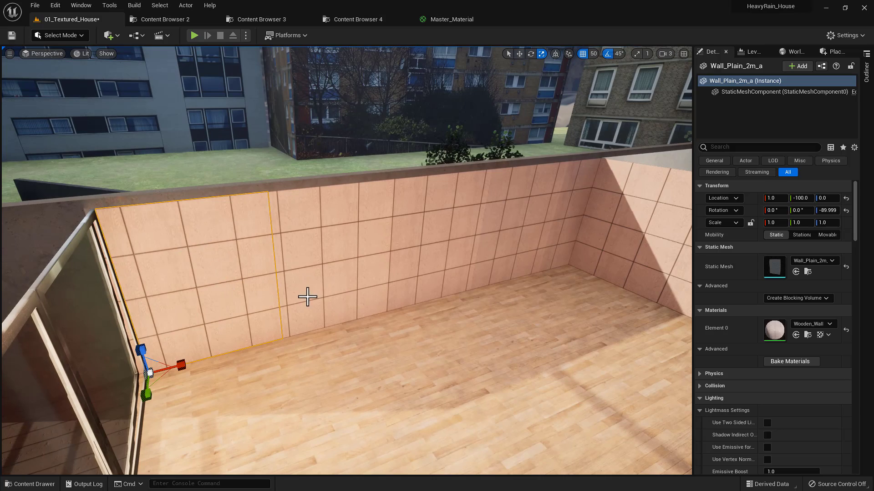
pyautogui.moveTo(308, 297); pyautogui.dragTo(358, 296, button='right')
pyautogui.moveTo(104, 305); pyautogui.dragTo(104, 318, button='right')
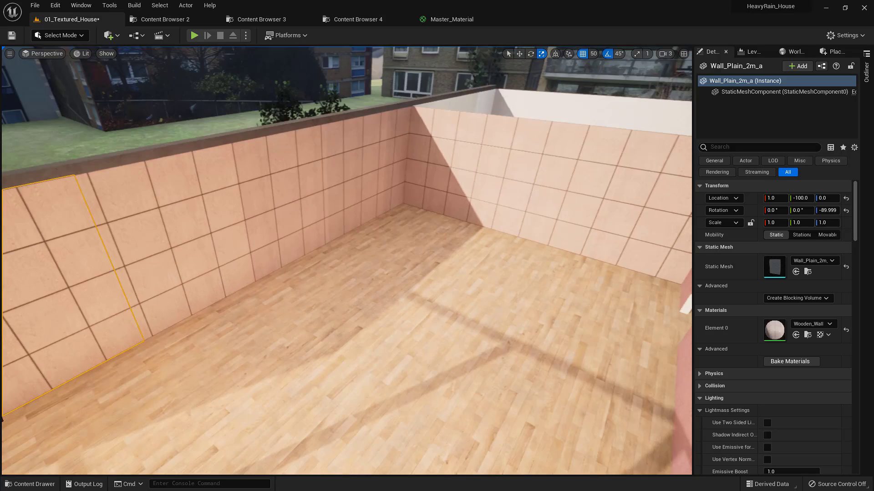
# Select the pink room's floor mesh and bring the wooden test block near the garden fence into close view.
pyautogui.click(307, 296)
pyautogui.moveTo(308, 296); pyautogui.dragTo(255, 346, button='right')
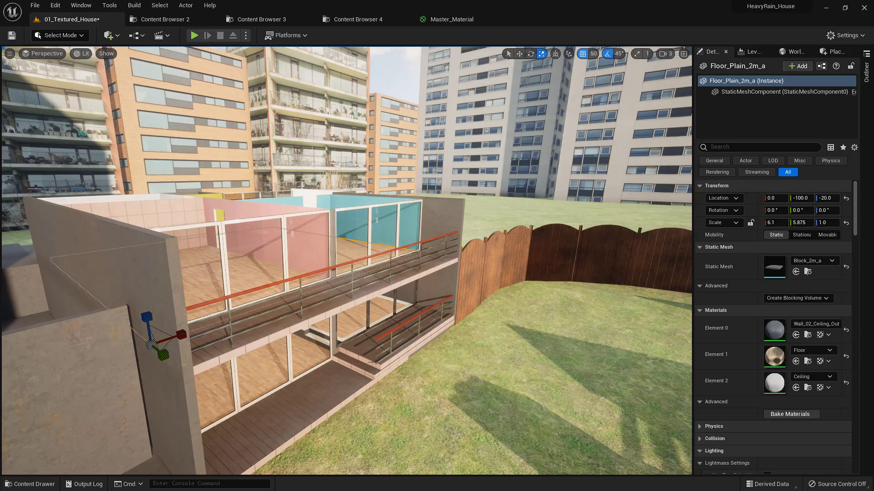
pyautogui.press('w')
pyautogui.moveTo(347, 260)
pyautogui.mouseDown(button='right')
pyautogui.moveTo(483, 274)
pyautogui.moveTo(538, 269)
pyautogui.moveTo(556, 241)
pyautogui.moveTo(587, 252)
pyautogui.moveTo(597, 267)
pyautogui.moveTo(246, 234)
pyautogui.moveTo(234, 245)
pyautogui.moveTo(239, 314)
pyautogui.moveTo(225, 307)
pyautogui.moveTo(298, 289)
pyautogui.moveTo(261, 318)
pyautogui.moveTo(262, 277)
pyautogui.moveTo(339, 273)
pyautogui.moveTo(350, 255)
pyautogui.moveTo(323, 253)
pyautogui.moveTo(352, 255)
pyautogui.mouseUp(button='right')
pyautogui.press('w')
pyautogui.press('w')
pyautogui.press('a')
pyautogui.press('w')
pyautogui.press('w')
pyautogui.press('a')
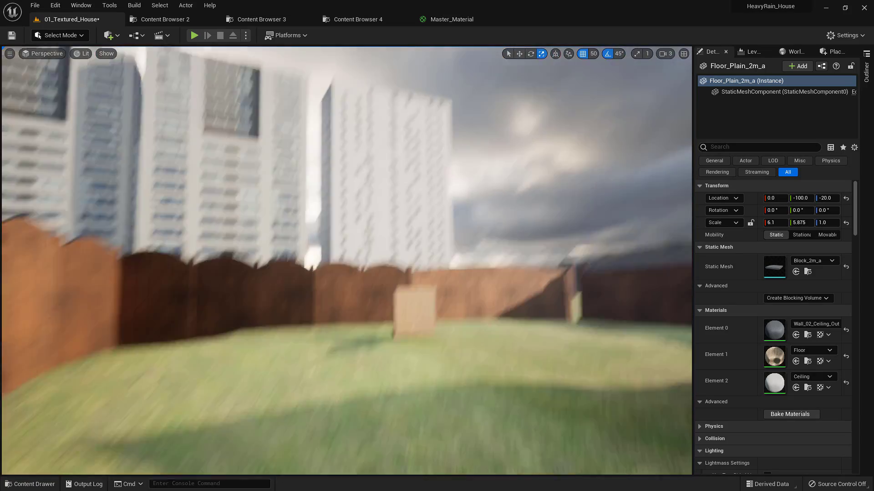
pyautogui.press('w')
pyautogui.moveTo(537, 314); pyautogui.dragTo(470, 312, button='right')
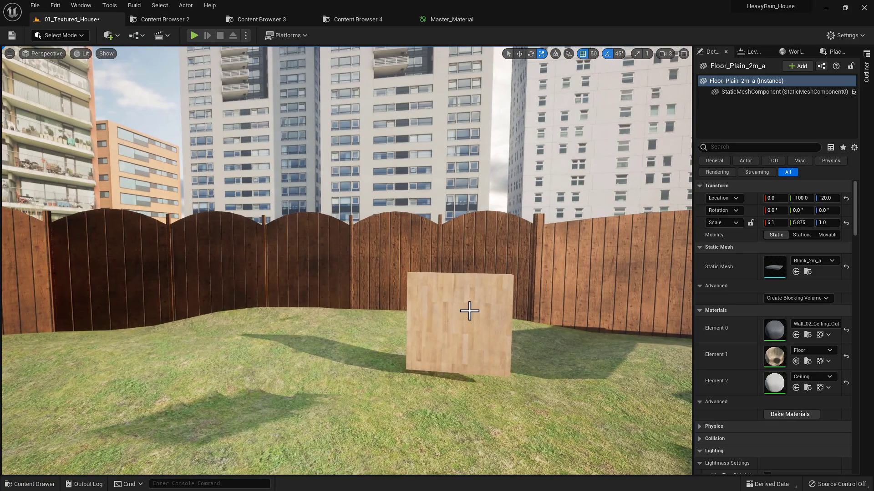
# Open the Master_Material graph from the Materials folder.
pyautogui.click(173, 18)
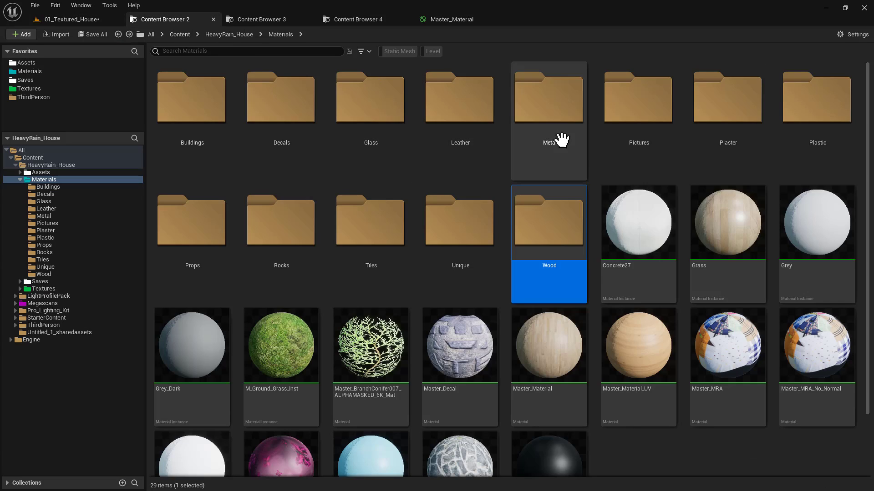
pyautogui.doubleClick(555, 359)
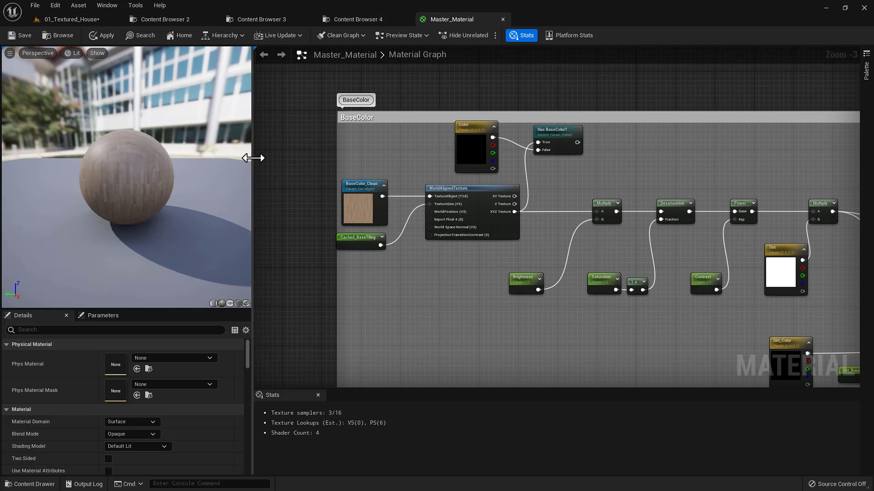
pyautogui.scroll(-2, 314, 182)
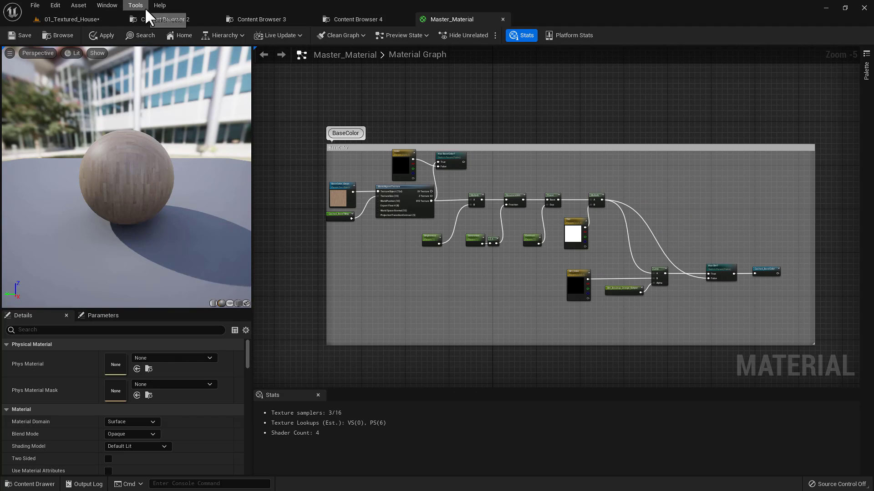
pyautogui.click(170, 20)
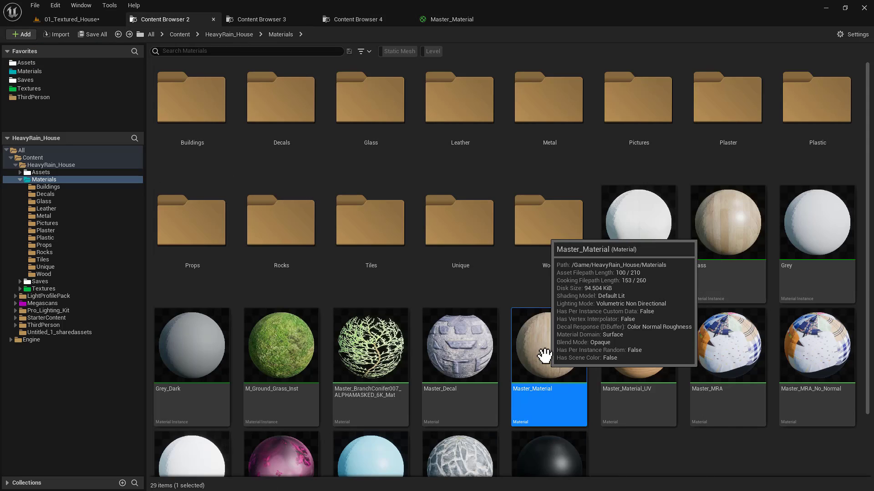
pyautogui.click(465, 18)
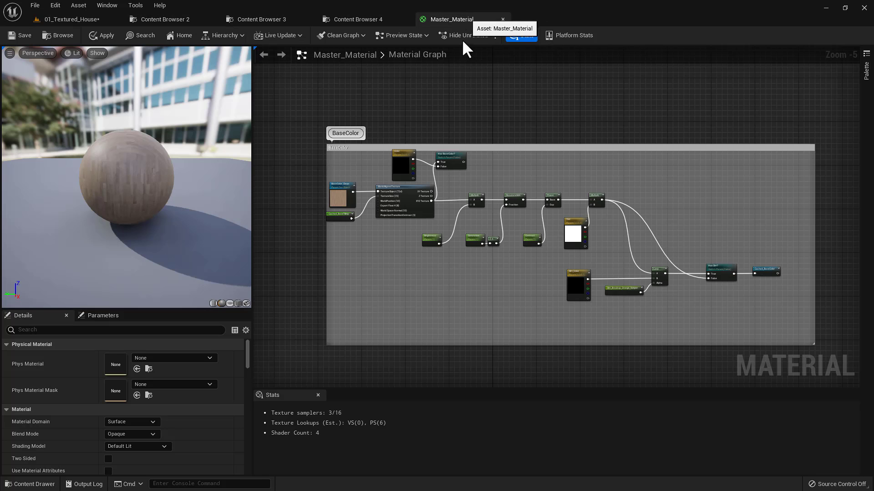
# Examine the BaseColor, Roughness Or Glossiness, Metallic Or Specular and AO node groups of Master_Material.
pyautogui.scroll(-4, 605, 180)
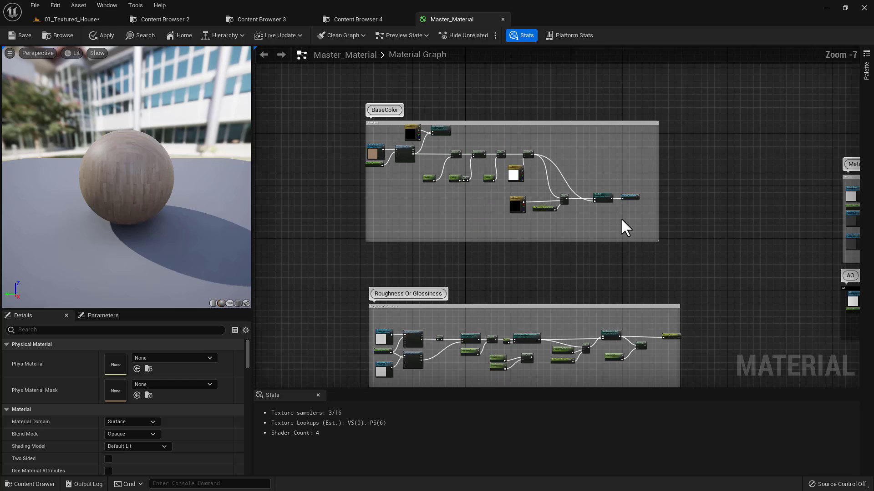
pyautogui.moveTo(580, 258); pyautogui.dragTo(632, 219, button='right')
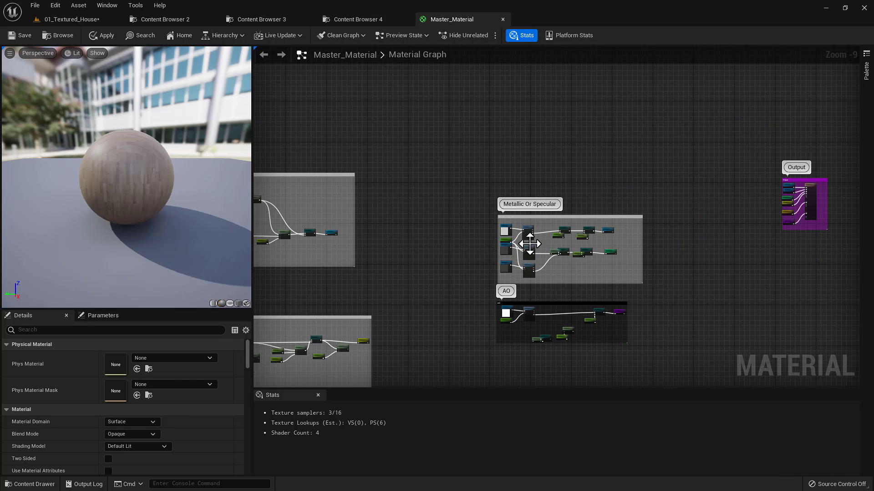
pyautogui.moveTo(379, 248); pyautogui.dragTo(423, 252, button='right')
pyautogui.moveTo(541, 208); pyautogui.dragTo(575, 210, button='right')
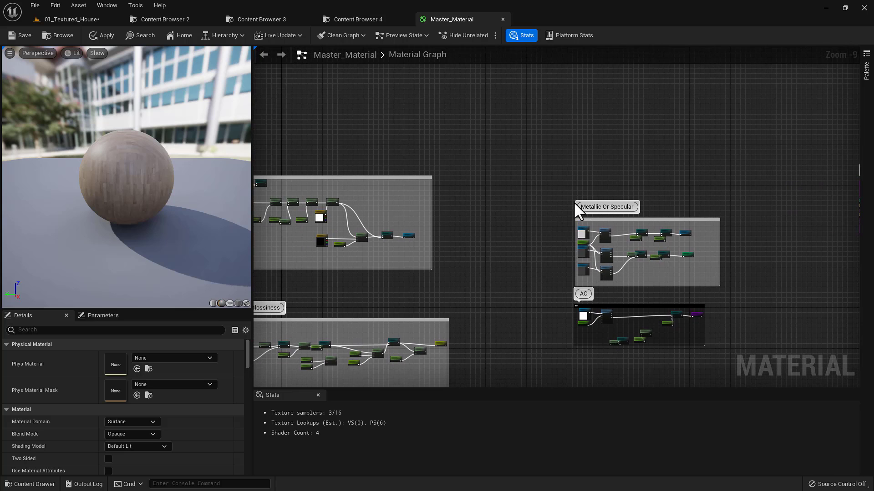
pyautogui.moveTo(530, 228); pyautogui.dragTo(454, 230, button='right')
pyautogui.moveTo(732, 213); pyautogui.dragTo(673, 215, button='right')
pyautogui.moveTo(304, 259); pyautogui.dragTo(545, 234, button='right')
pyautogui.moveTo(276, 207); pyautogui.dragTo(306, 207, button='right')
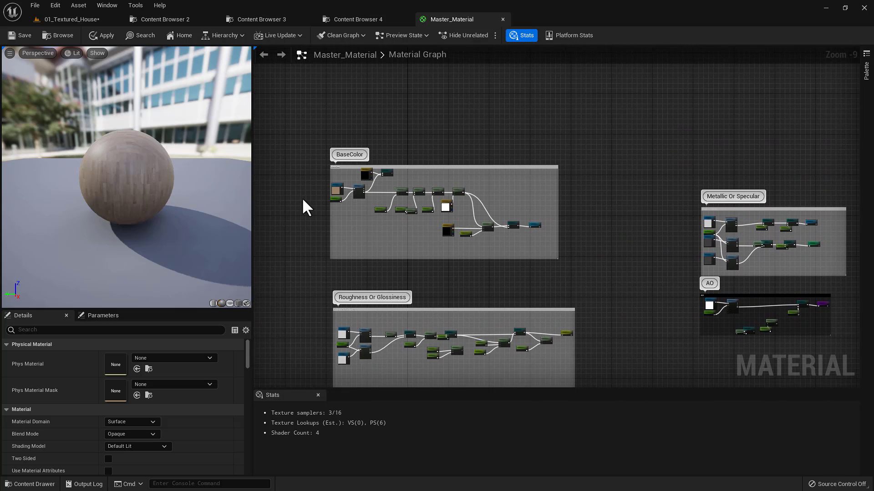
pyautogui.moveTo(568, 270); pyautogui.dragTo(351, 269, button='right')
pyautogui.moveTo(729, 197); pyautogui.dragTo(511, 228, button='right')
# Examine how the cached channels connect to the material result node in the Output group.
pyautogui.scroll(5, 655, 183)
pyautogui.scroll(4, 514, 228)
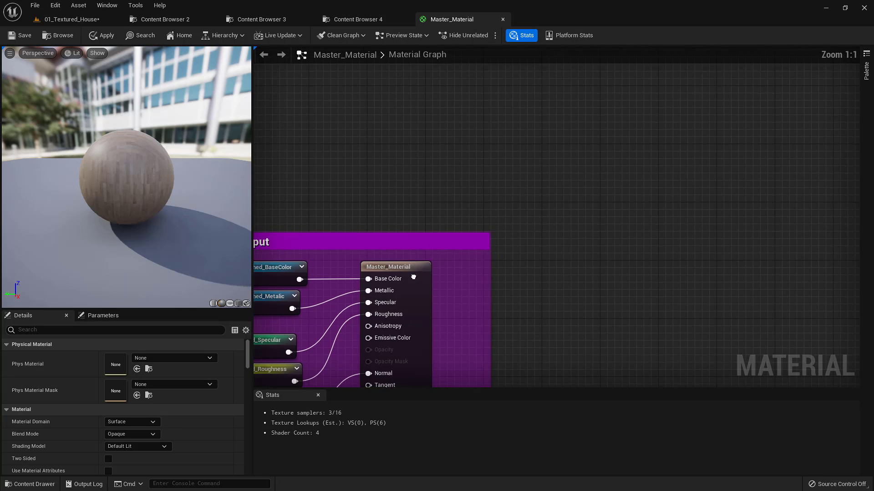
pyautogui.moveTo(405, 277); pyautogui.dragTo(511, 213, button='right')
pyautogui.moveTo(489, 261); pyautogui.dragTo(513, 204, button='right')
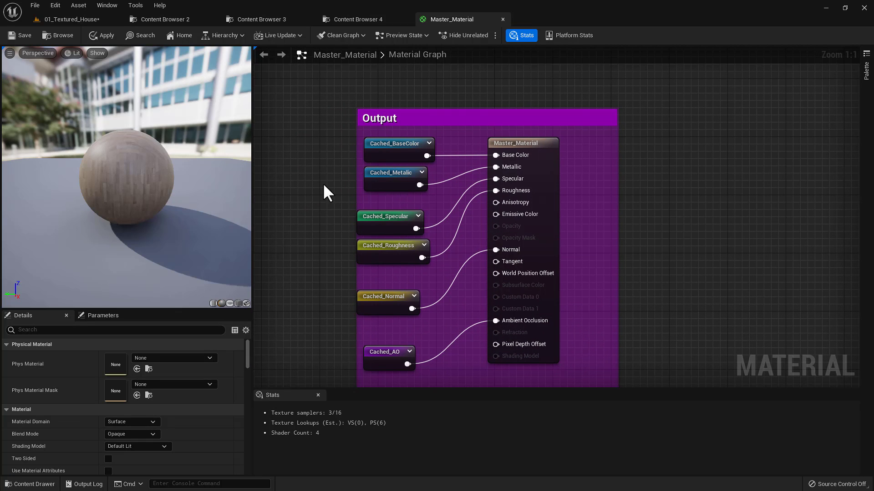
pyautogui.moveTo(326, 183); pyautogui.dragTo(520, 183, button='right')
pyautogui.scroll(-2, 520, 183)
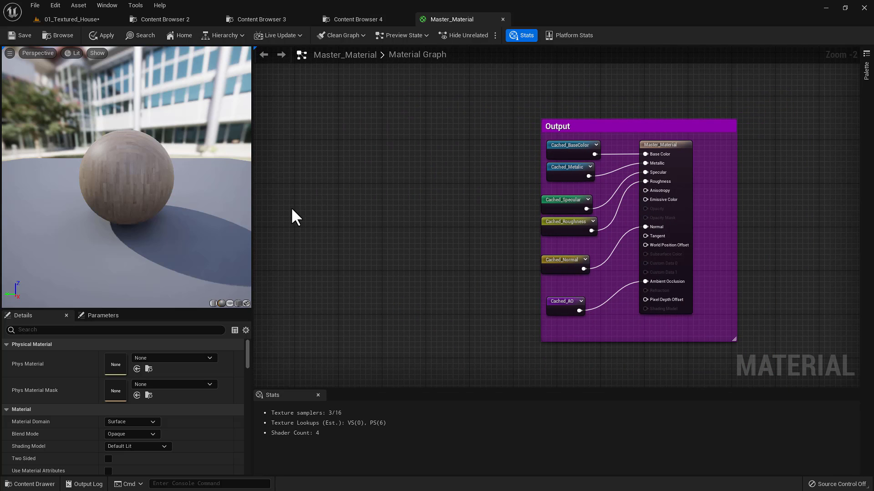
pyautogui.moveTo(291, 210); pyautogui.dragTo(441, 212, button='right')
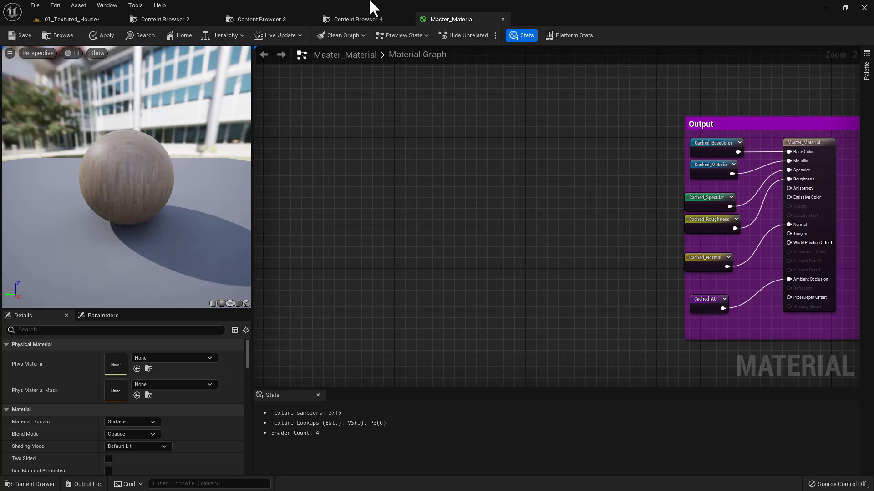
# Select the wooden block in the 01_Textured_House level and stretch it along Y to a scale of about 2.57.
pyautogui.click(91, 18)
pyautogui.moveTo(348, 276); pyautogui.dragTo(386, 277, button='right')
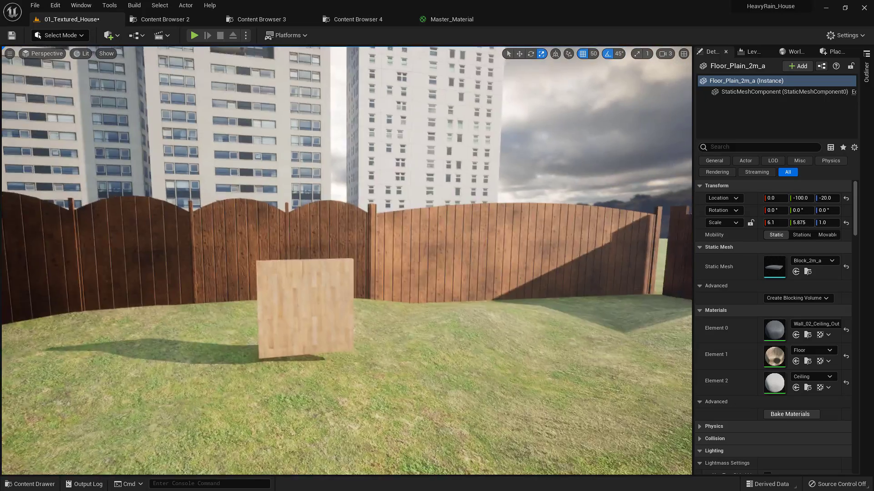
pyautogui.press('w')
pyautogui.moveTo(271, 250)
pyautogui.mouseDown(button='right')
pyautogui.moveTo(239, 288)
pyautogui.moveTo(239, 321)
pyautogui.moveTo(278, 272)
pyautogui.moveTo(270, 250)
pyautogui.mouseUp(button='right')
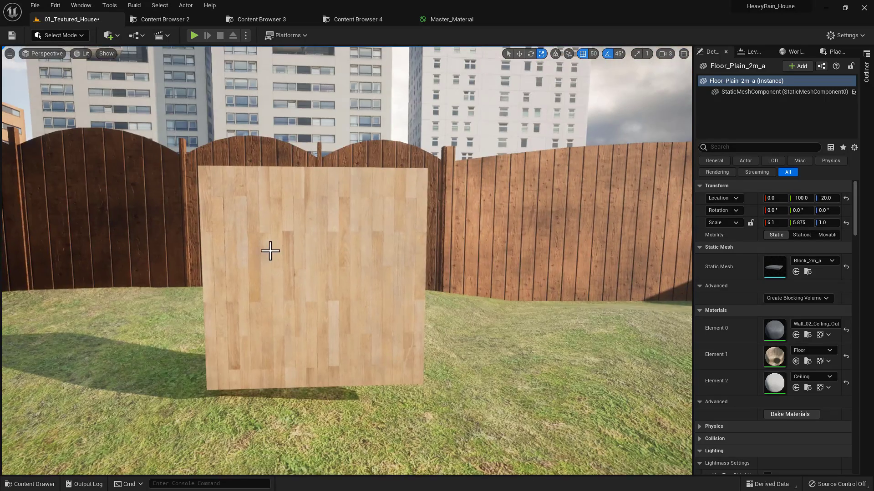
pyautogui.click(270, 251)
pyautogui.scroll(-5, 273, 246)
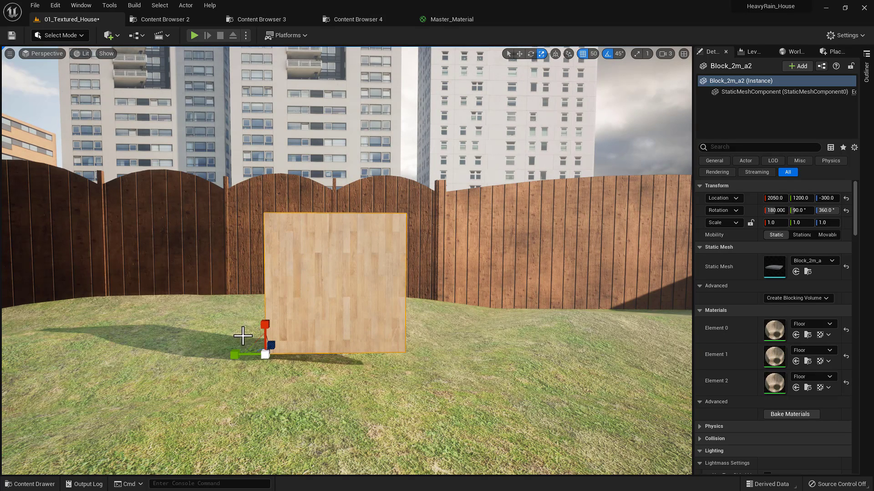
pyautogui.press('s')
pyautogui.moveTo(339, 308); pyautogui.dragTo(310, 315, button='right')
pyautogui.press('w')
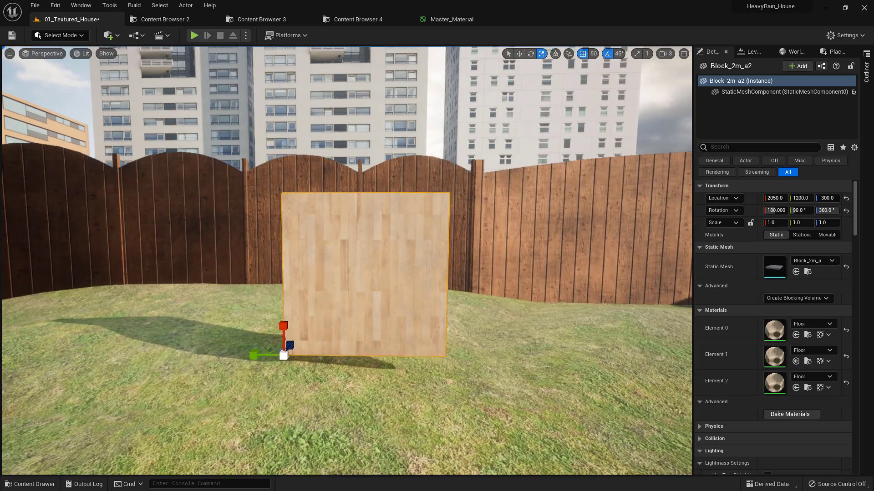
pyautogui.moveTo(252, 357); pyautogui.dragTo(204, 360)
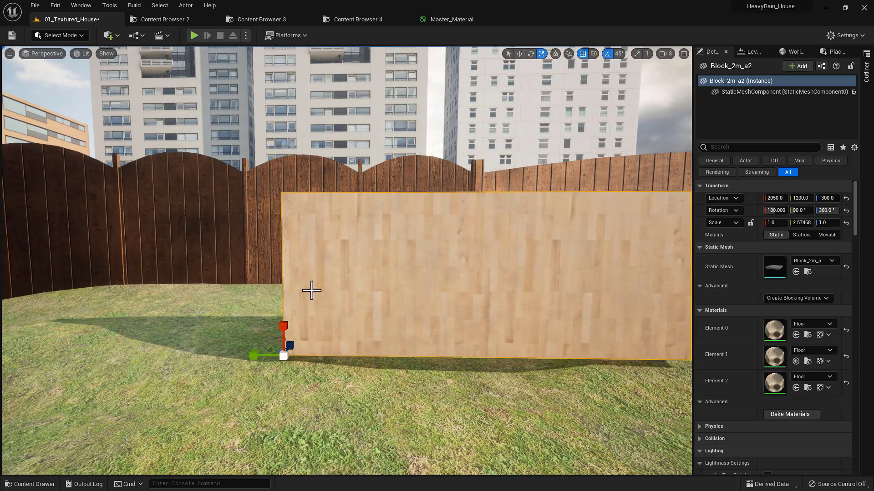
# Stretch the wooden block further along Y to a scale of about 4.21.
pyautogui.moveTo(308, 323); pyautogui.dragTo(308, 322, button='right')
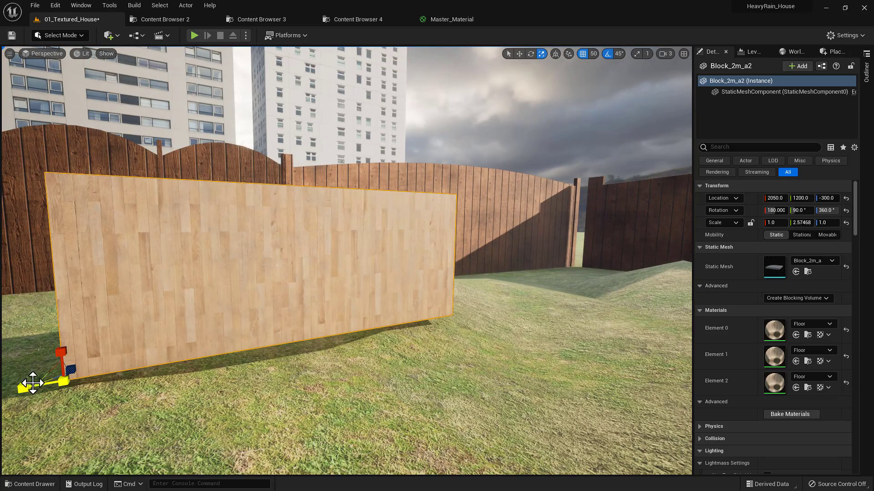
pyautogui.moveTo(33, 384); pyautogui.dragTo(18, 389)
pyautogui.press('s')
pyautogui.moveTo(324, 291); pyautogui.dragTo(291, 274, button='right')
pyautogui.press('w')
pyautogui.press('s')
pyautogui.press('s')
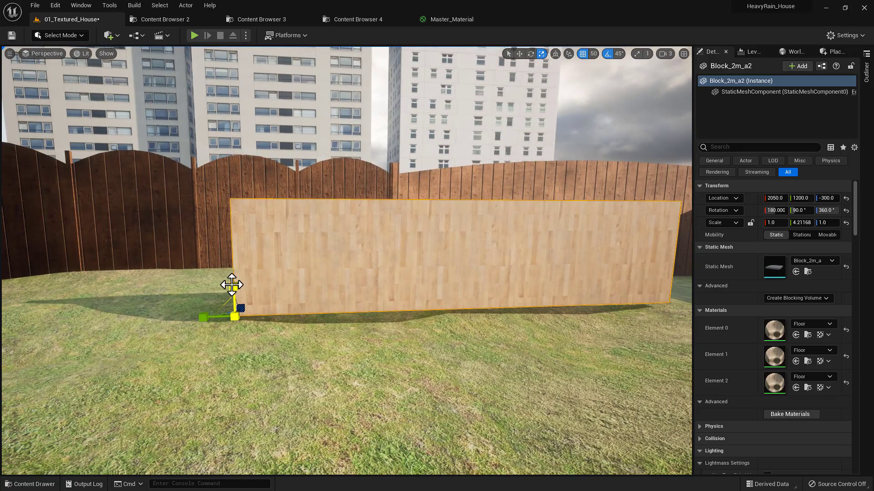
# Stretch the wooden block along X to a scale of about 2.86.
pyautogui.moveTo(231, 285); pyautogui.dragTo(232, 246)
pyautogui.press('s')
pyautogui.moveTo(386, 309)
pyautogui.mouseDown(button='right')
pyautogui.moveTo(385, 223)
pyautogui.moveTo(386, 291)
pyautogui.mouseUp(button='right')
pyautogui.press('w')
pyautogui.press('s')
pyautogui.moveTo(227, 260); pyautogui.dragTo(227, 255, button='right')
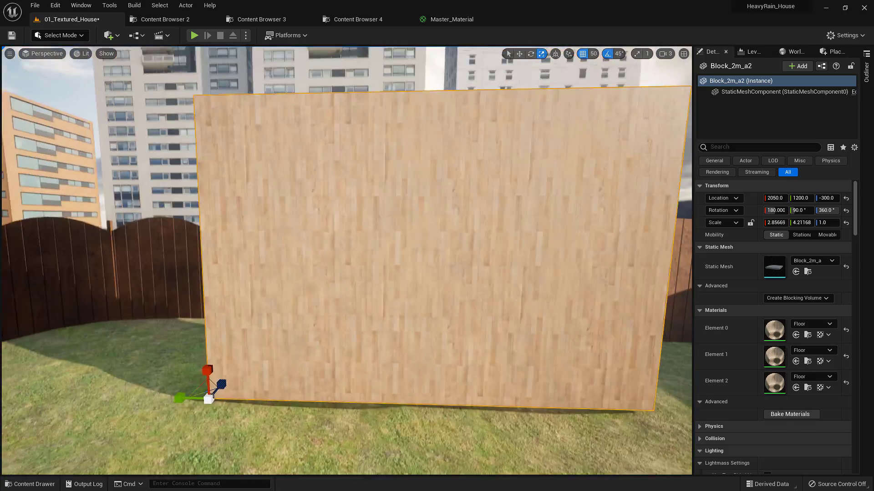
# Open the block's Floor material instance and arrange its resized window so the block stays visible.
pyautogui.doubleClick(774, 333)
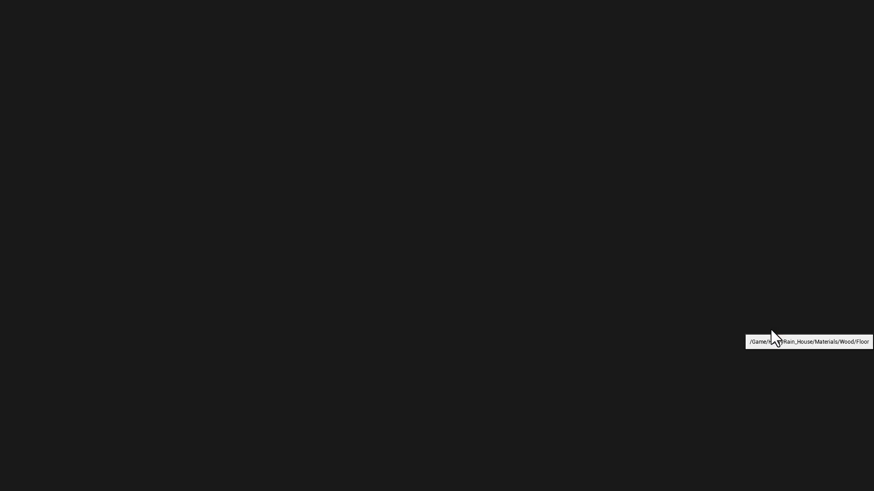
pyautogui.moveTo(305, 31); pyautogui.dragTo(155, 178)
pyautogui.moveTo(211, 188); pyautogui.dragTo(197, 82)
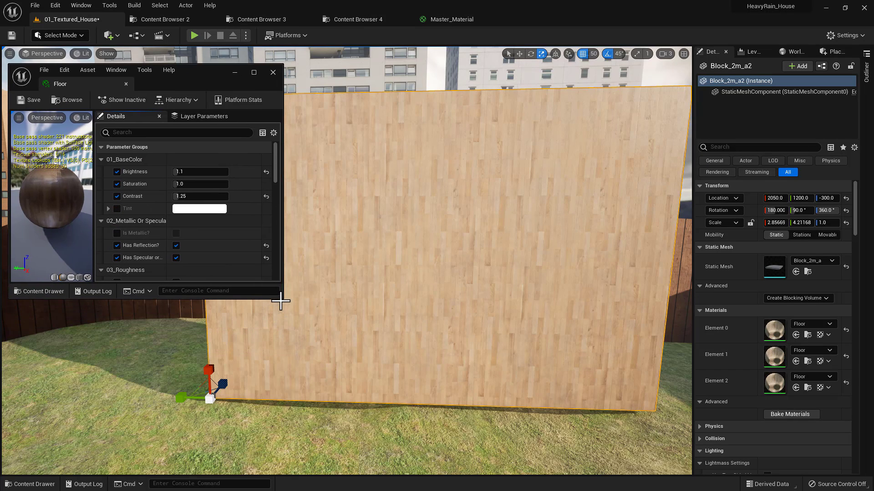
pyautogui.moveTo(282, 298); pyautogui.dragTo(294, 413)
pyautogui.moveTo(176, 79); pyautogui.dragTo(171, 81)
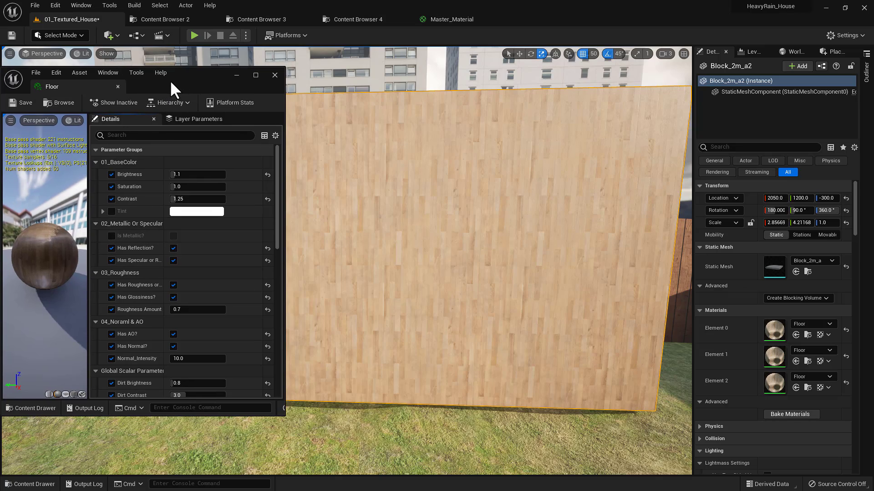
# Set the Floor instance's Brightness to about 0.46 and its Saturation to 2.2.
pyautogui.moveTo(329, 246); pyautogui.dragTo(360, 247, button='right')
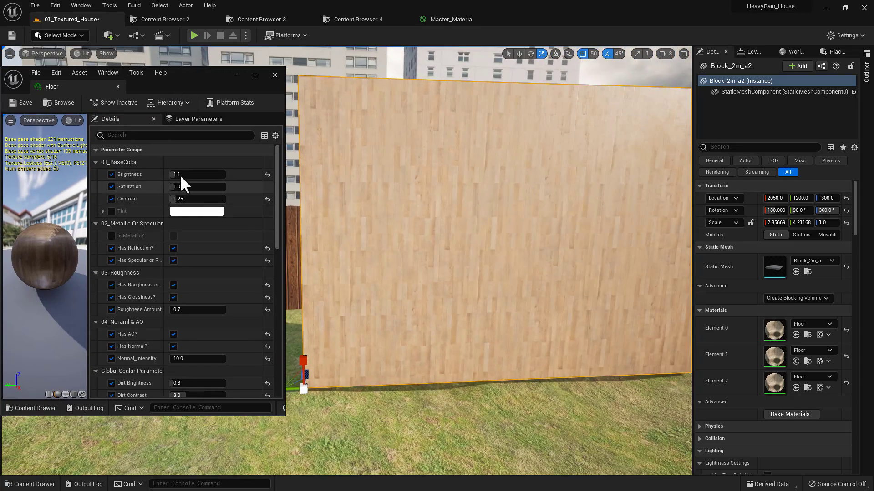
pyautogui.moveTo(188, 174)
pyautogui.mouseDown()
pyautogui.moveTo(213, 174)
pyautogui.moveTo(173, 174)
pyautogui.moveTo(181, 186)
pyautogui.mouseUp()
pyautogui.moveTo(470, 248); pyautogui.dragTo(514, 227, button='right')
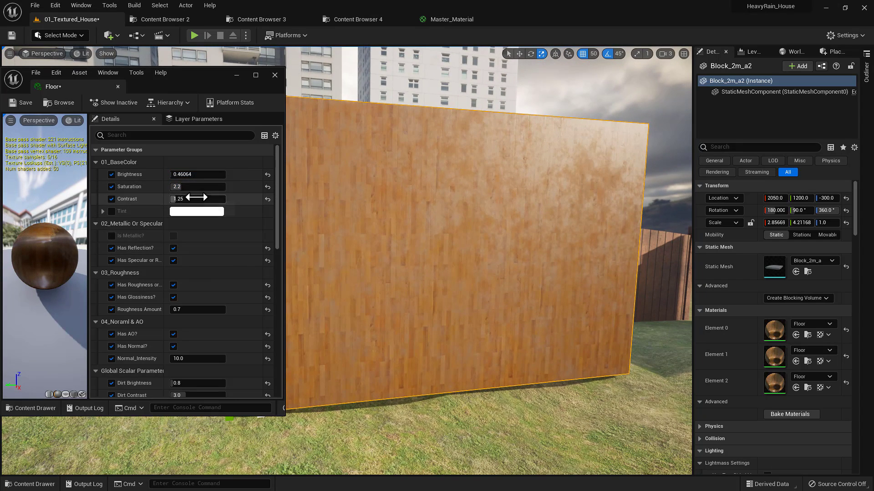
# Lower the Floor instance's BaseTiling to about 103.3.
pyautogui.scroll(-3, 174, 293)
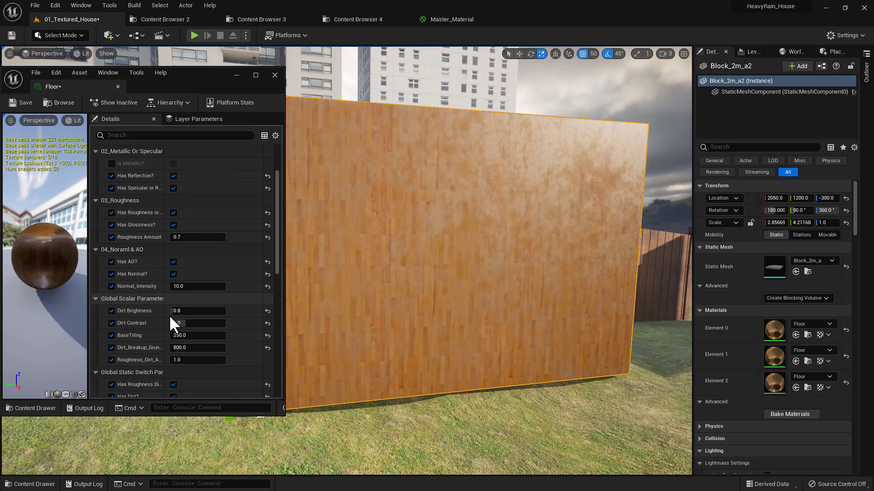
pyautogui.scroll(-2, 175, 273)
pyautogui.scroll(-3, 192, 305)
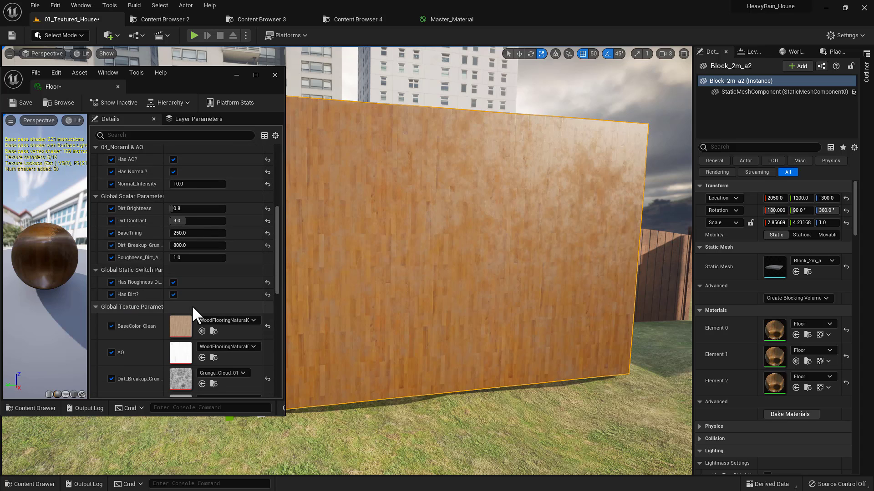
pyautogui.scroll(2, 158, 242)
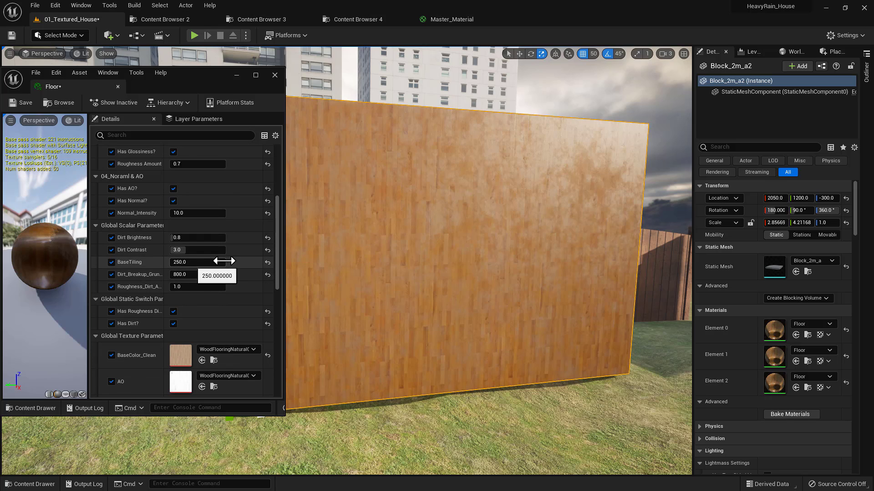
pyautogui.press('w')
pyautogui.moveTo(357, 275); pyautogui.dragTo(330, 282, button='right')
pyautogui.moveTo(184, 262); pyautogui.dragTo(165, 263)
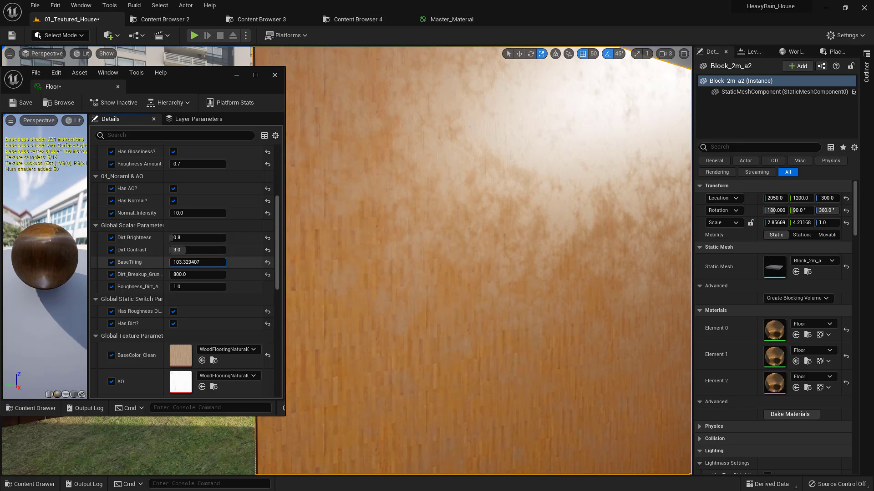
# Set the Floor instance's BaseTiling to 500, inspect the planks on the block and close the instance editor.
pyautogui.moveTo(368, 264); pyautogui.dragTo(325, 268, button='right')
pyautogui.moveTo(193, 263); pyautogui.dragTo(193, 262)
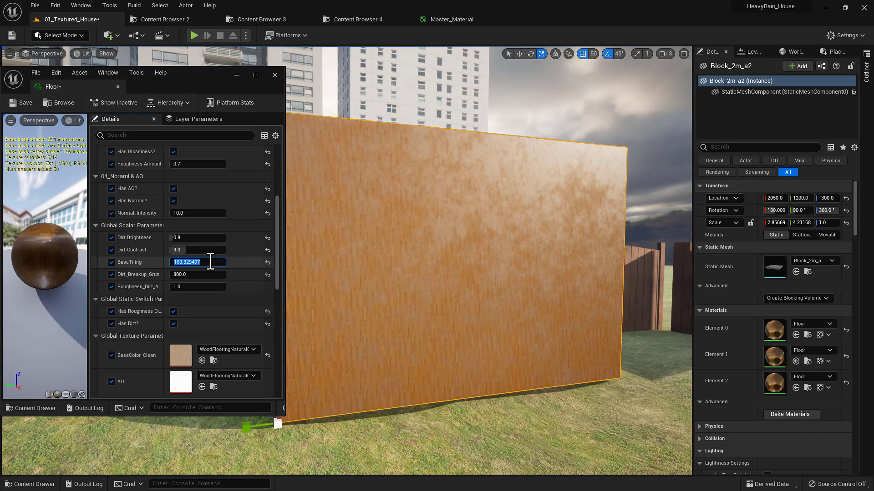
pyautogui.press('Return')
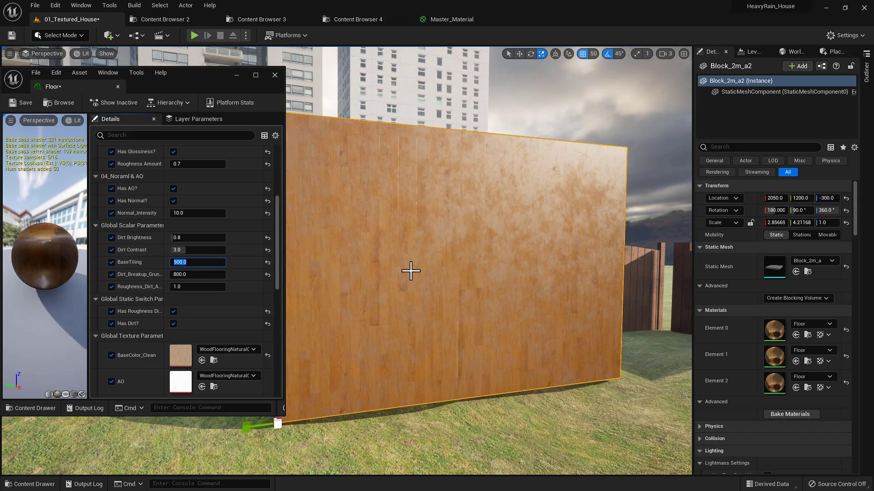
pyautogui.moveTo(410, 272)
pyautogui.mouseDown(button='right')
pyautogui.moveTo(362, 282)
pyautogui.moveTo(410, 273)
pyautogui.mouseUp(button='right')
pyautogui.press('w')
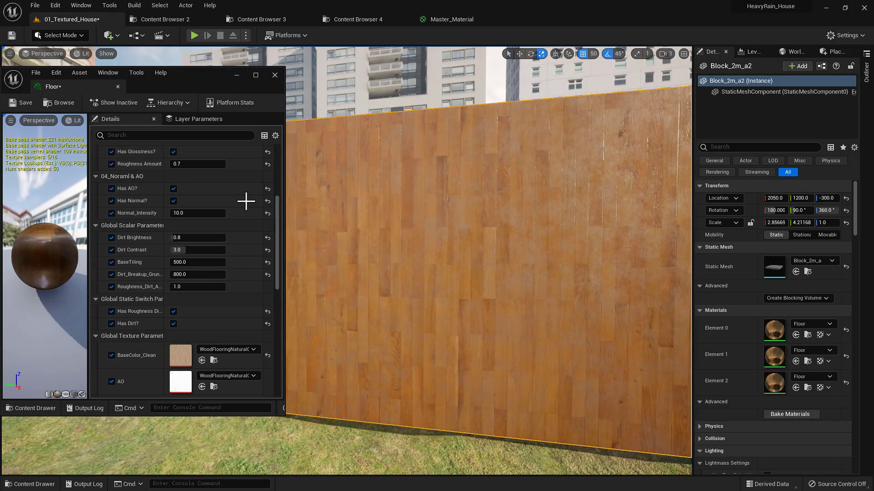
pyautogui.click(275, 75)
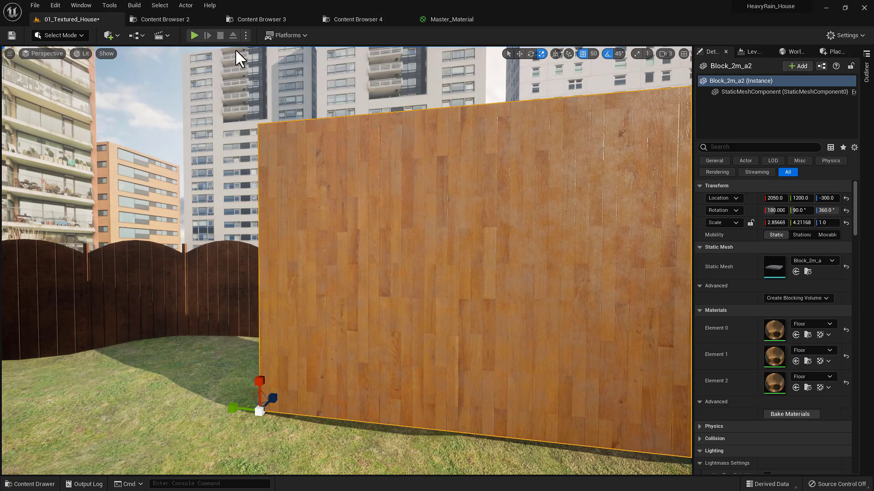
# Open Master_Material and bring its Metallic Or Specular and AO groups into view.
pyautogui.click(172, 19)
pyautogui.doubleClick(550, 353)
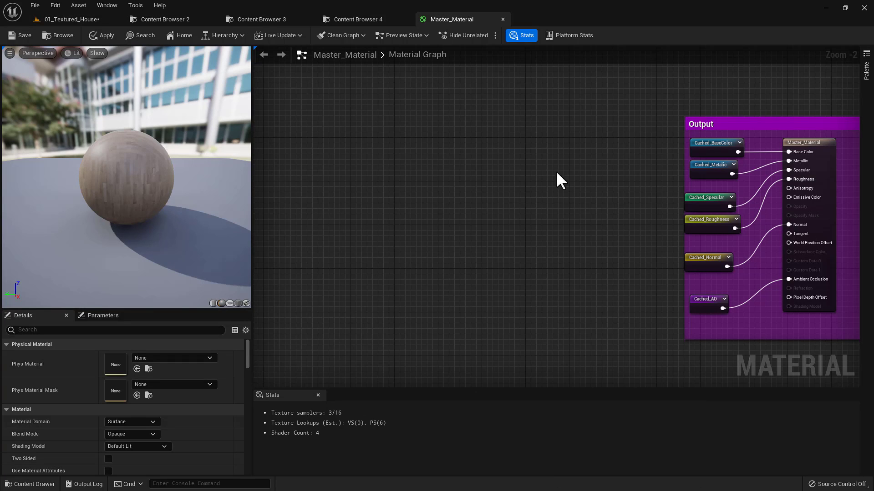
pyautogui.scroll(-4, 592, 159)
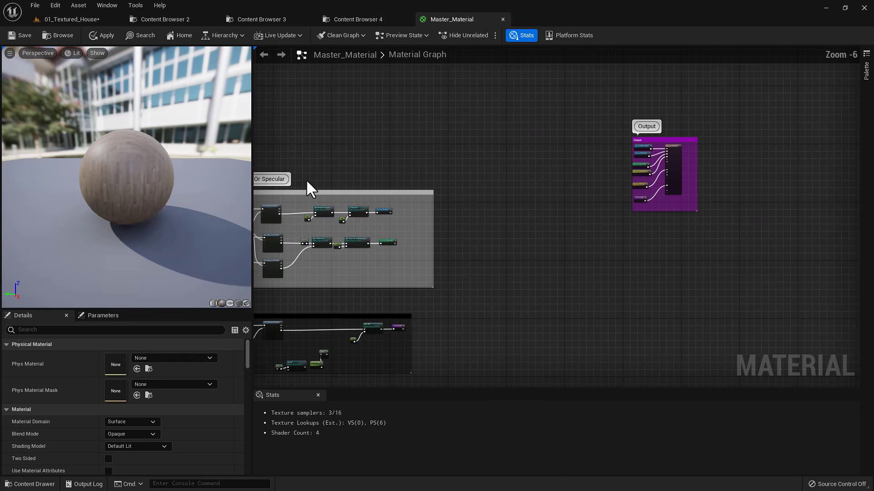
pyautogui.moveTo(307, 180); pyautogui.dragTo(509, 170, button='right')
# Switch to the video player and skip through the course video showing the Main_Master material's WorldAlignedTexture nodes.
pyautogui.hotkey('alt', 'Tab')
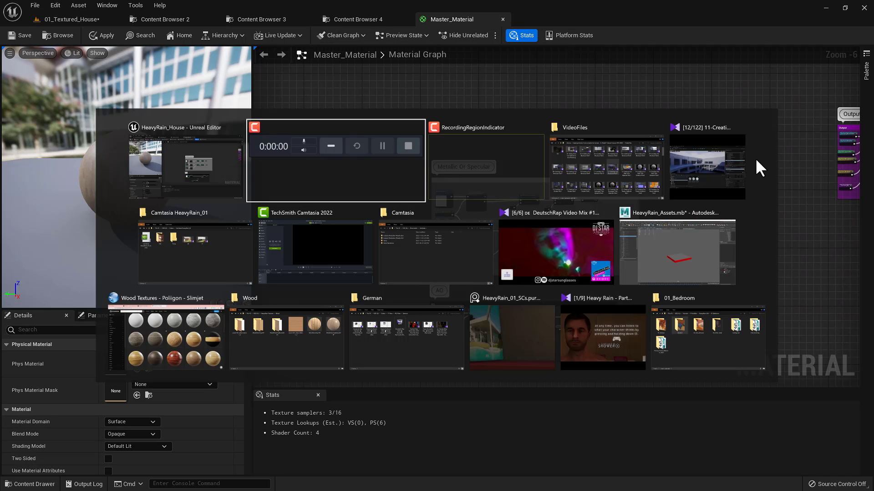
pyautogui.click(728, 155)
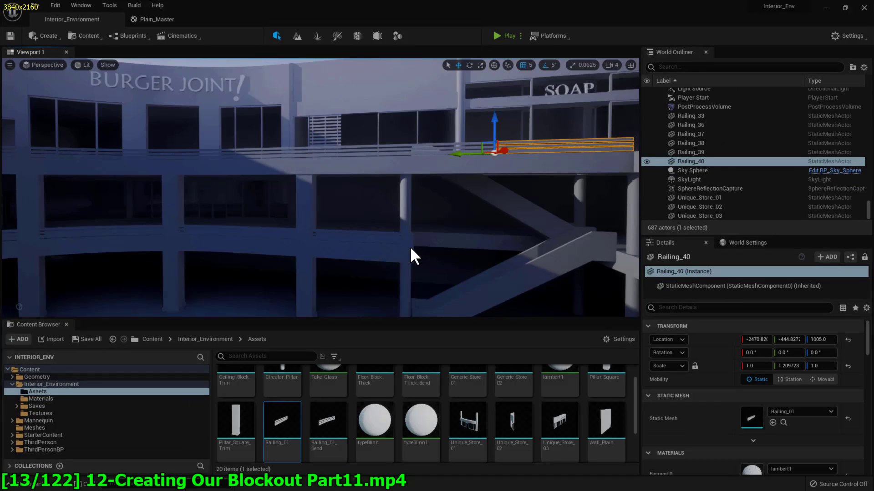
pyautogui.moveTo(409, 247); pyautogui.dragTo(406, 241, button='right')
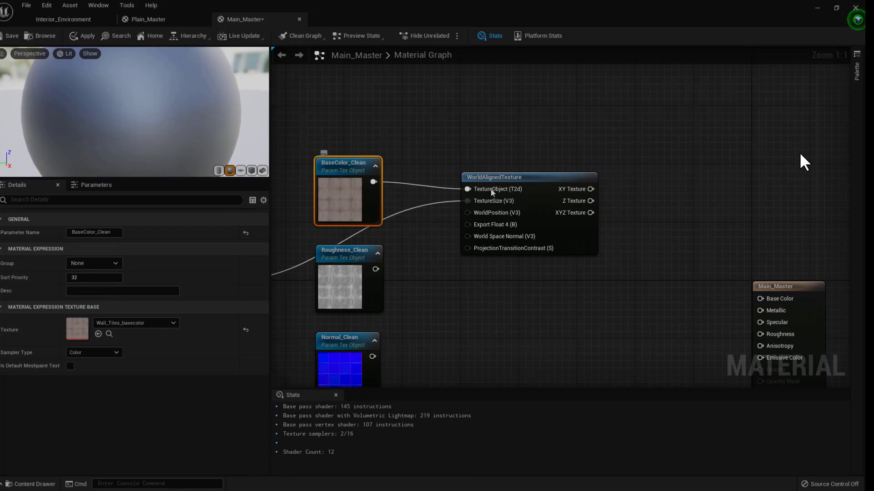
pyautogui.press('Right')
pyautogui.press('Right')
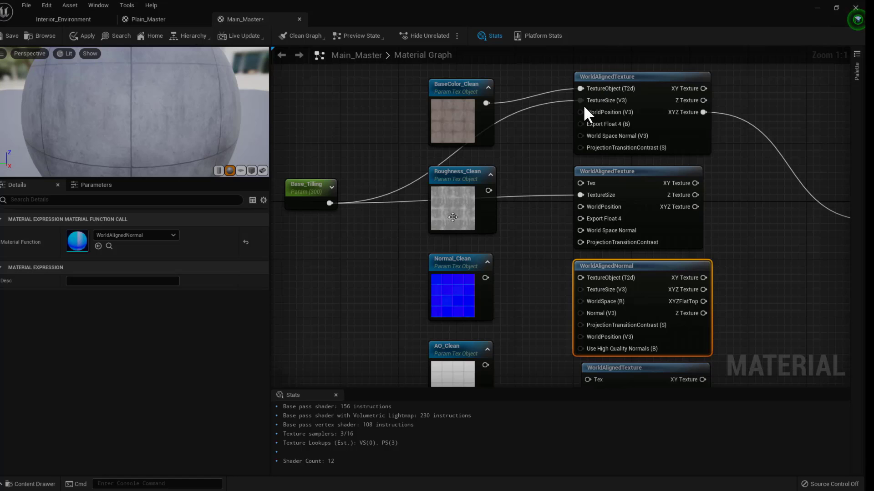
pyautogui.press('Return')
# Return to Master_Material in Unreal Editor and examine the Brightness, Saturation, Contrast and Tint nodes in the BaseColor group.
pyautogui.click(349, 21)
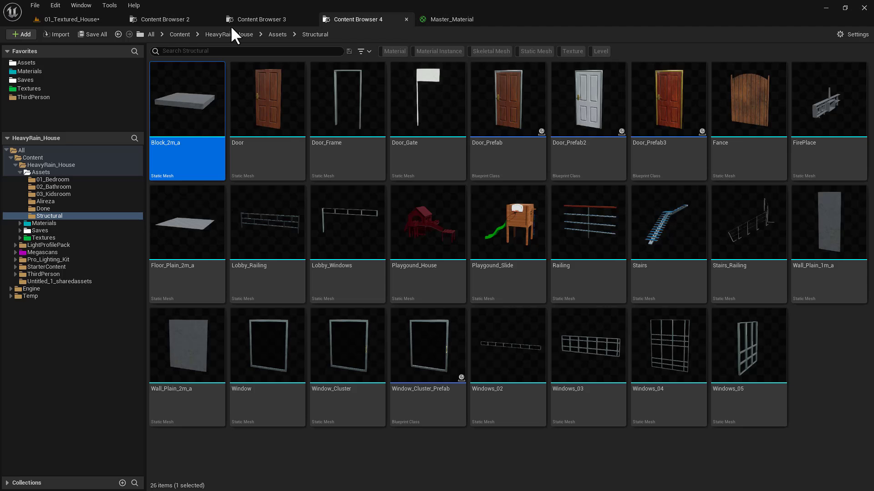
pyautogui.click(157, 20)
pyautogui.click(489, 19)
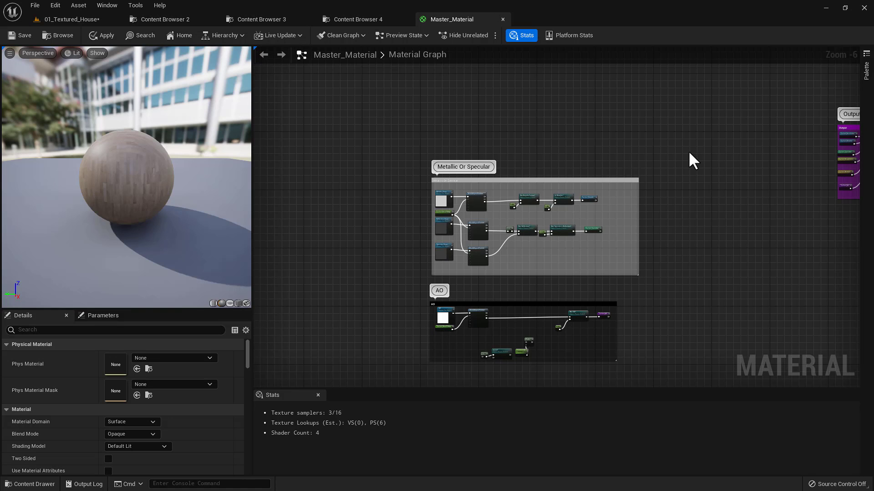
pyautogui.moveTo(689, 153); pyautogui.dragTo(705, 127, button='right')
pyautogui.moveTo(308, 166); pyautogui.dragTo(611, 174, button='right')
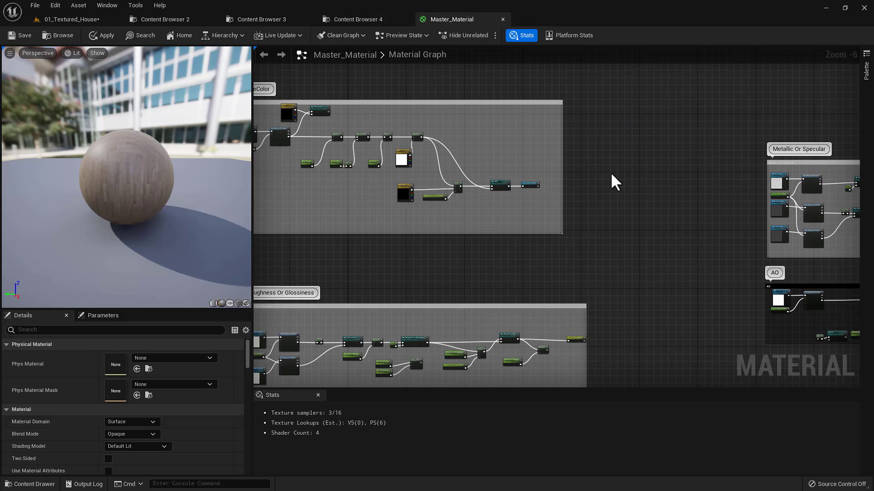
pyautogui.moveTo(296, 159); pyautogui.dragTo(363, 160, button='right')
pyautogui.scroll(7, 454, 178)
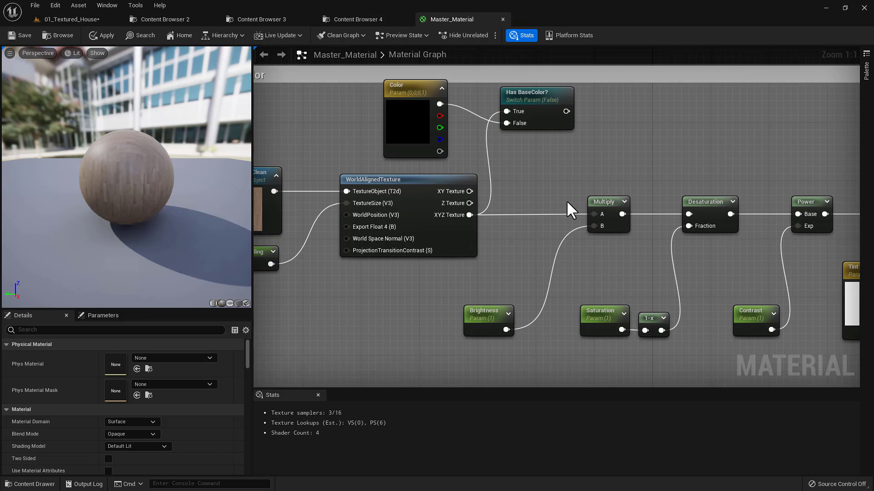
pyautogui.moveTo(569, 208); pyautogui.dragTo(503, 201, button='right')
pyautogui.moveTo(700, 314); pyautogui.dragTo(637, 304, button='right')
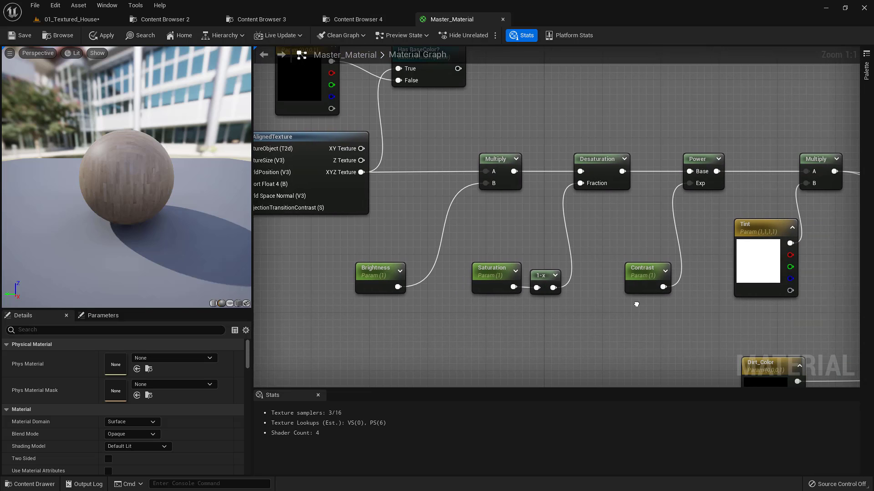
# Examine the glossiness switches, roughness amount and roughness dirt nodes in the Roughness Or Glossiness group.
pyautogui.scroll(-3, 720, 326)
pyautogui.scroll(-1, 492, 201)
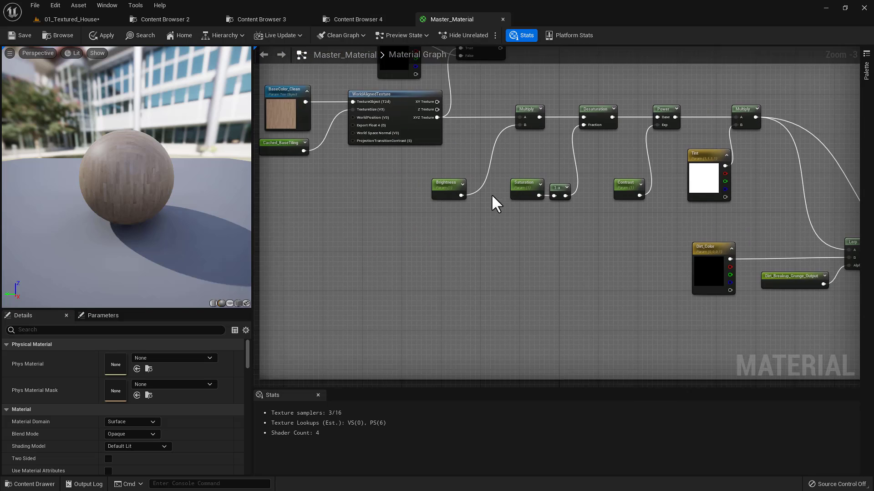
pyautogui.scroll(-1, 503, 353)
pyautogui.moveTo(503, 353); pyautogui.dragTo(471, 209, button='right')
pyautogui.moveTo(494, 362); pyautogui.dragTo(476, 321, button='right')
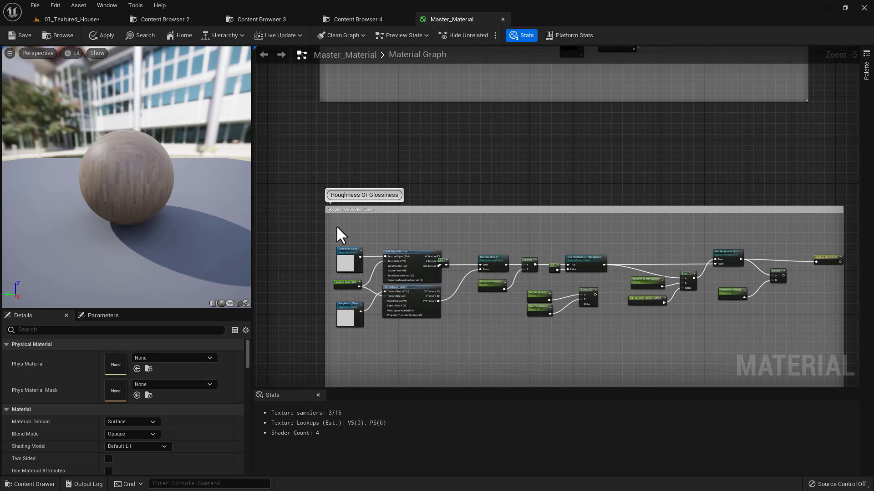
pyautogui.moveTo(618, 292); pyautogui.dragTo(534, 259, button='right')
pyautogui.scroll(2, 533, 258)
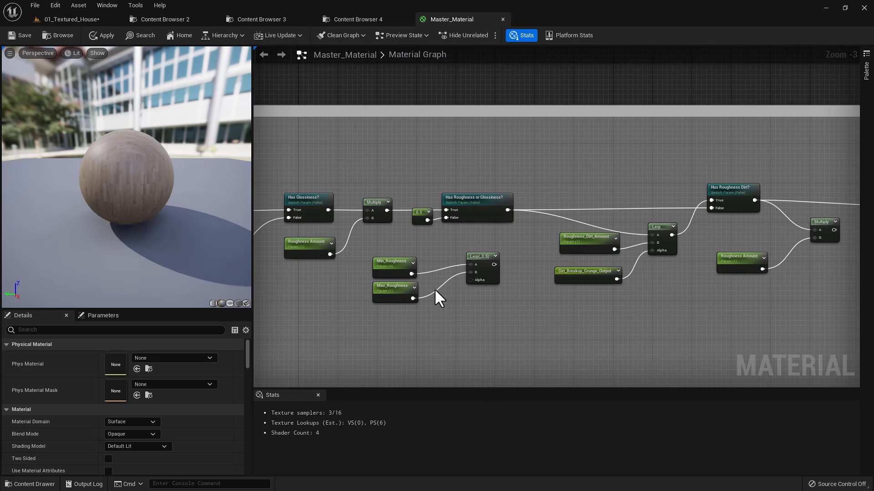
pyautogui.moveTo(424, 247); pyautogui.dragTo(380, 229, button='right')
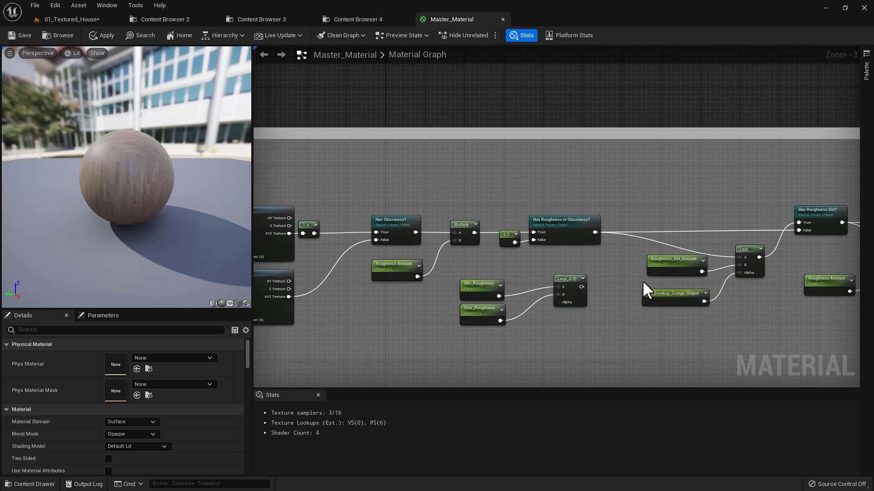
pyautogui.moveTo(642, 280); pyautogui.dragTo(750, 291, button='right')
# Examine the Dirt_Breakup_Grunge group and the BaseTiling group with its Cached_BaseTiling node.
pyautogui.scroll(-3, 503, 266)
pyautogui.moveTo(324, 237); pyautogui.dragTo(512, 243, button='right')
pyautogui.scroll(3, 389, 205)
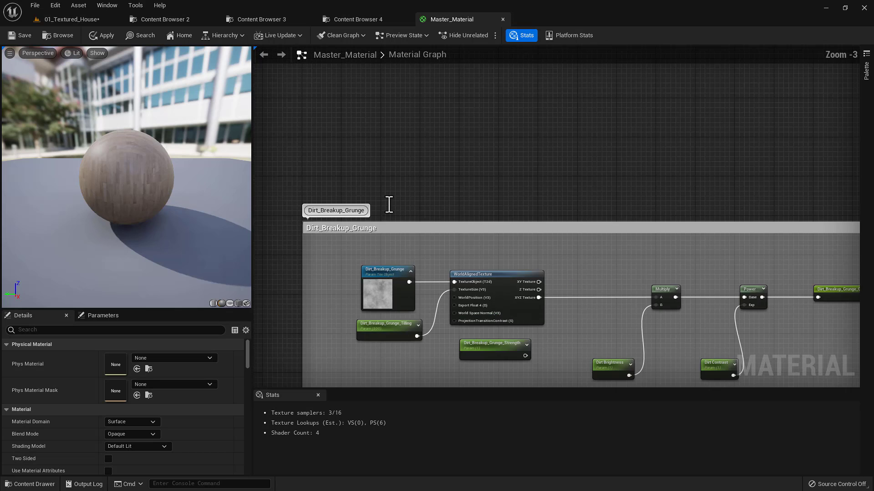
pyautogui.moveTo(622, 238); pyautogui.dragTo(429, 334, button='right')
pyautogui.moveTo(713, 160); pyautogui.dragTo(399, 261, button='right')
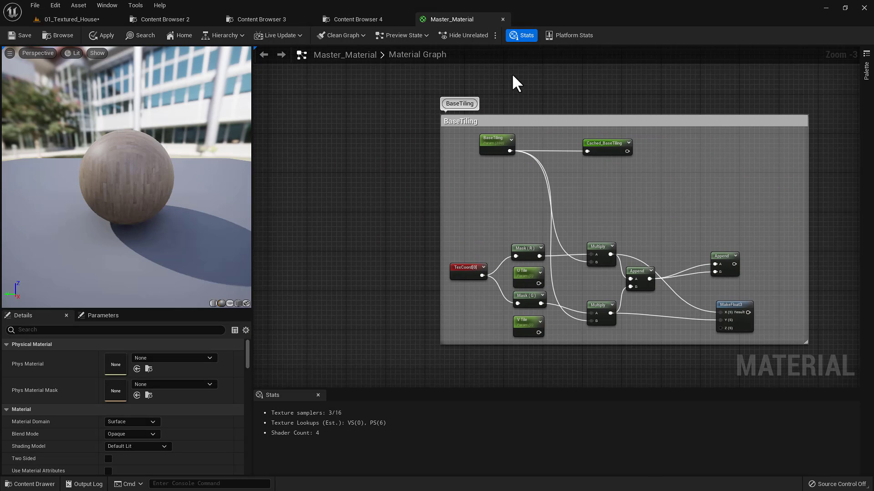
pyautogui.moveTo(505, 146); pyautogui.dragTo(469, 191, button='right')
pyautogui.scroll(3, 466, 187)
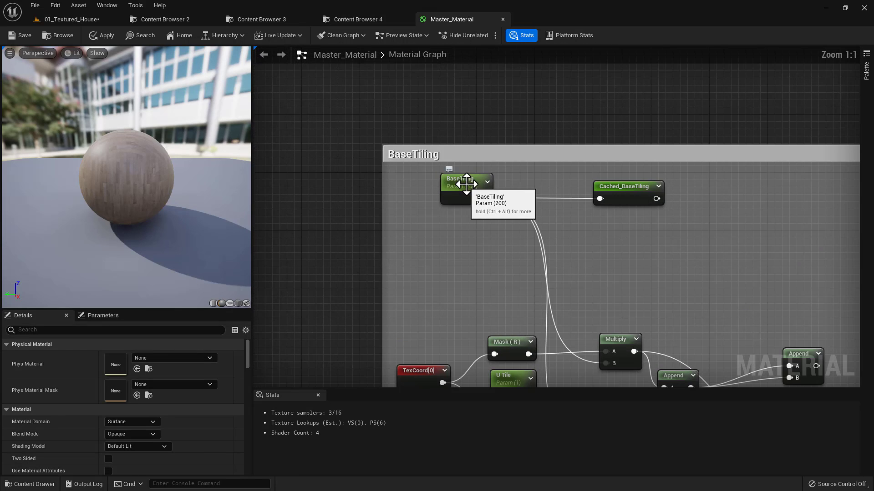
pyautogui.moveTo(667, 195); pyautogui.dragTo(370, 222, button='right')
# Review the Metallic Or Specular and AO groups, and inspect the cached channels feeding the Output group's result node.
pyautogui.scroll(-4, 757, 214)
pyautogui.moveTo(804, 230); pyautogui.dragTo(540, 226, button='right')
pyautogui.scroll(-3, 830, 232)
pyautogui.moveTo(827, 261); pyautogui.dragTo(643, 229, button='right')
pyautogui.moveTo(794, 207); pyautogui.dragTo(572, 205, button='right')
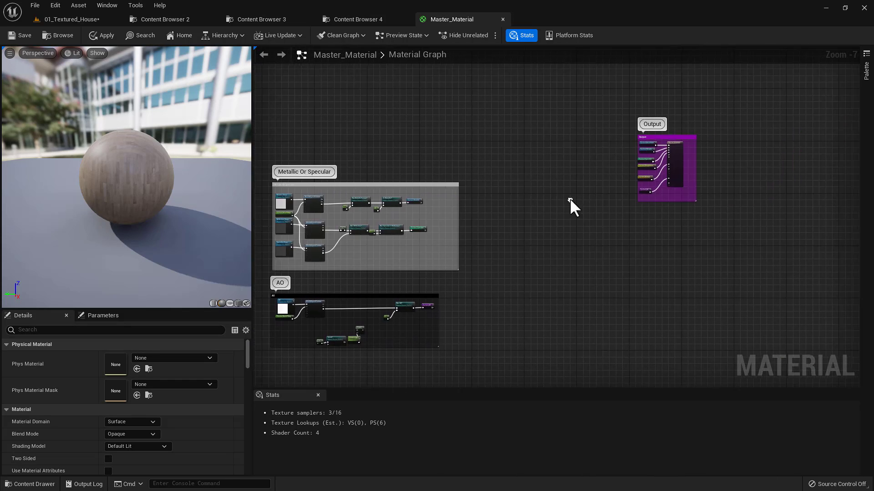
pyautogui.scroll(3, 681, 144)
pyautogui.scroll(4, 530, 161)
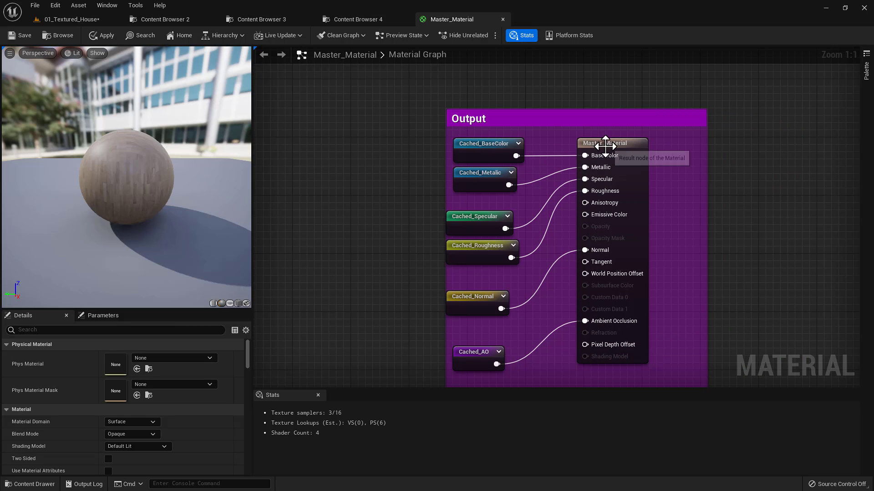
pyautogui.moveTo(349, 239); pyautogui.dragTo(552, 228, button='right')
pyautogui.scroll(-5, 476, 241)
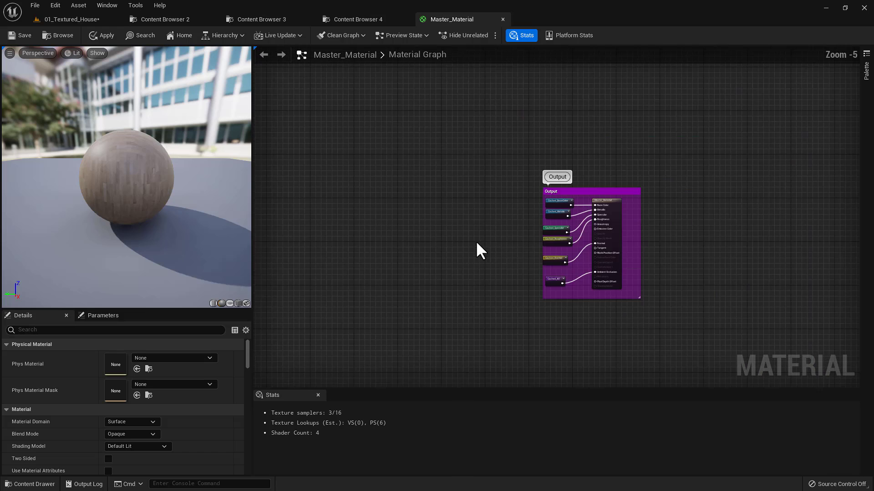
# Return to the BaseColor group in the material graph and examine its WorldAlignedTexture node with the texture and tiling inputs.
pyautogui.moveTo(405, 254); pyautogui.dragTo(658, 244, button='right')
pyautogui.moveTo(380, 247); pyautogui.dragTo(581, 225, button='right')
pyautogui.scroll(-1, 617, 236)
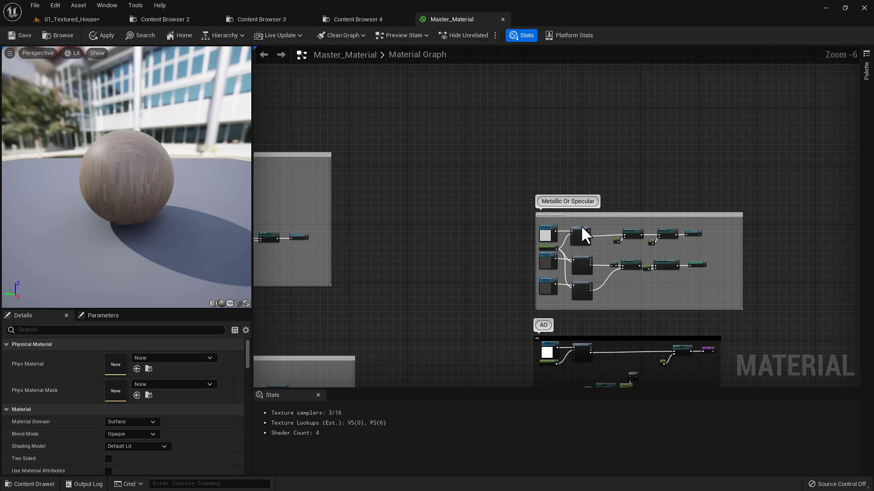
pyautogui.moveTo(373, 229); pyautogui.dragTo(572, 225, button='right')
pyautogui.moveTo(378, 201); pyautogui.dragTo(579, 211, button='right')
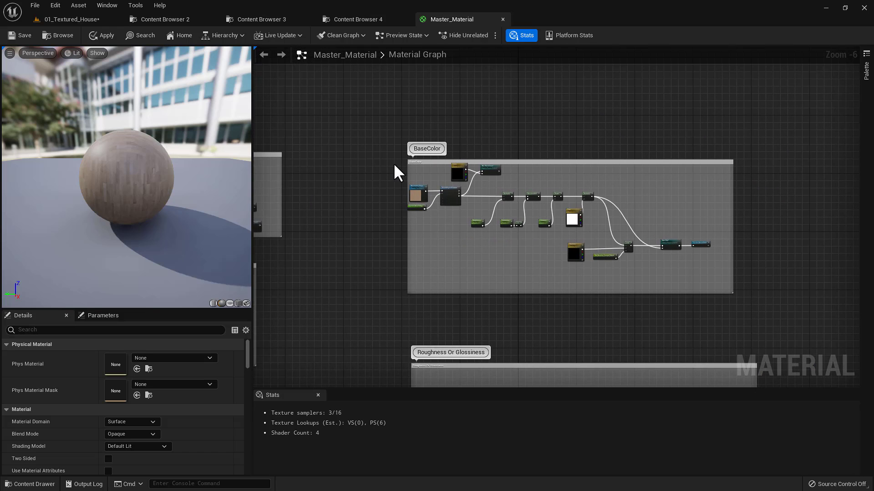
pyautogui.scroll(4, 393, 164)
pyautogui.moveTo(451, 196); pyautogui.dragTo(403, 187, button='right')
pyautogui.scroll(2, 460, 184)
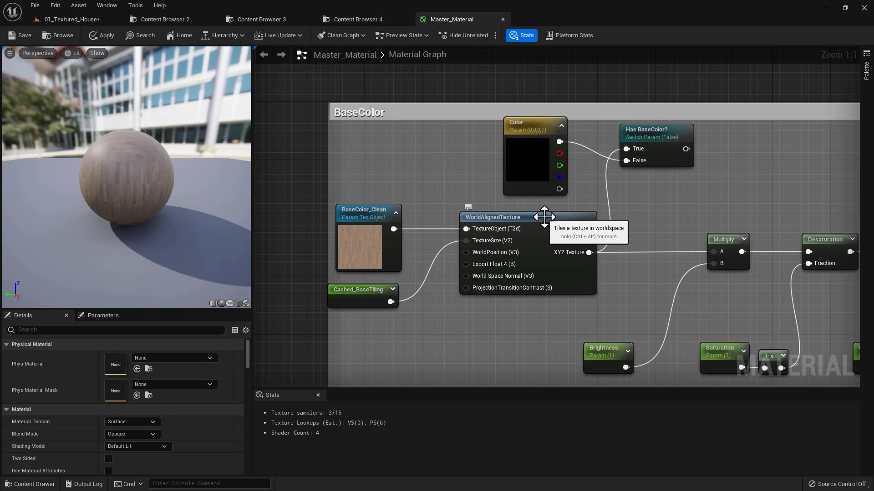
pyautogui.moveTo(526, 316); pyautogui.dragTo(523, 261, button='right')
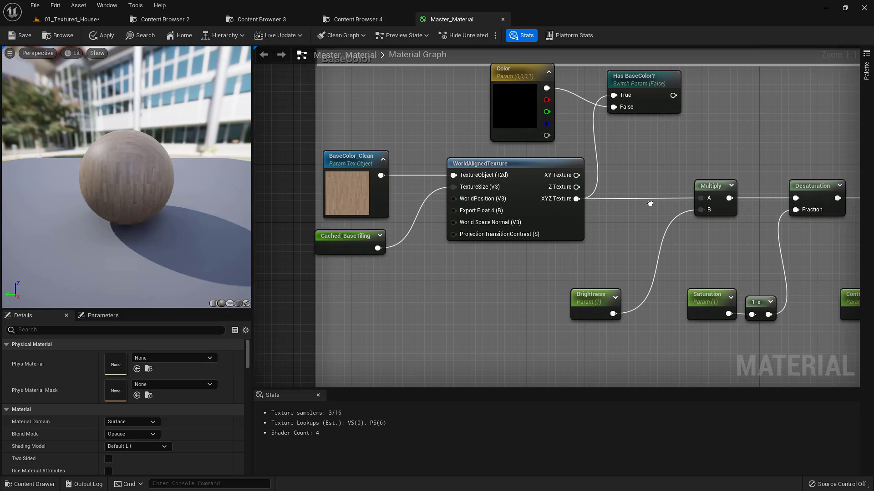
# Inspect the world-aligned planks on the scaled block in the 01_Textured_House level and return to the Master_Material graph.
pyautogui.click(80, 19)
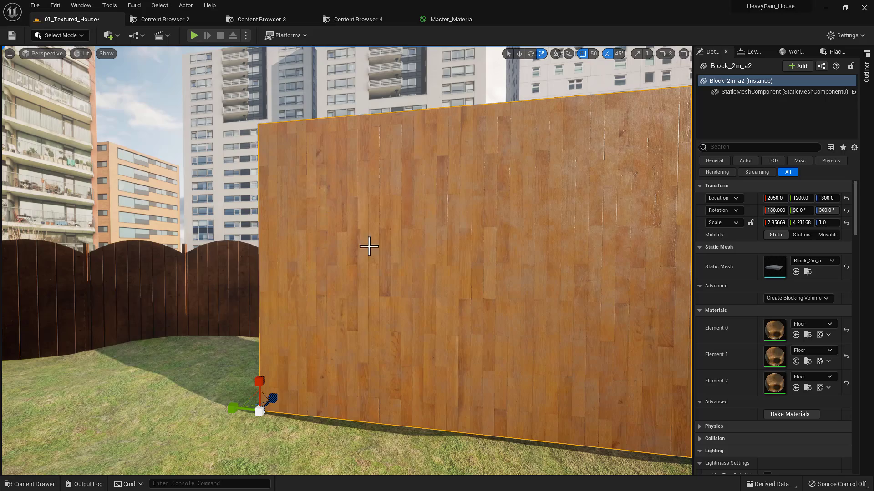
pyautogui.moveTo(368, 247); pyautogui.dragTo(367, 158, button='right')
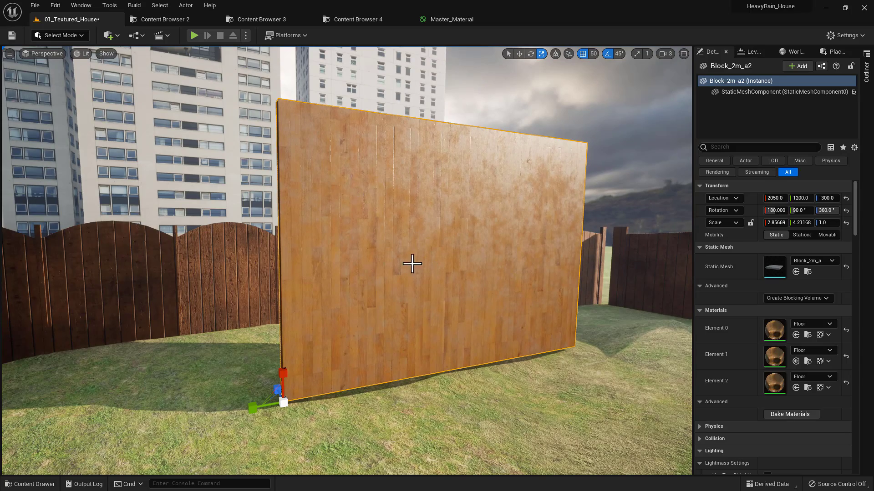
pyautogui.moveTo(367, 350); pyautogui.dragTo(319, 285, button='right')
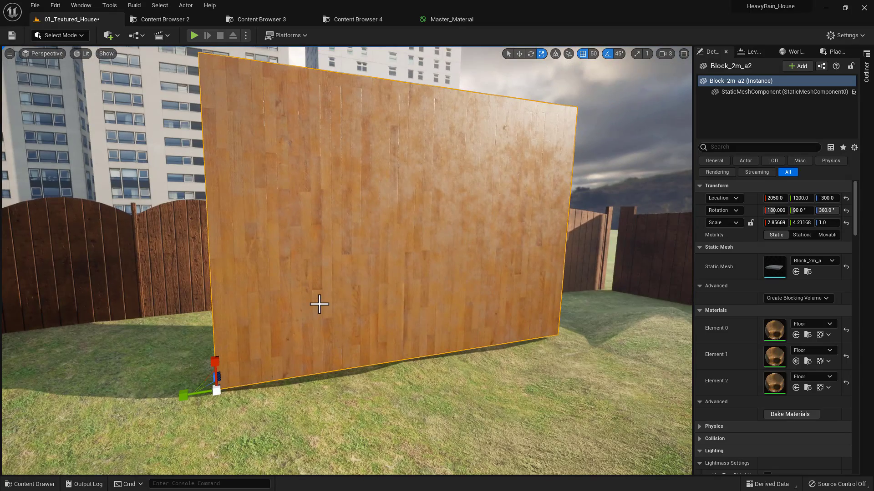
pyautogui.click(461, 19)
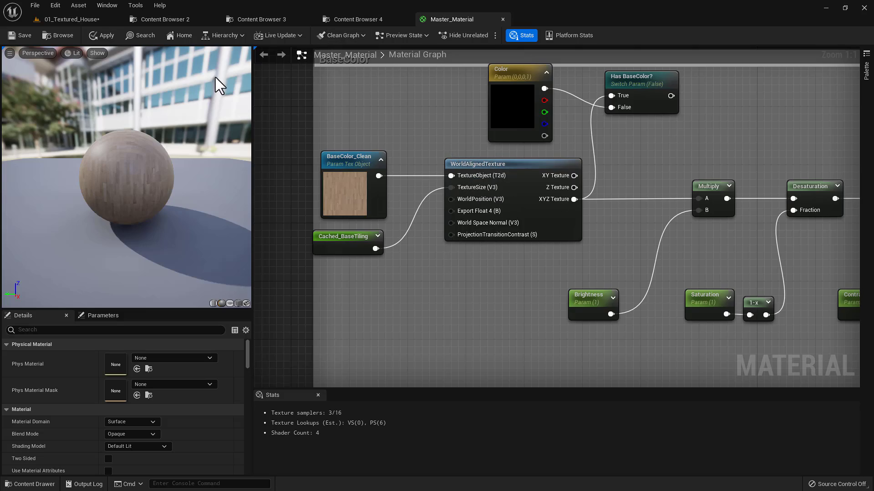
# Return to the 01_Textured_House level and move the wooden Block_2m_a2 along Y to 1400.
pyautogui.click(99, 21)
pyautogui.moveTo(353, 200); pyautogui.dragTo(326, 234)
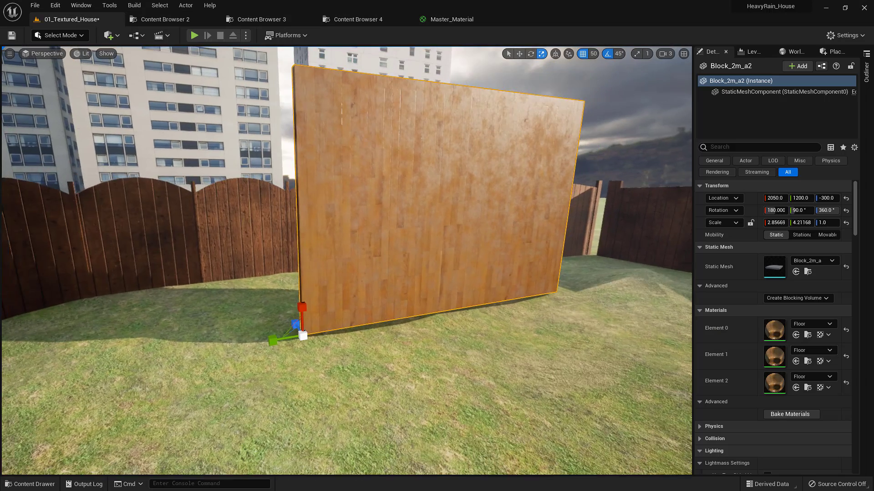
pyautogui.moveTo(319, 199); pyautogui.dragTo(336, 234, button='right')
pyautogui.moveTo(276, 341); pyautogui.dragTo(102, 371)
pyautogui.moveTo(204, 353); pyautogui.dragTo(159, 364, button='right')
pyautogui.moveTo(296, 348)
pyautogui.mouseDown(button='right')
pyautogui.moveTo(273, 339)
pyautogui.moveTo(296, 348)
pyautogui.mouseUp(button='right')
pyautogui.moveTo(245, 330); pyautogui.dragTo(425, 331)
pyautogui.moveTo(425, 331); pyautogui.dragTo(494, 314, button='right')
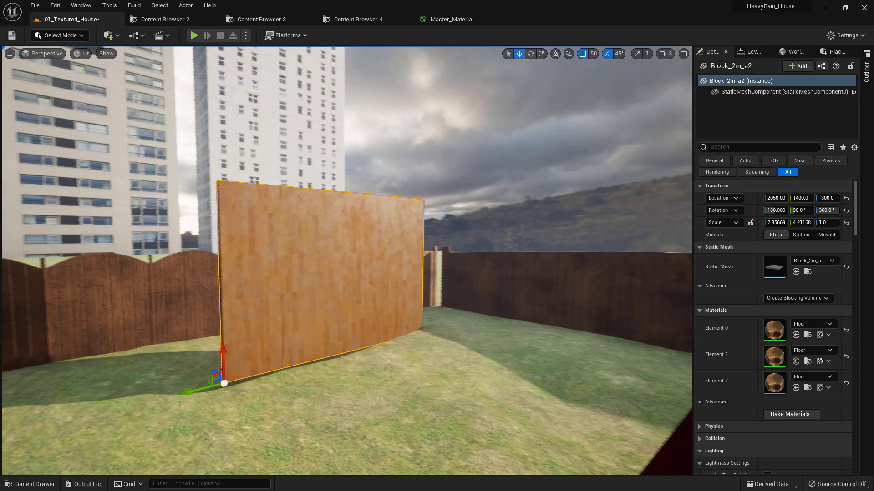
# Scale the wooden block to about 5.05 along Y and rescale it along X as well.
pyautogui.press('r')
pyautogui.moveTo(189, 392); pyautogui.dragTo(191, 392)
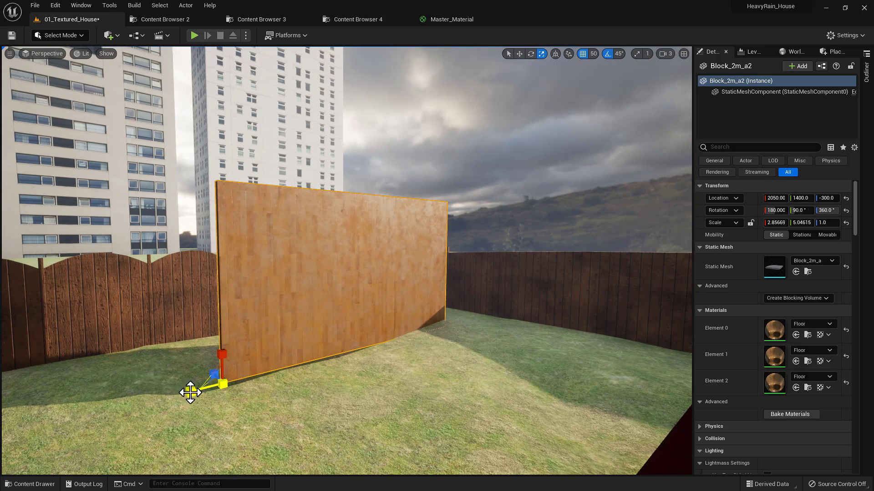
pyautogui.moveTo(221, 358); pyautogui.dragTo(221, 388)
# Select the decking block Block_4m_a22 at the front of the house and inspect its plank tiling.
pyautogui.moveTo(221, 388); pyautogui.dragTo(118, 395, button='right')
pyautogui.press('w')
pyautogui.press('w')
pyautogui.moveTo(177, 428); pyautogui.dragTo(326, 428, button='right')
pyautogui.click(416, 425)
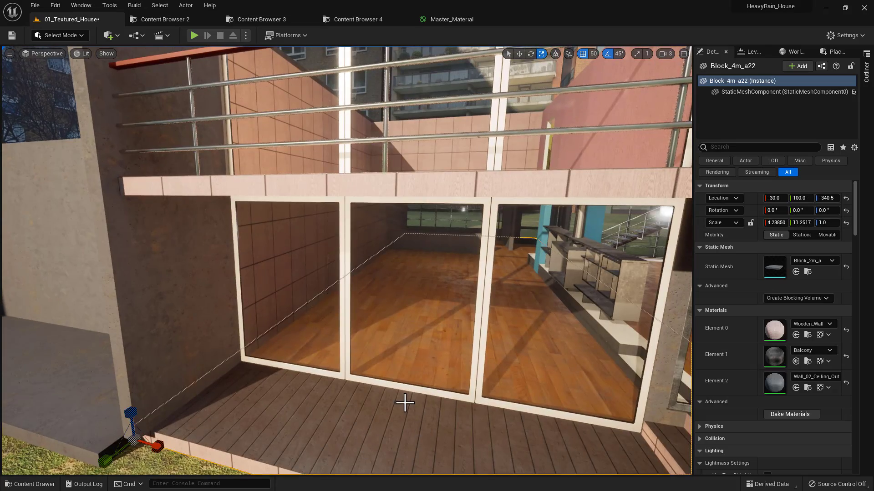
pyautogui.moveTo(403, 402); pyautogui.dragTo(384, 384, button='right')
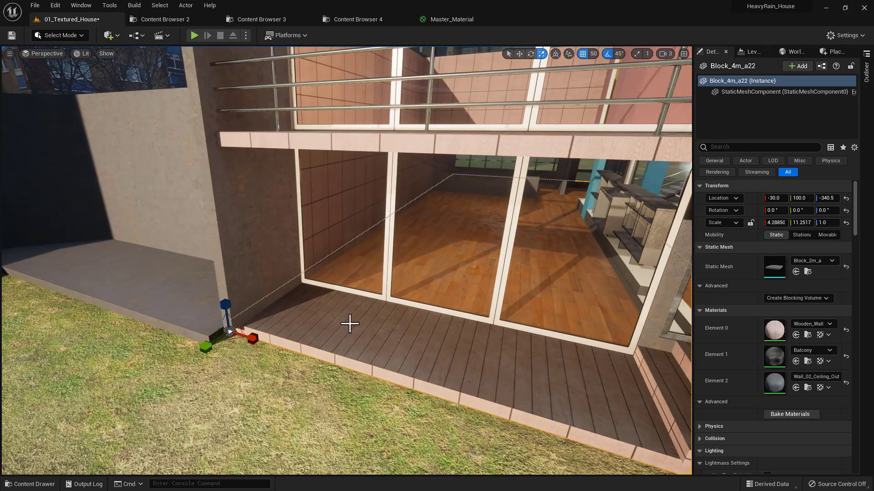
pyautogui.moveTo(323, 320); pyautogui.dragTo(399, 302, button='right')
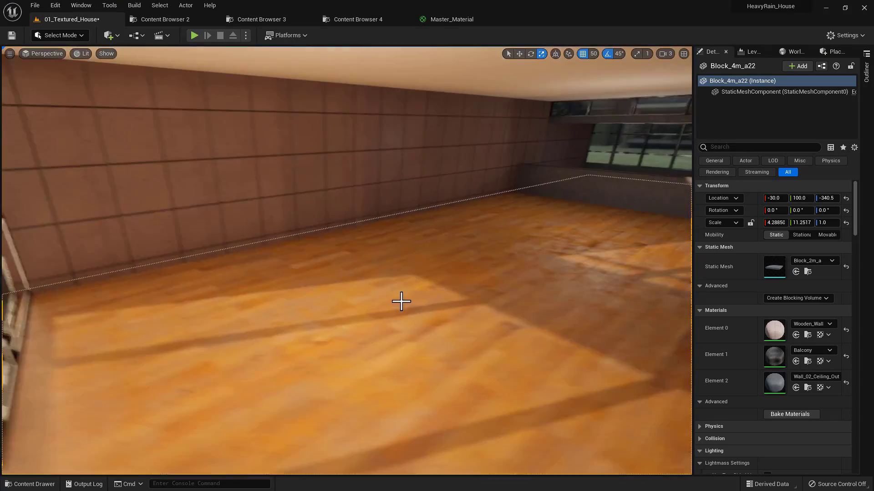
# Try scaling the indoor wooden floor plane Floor_Plain_2m_a47 to about 1.15 along Y, and undo the scaling.
pyautogui.click(465, 315)
pyautogui.moveTo(466, 314); pyautogui.dragTo(382, 304, button='right')
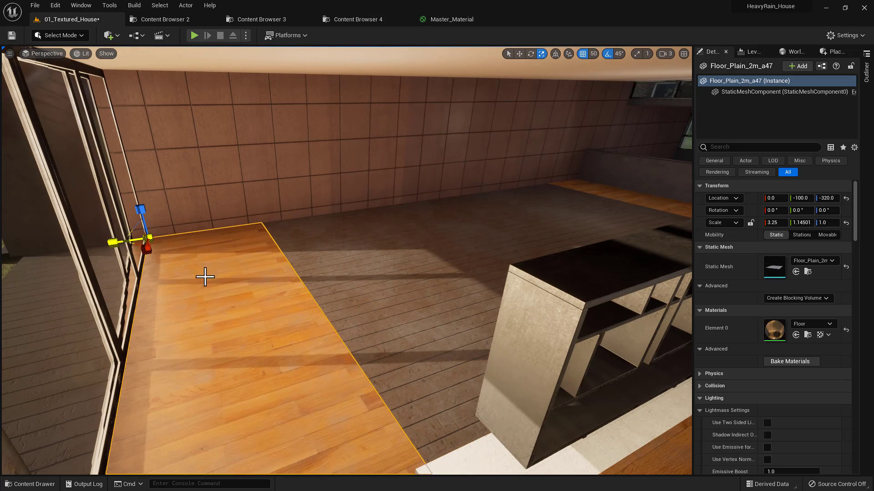
pyautogui.moveTo(205, 277); pyautogui.dragTo(298, 295, button='right')
pyautogui.hotkey('ctrl', 'z')
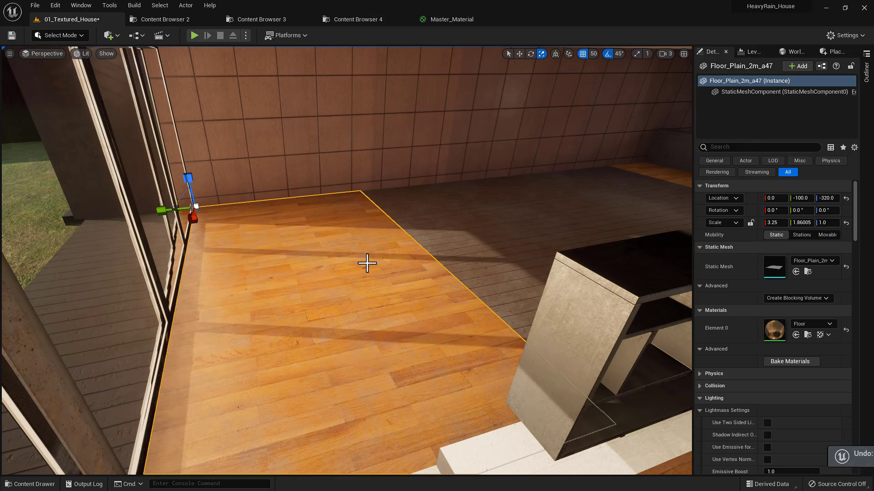
# Inspect the room with the wooden floor and select the tiled wall panel Wall_Plain_2m_a2 that uses the Wooden_Wall material.
pyautogui.moveTo(451, 214); pyautogui.dragTo(357, 146, button='right')
pyautogui.press('s')
pyautogui.press('w')
pyautogui.press('s')
pyautogui.press('w')
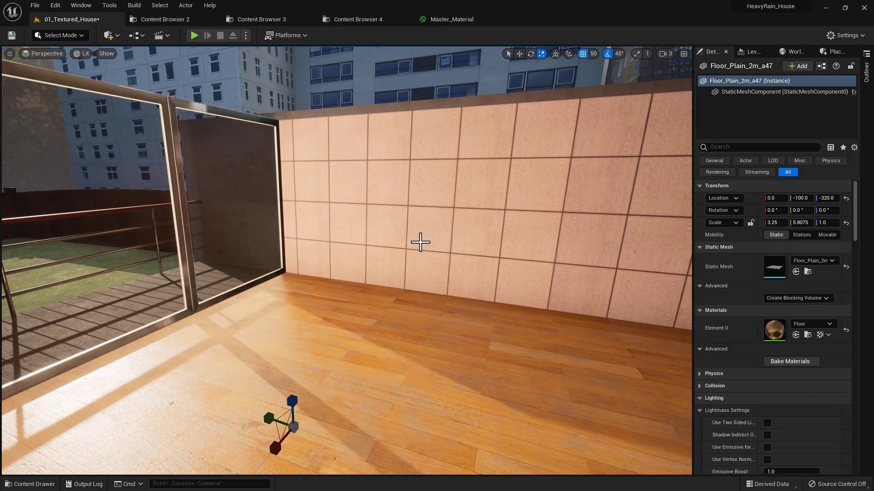
pyautogui.click(438, 222)
pyautogui.press('f')
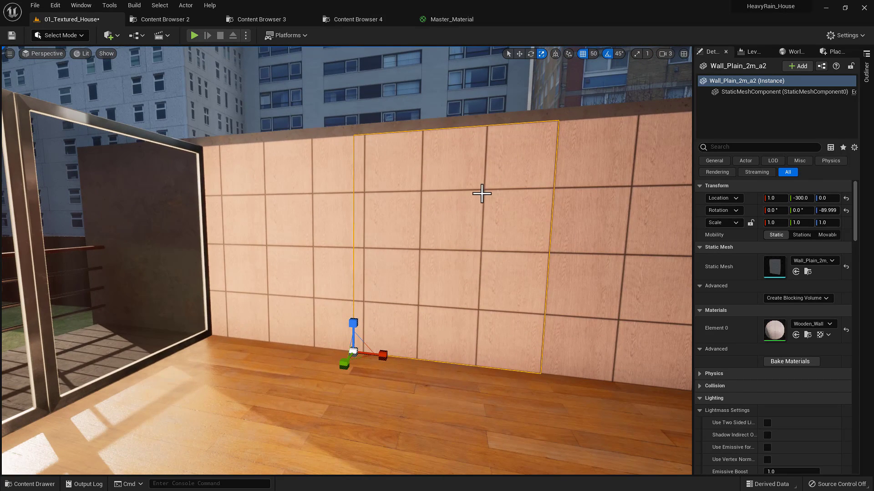
# Switch to the PureRef board and examine the Heavy Rain reference screenshots of the bedroom and its wooden walls.
pyautogui.hotkey('alt', 'Tab')
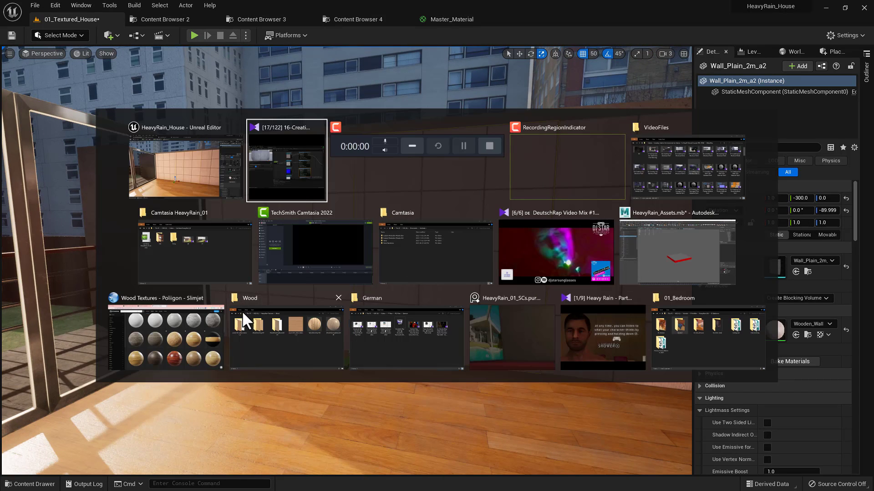
pyautogui.click(548, 315)
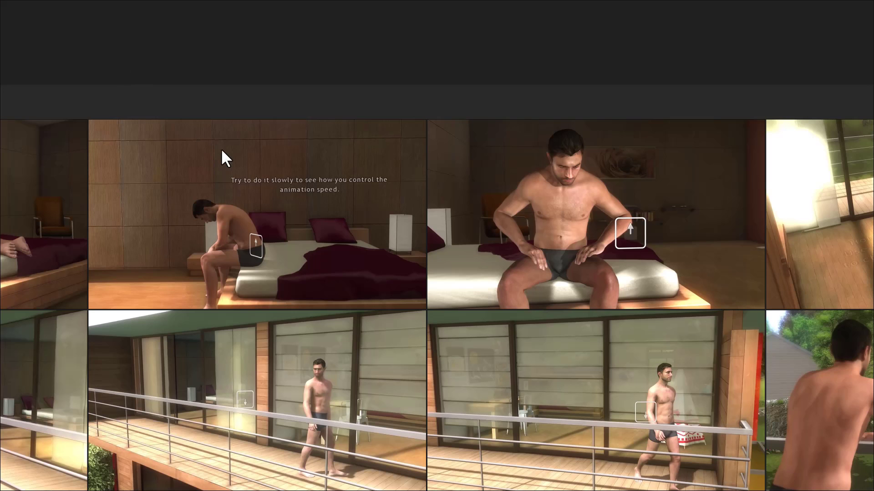
pyautogui.moveTo(241, 146); pyautogui.dragTo(340, 129, button='middle')
pyautogui.scroll(4, 377, 179)
pyautogui.scroll(1, 375, 192)
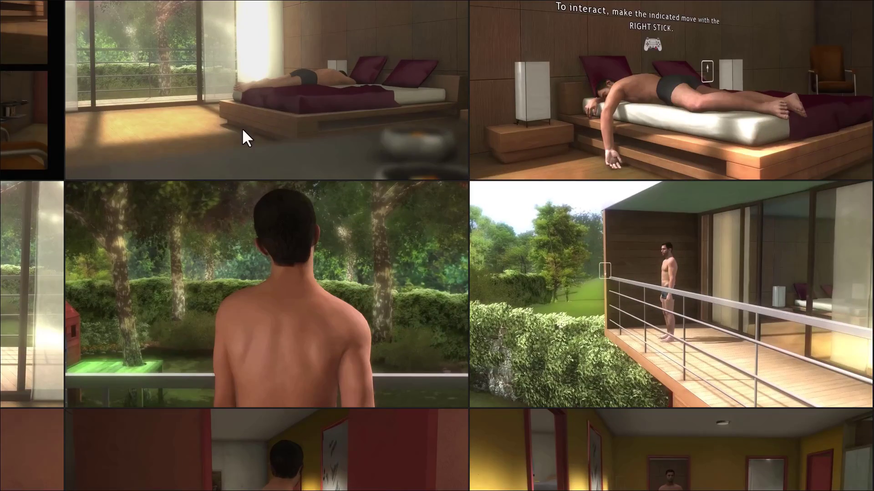
# Switch to the Slimjet browser, look through Poliigon's wood textures, and minimize the browser.
pyautogui.hotkey('alt', 'Tab')
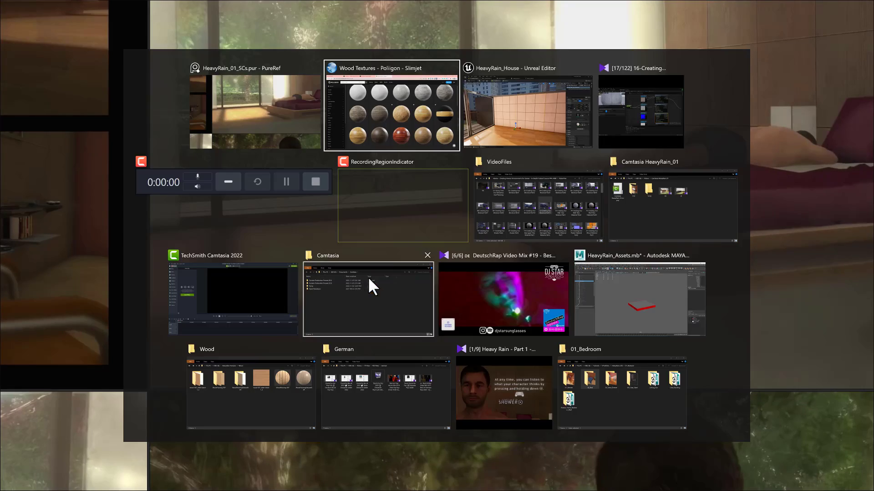
pyautogui.click(529, 142)
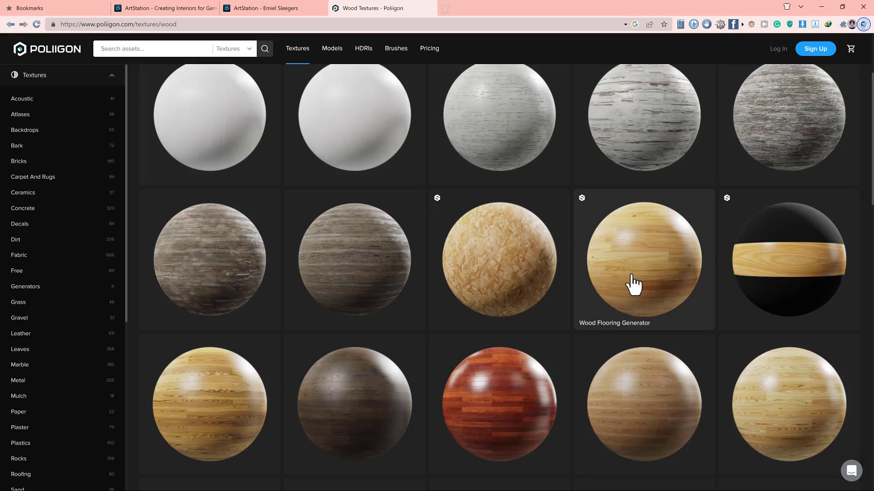
pyautogui.scroll(-7, 587, 325)
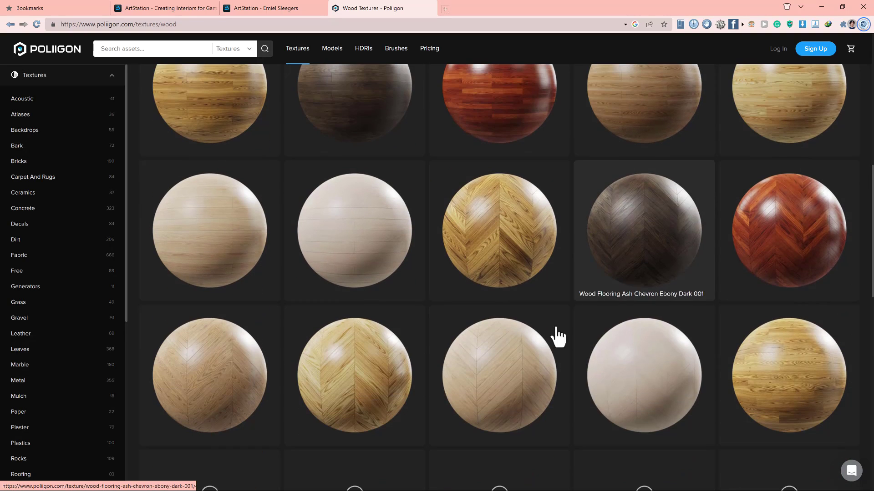
pyautogui.click(821, 7)
# Restore the PureRef board to a small window and switch to the HeavyRain Textures Wood folder in File Explorer.
pyautogui.hotkey('ctrl', 'f')
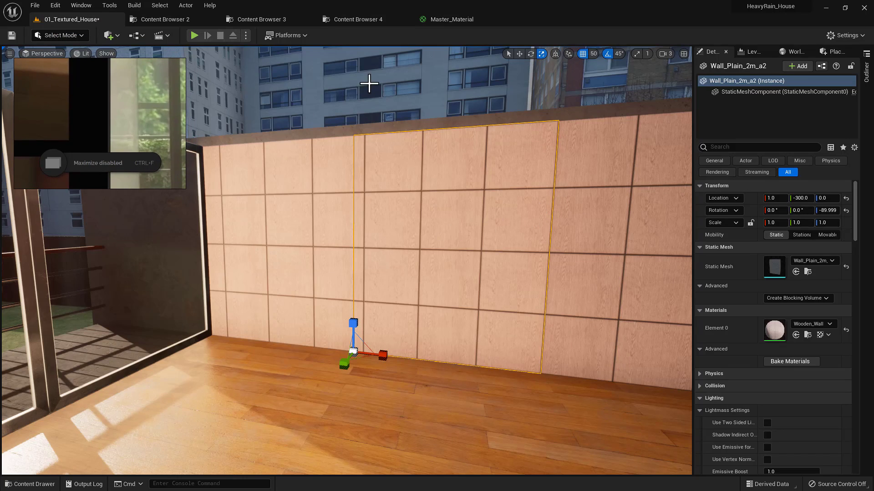
pyautogui.hotkey('alt', 'Tab')
pyautogui.click(670, 206)
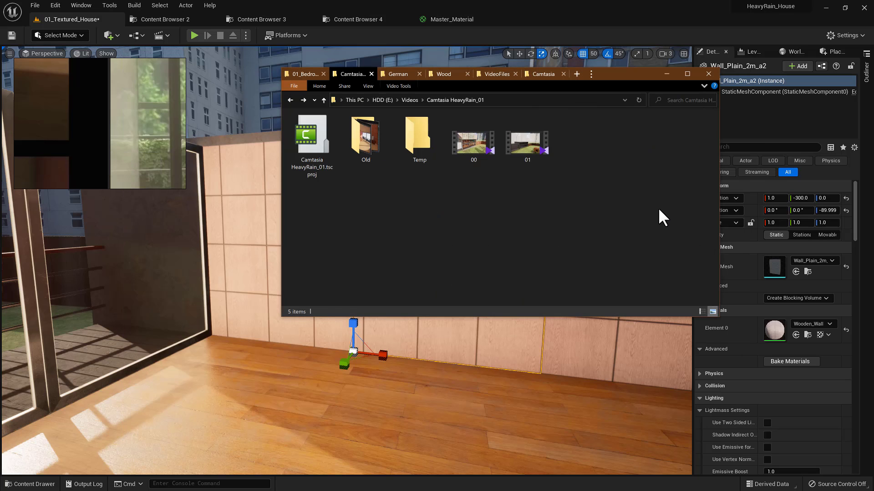
pyautogui.click(443, 76)
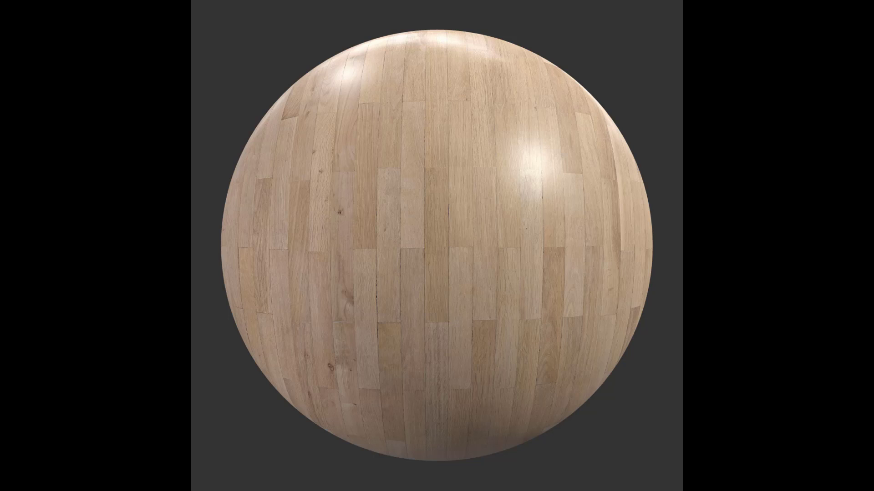
# Preview the WoodFlooringNatural004, WoodFlooring 007 and wood-001_alder-black-1_d images, and close the image viewer.
pyautogui.moveTo(544, 6)
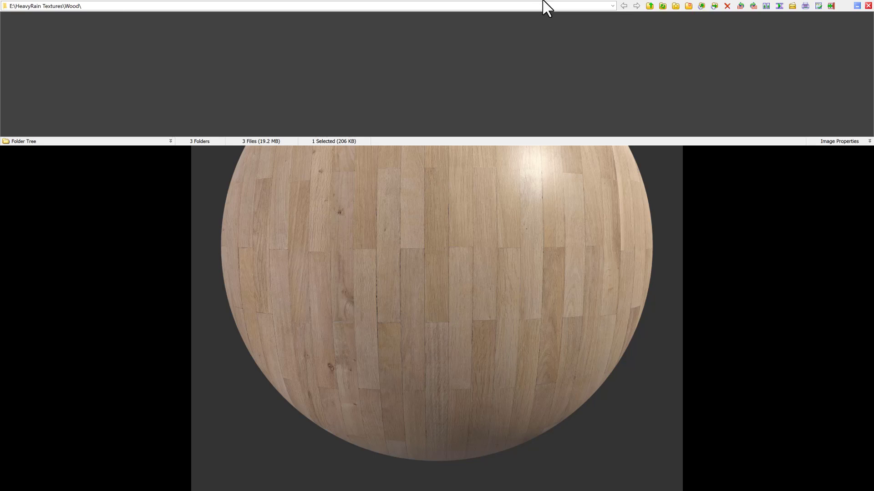
pyautogui.click(608, 51)
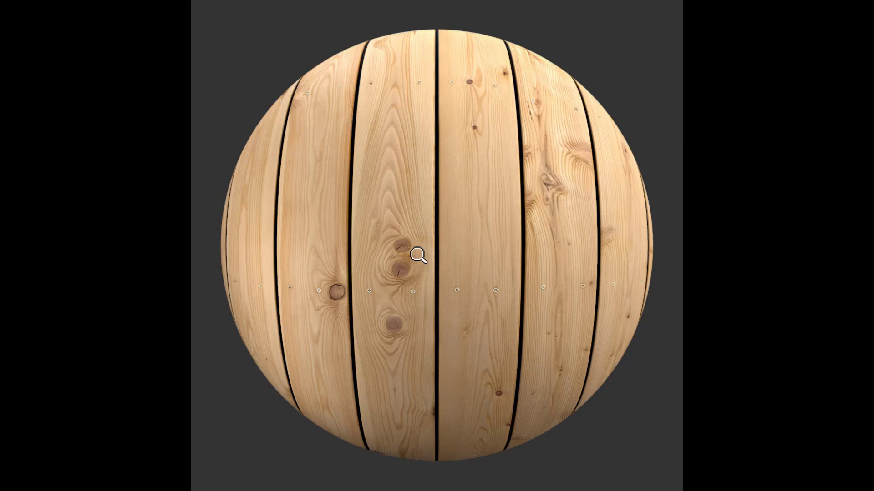
pyautogui.moveTo(420, 4)
pyautogui.click(434, 42)
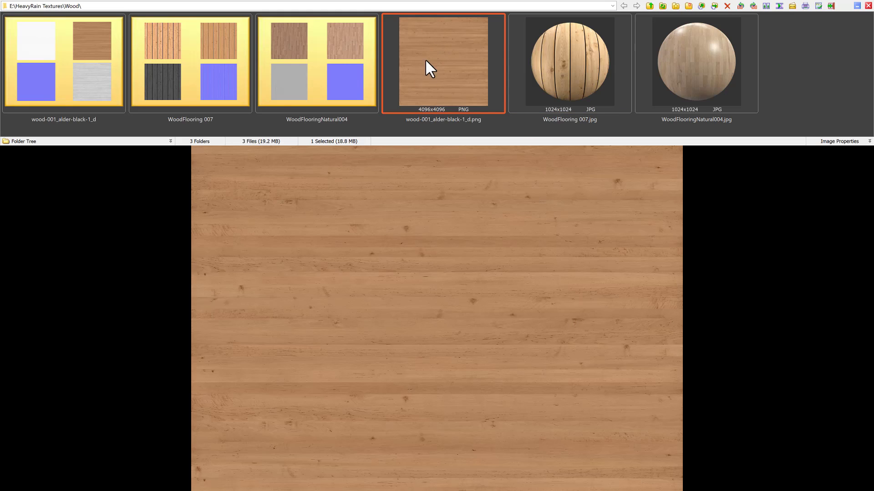
pyautogui.press('Escape')
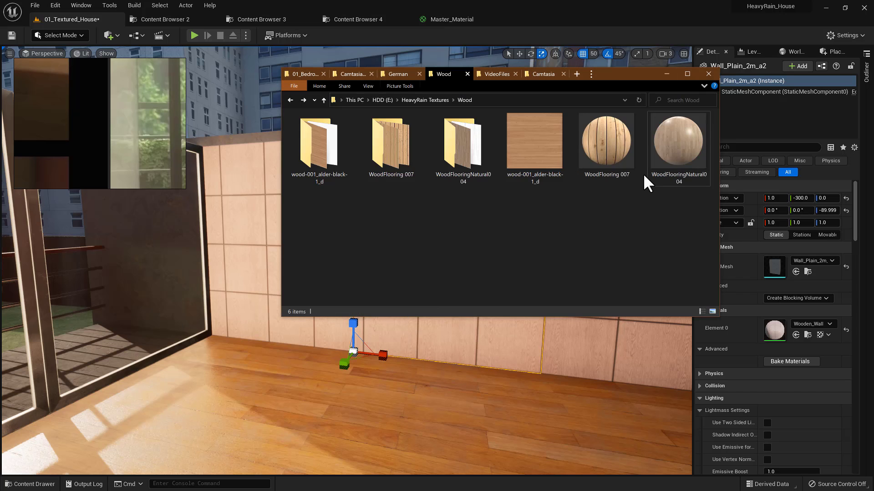
# Go up to the HeavyRain Textures folder and open the Source folder inside 03_Wooden_Wall.
pyautogui.click(612, 164)
pyautogui.click(372, 209)
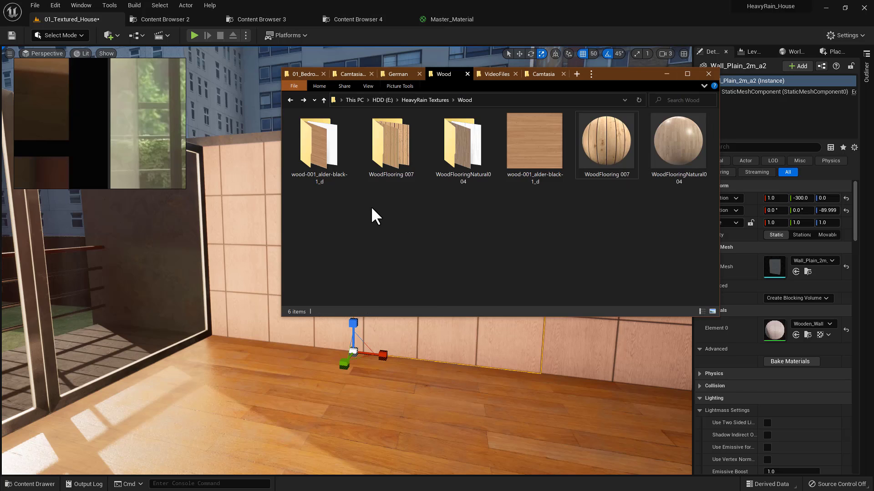
pyautogui.press('BackSpace')
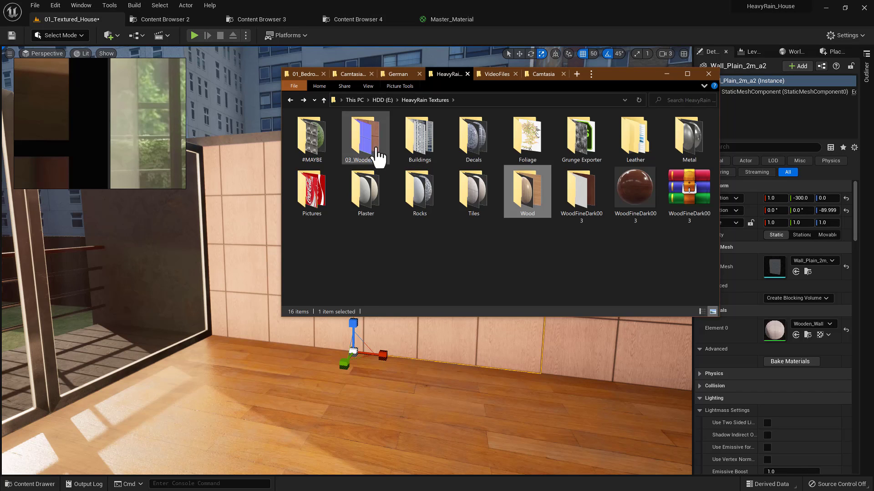
pyautogui.doubleClick(377, 157)
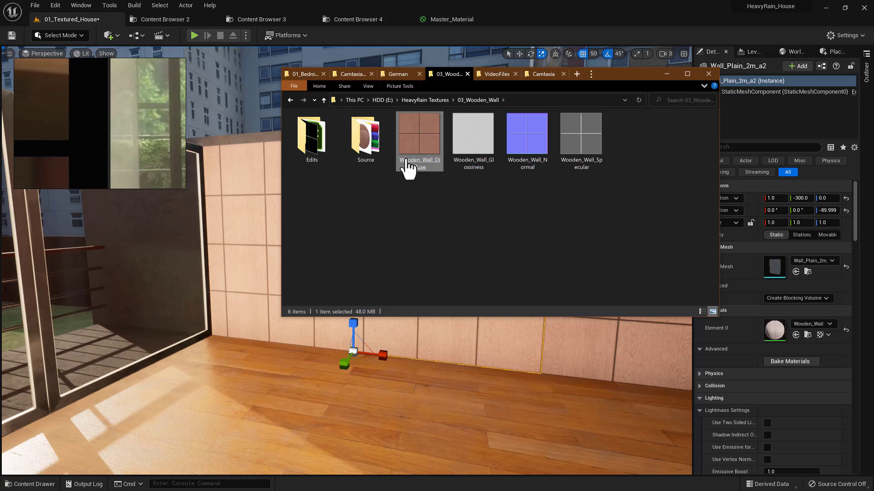
pyautogui.doubleClick(378, 153)
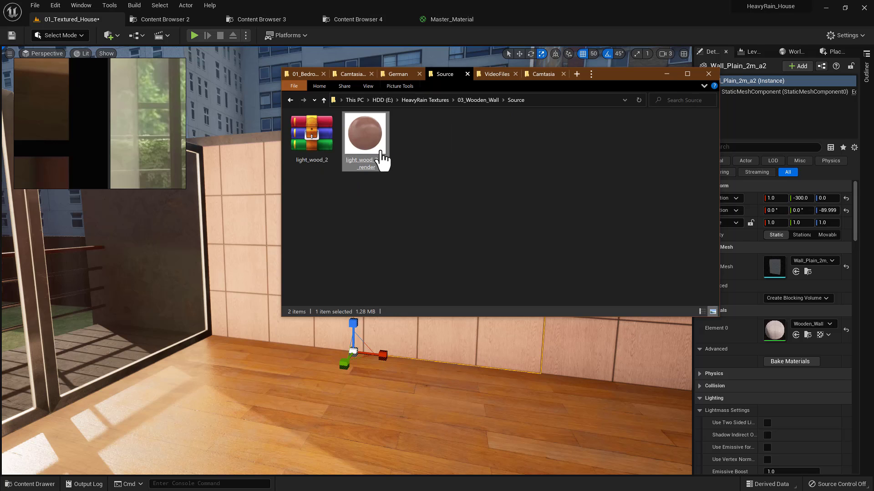
# Preview the light_wood_2_13_render image, close the viewer, and go up to the 03_Wooden_Wall folder.
pyautogui.doubleClick(366, 136)
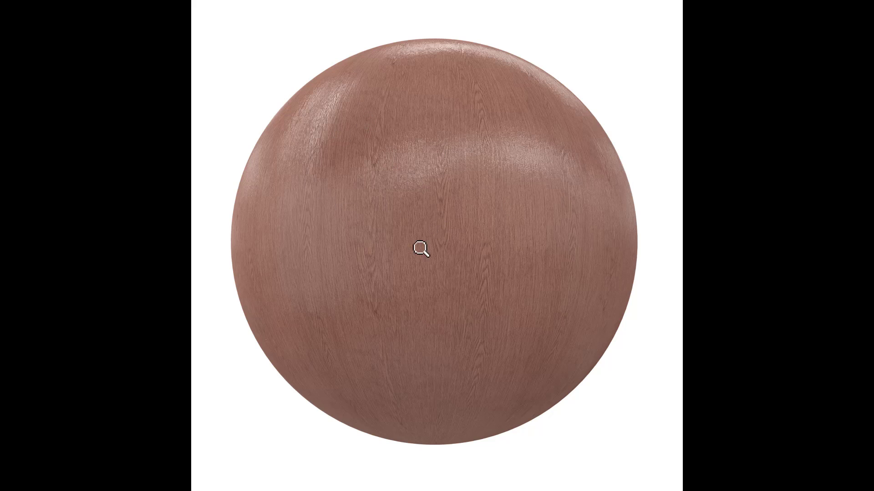
pyautogui.click(871, 3)
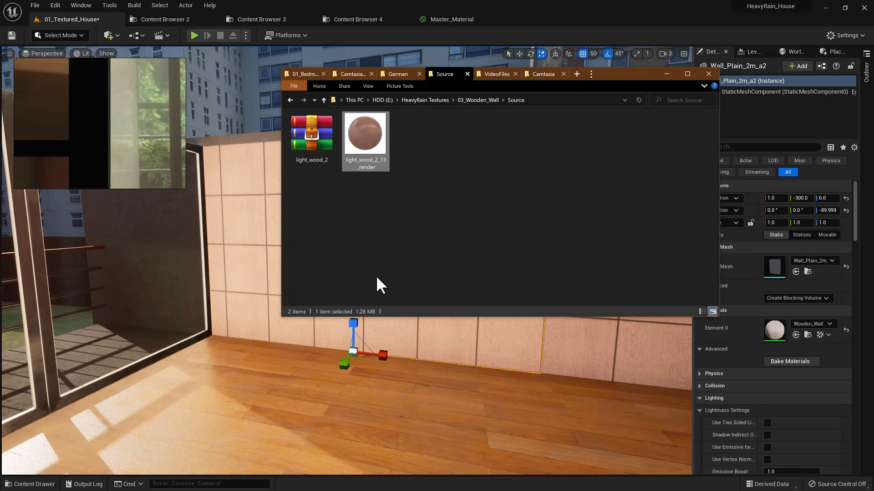
pyautogui.click(376, 275)
pyautogui.hotkey('alt', 'Up')
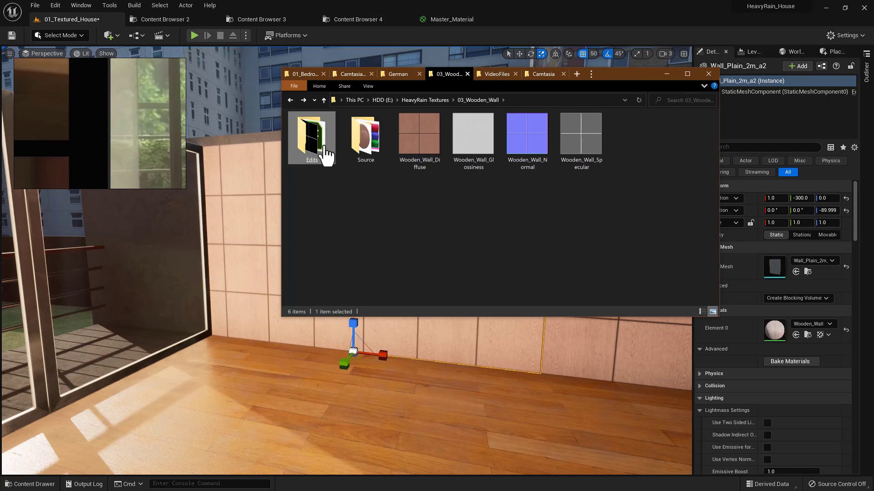
# Preview the light_wood_2_13_WoodWall_diffuse image in the Edits folder, close it, and return to the HeavyRain Textures folder.
pyautogui.doubleClick(326, 154)
pyautogui.click(369, 160)
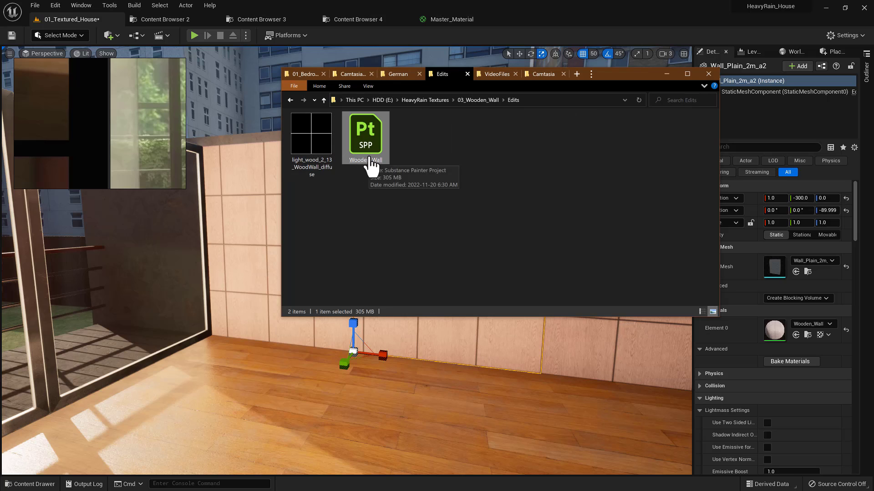
pyautogui.doubleClick(324, 165)
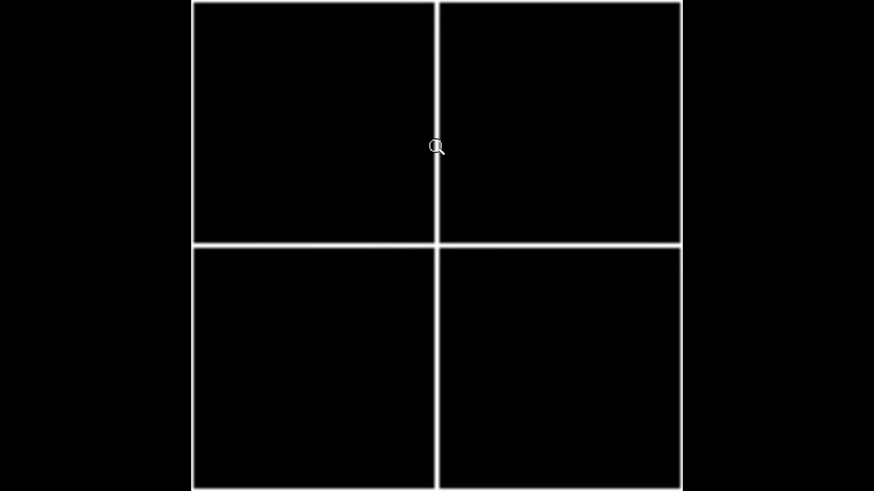
pyautogui.moveTo(376, 3)
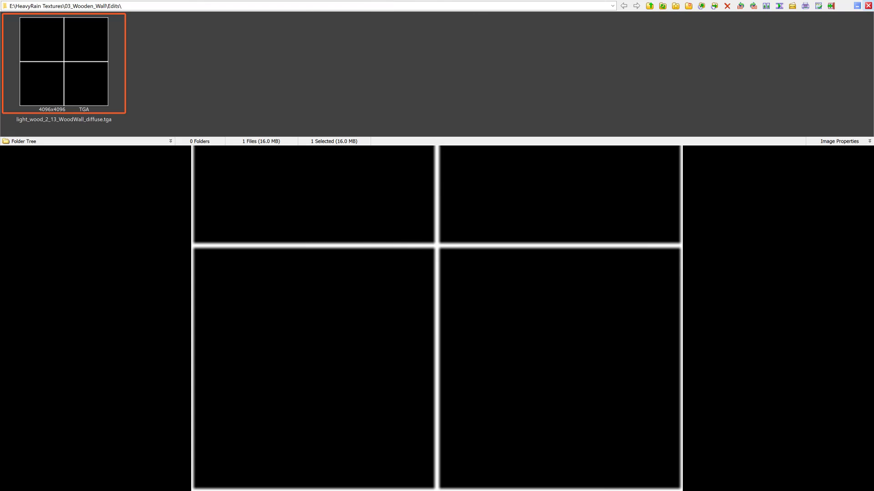
pyautogui.click(868, 5)
pyautogui.hotkey('alt', 'Up')
pyautogui.hotkey('alt', 'Up')
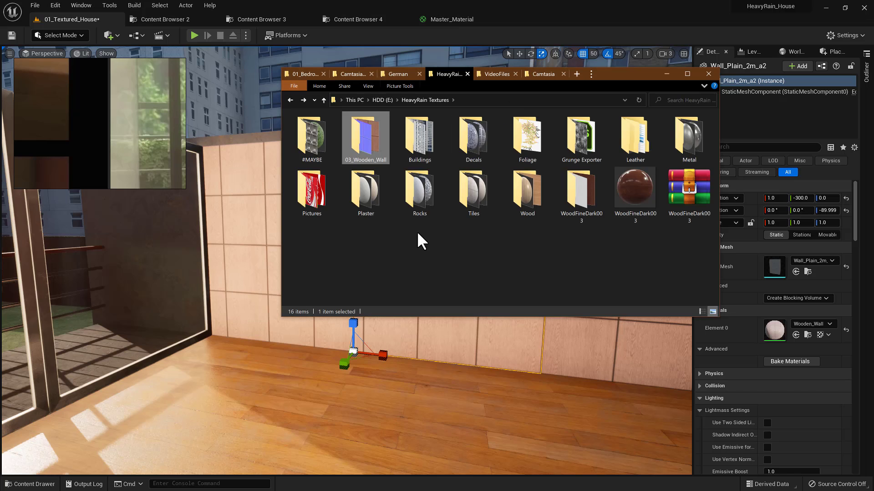
# Revisit the Source folder inside 03_Wooden_Wall and go back up to 03_Wooden_Wall.
pyautogui.doubleClick(364, 157)
pyautogui.doubleClick(362, 157)
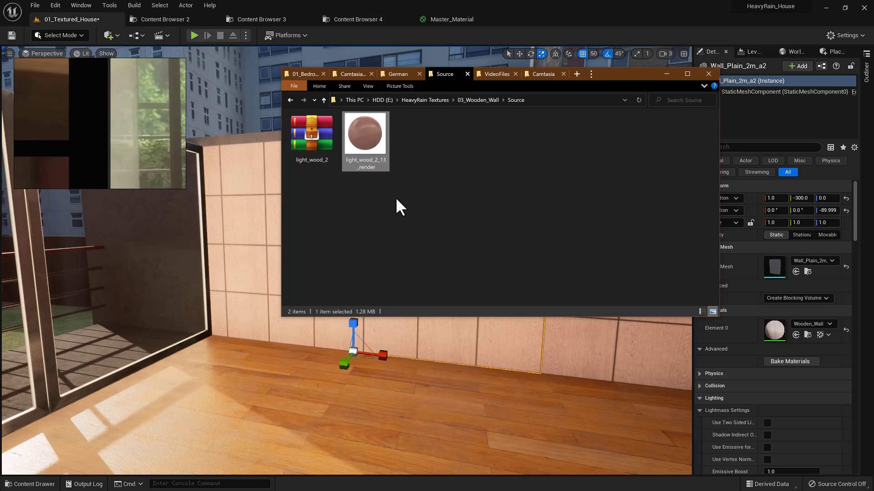
pyautogui.hotkey('alt', 'Up')
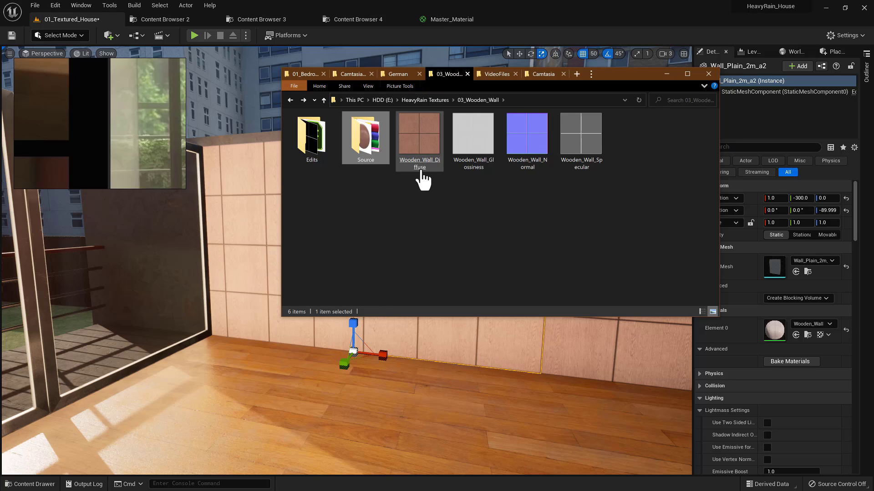
# Preview the Wooden_Wall diffuse, normal and specular maps, close the viewer, and select all four Wooden_Wall texture files.
pyautogui.moveTo(420, 173)
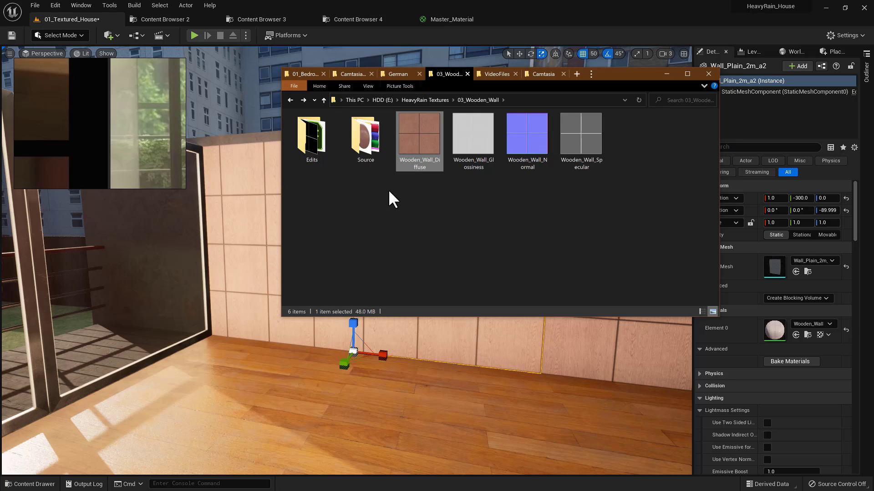
pyautogui.doubleClick(413, 168)
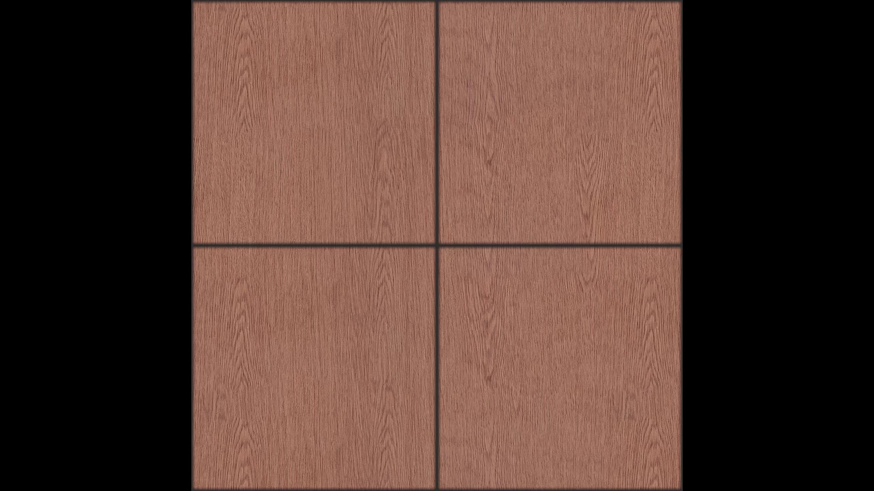
pyautogui.moveTo(429, 43)
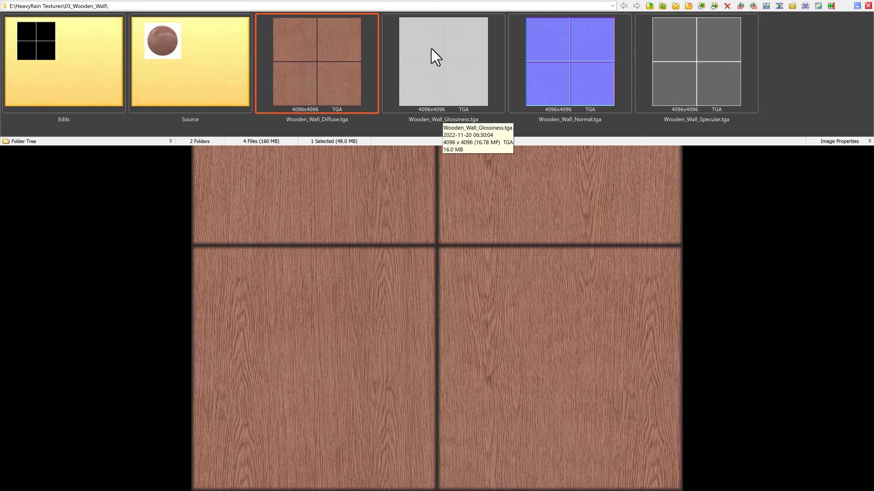
pyautogui.click(554, 51)
pyautogui.moveTo(532, 6)
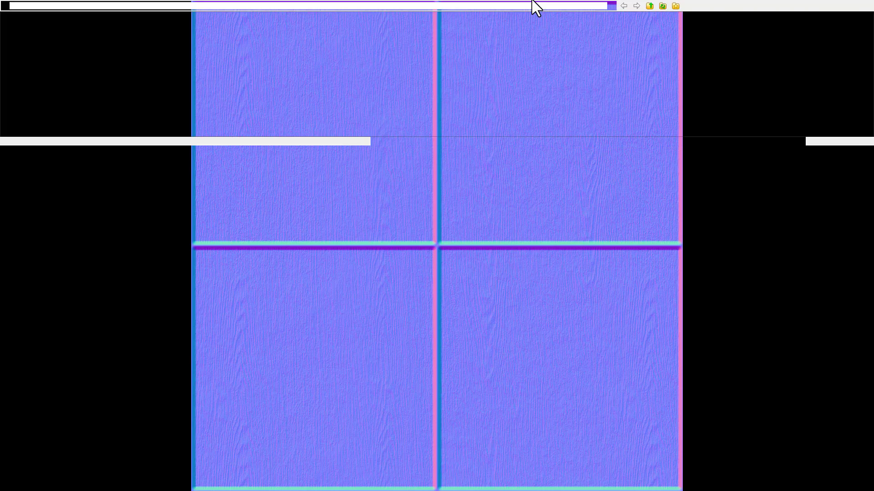
pyautogui.click(706, 65)
pyautogui.press('Escape')
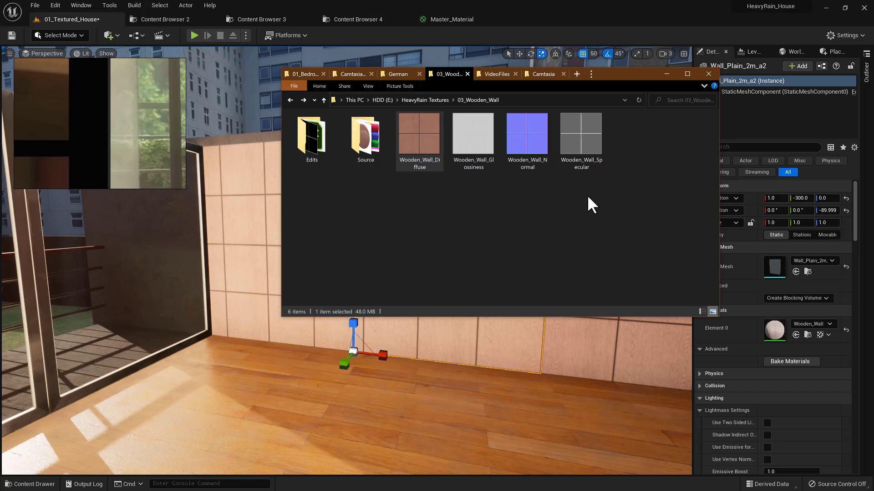
pyautogui.moveTo(438, 187); pyautogui.dragTo(637, 127)
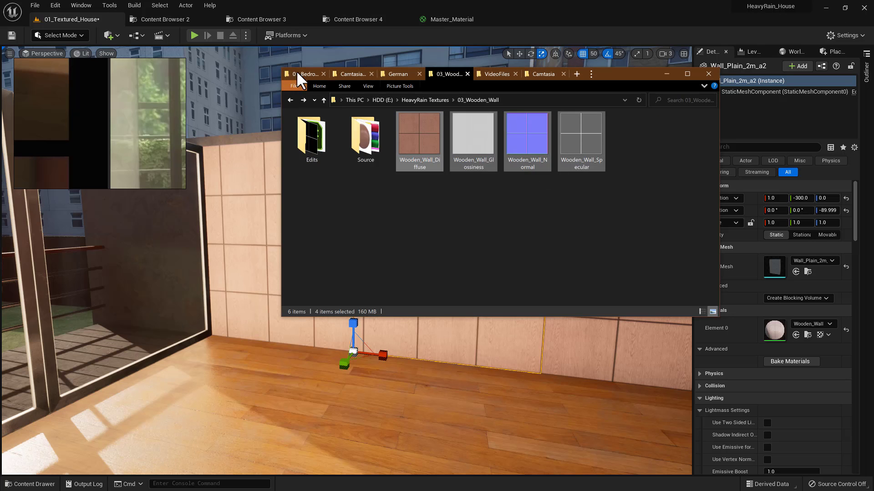
# Switch to Unreal's Content Browser 3 and display the Textures folder's contents with the Static Mesh filter turned off.
pyautogui.click(282, 23)
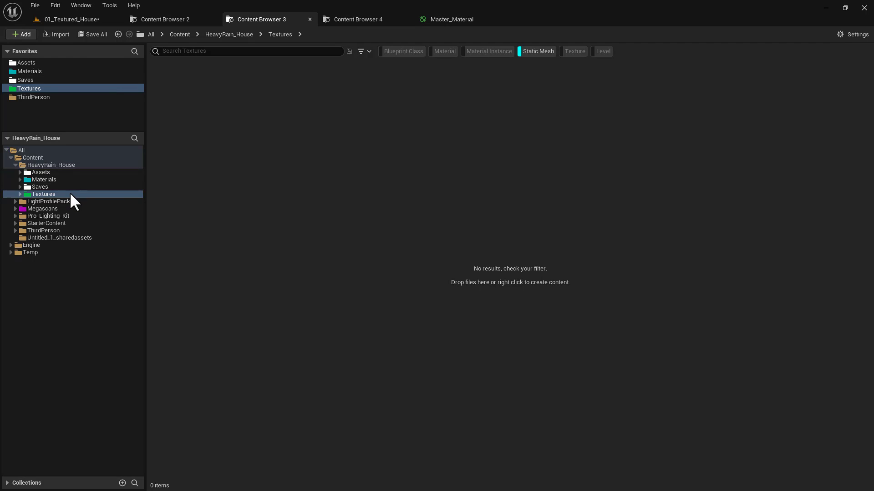
pyautogui.click(69, 194)
pyautogui.click(537, 51)
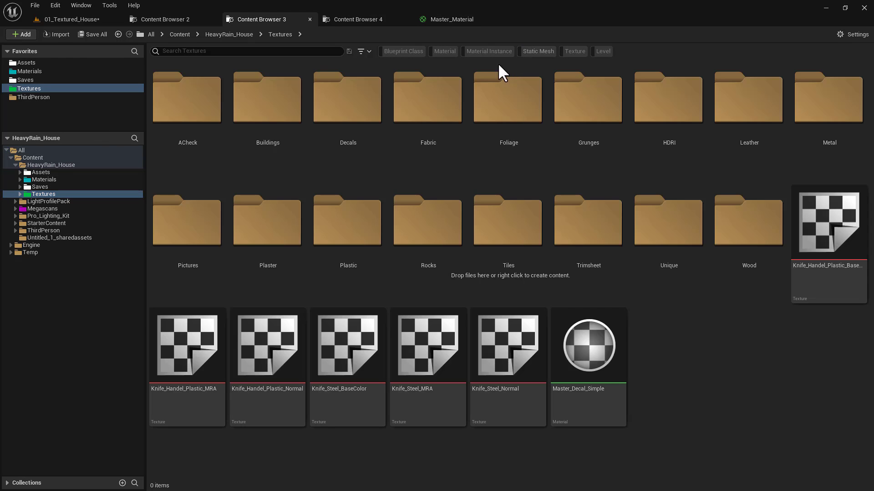
pyautogui.doubleClick(770, 253)
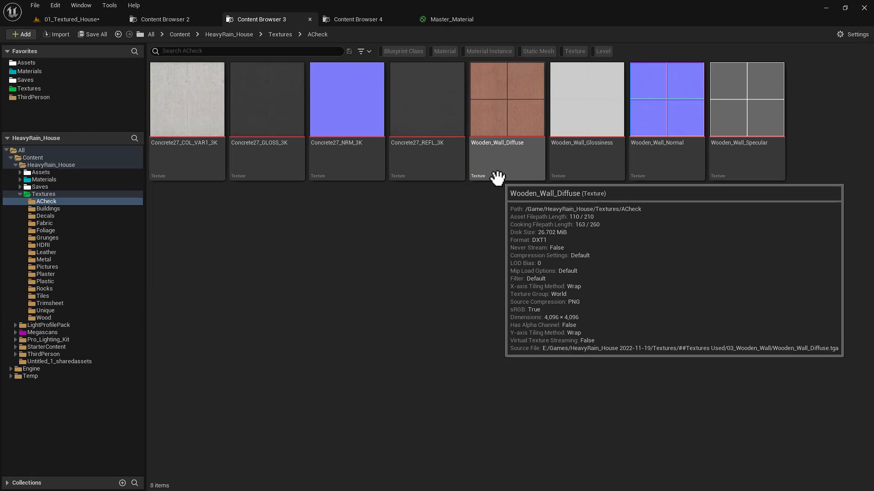
# Select the Wooden_Wall diffuse, glossiness, normal and specular textures in the ACheck folder.
pyautogui.click(496, 173)
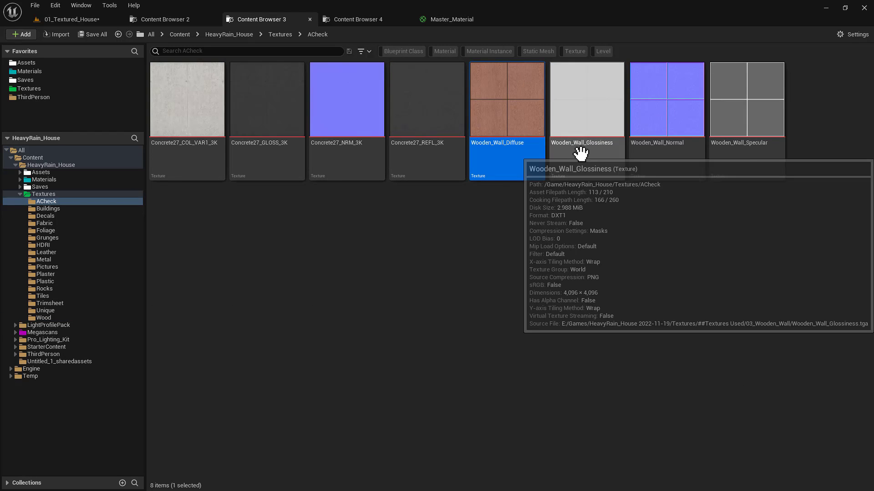
pyautogui.keyDown('shift'); pyautogui.click(685, 122); pyautogui.keyUp('shift')
pyautogui.keyDown('shift'); pyautogui.click(729, 128); pyautogui.keyUp('shift')
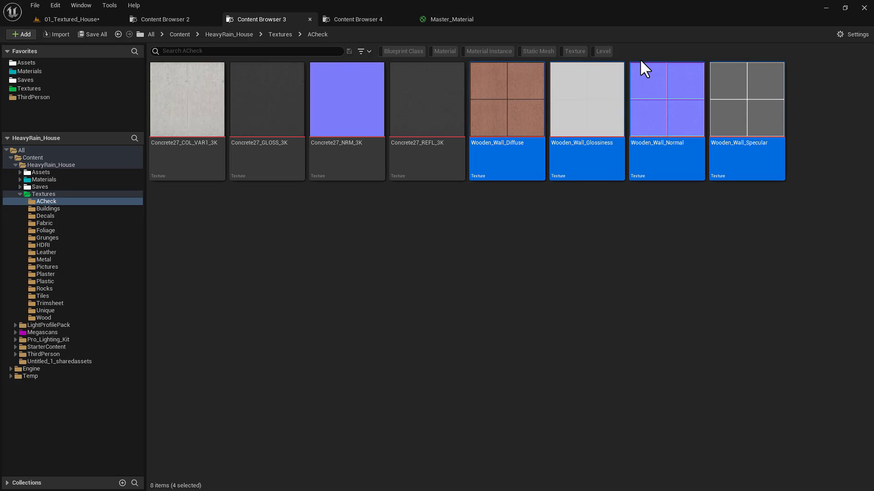
# Open the Wood textures folder and select the WoodFlooringNatural004 maps from ALBEDO to REFL, followed by the WoodFlooring07 set.
pyautogui.hotkey('alt', 'Left')
pyautogui.click(673, 312)
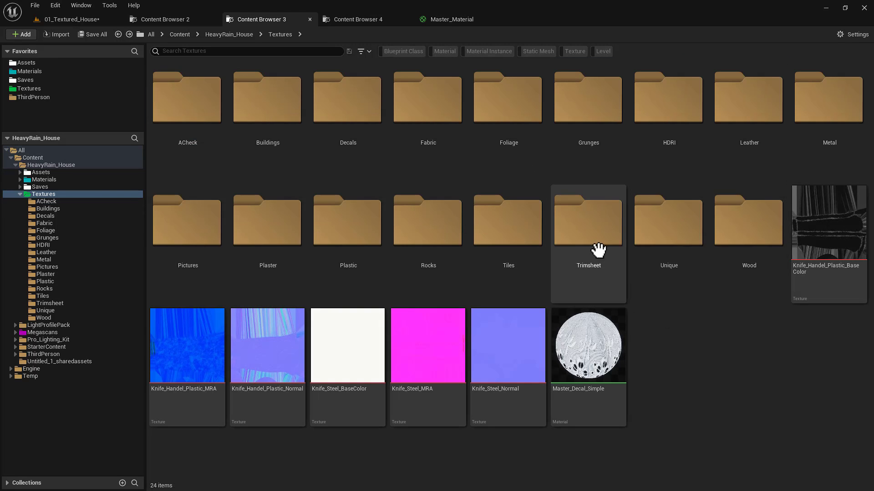
pyautogui.doubleClick(735, 238)
pyautogui.click(518, 273)
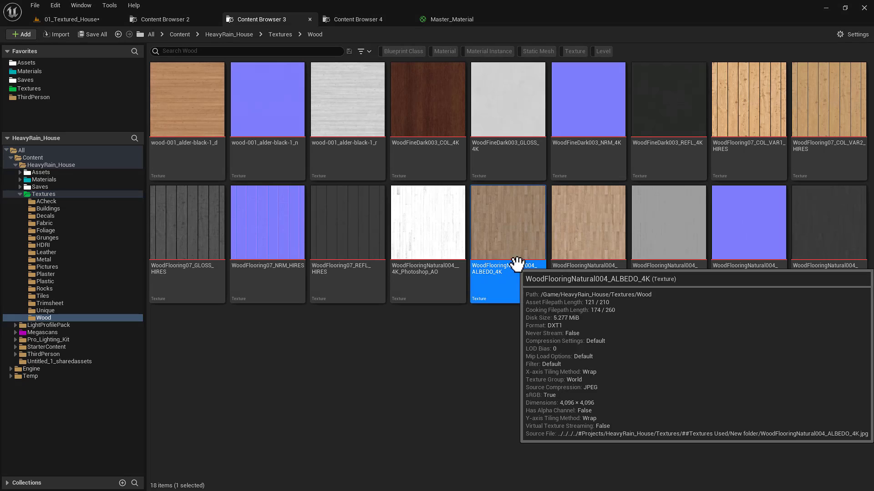
pyautogui.keyDown('shift'); pyautogui.click(799, 266); pyautogui.keyUp('shift')
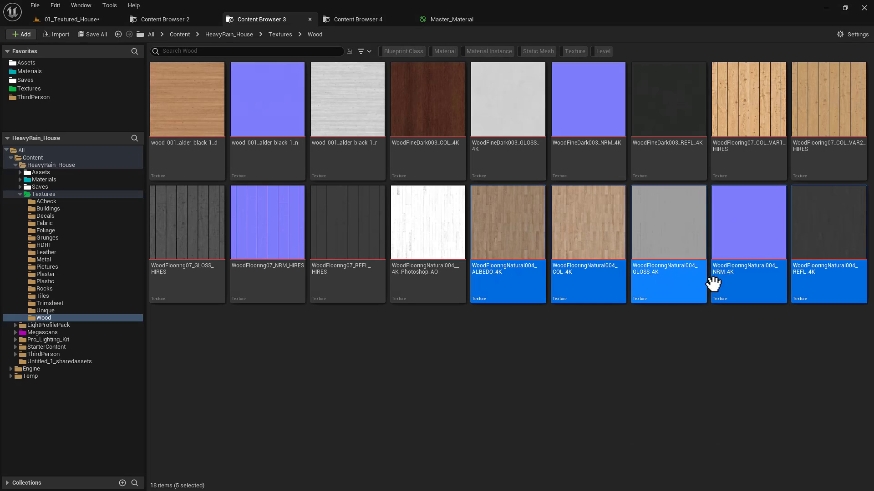
pyautogui.click(741, 116)
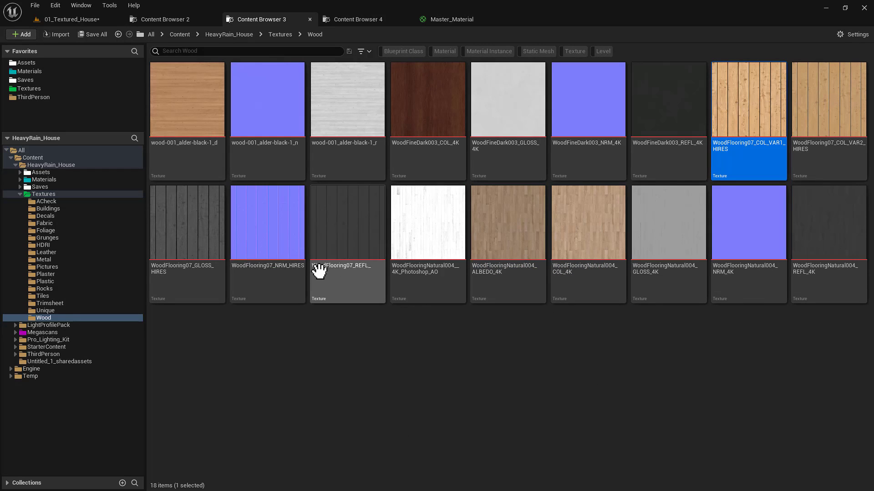
pyautogui.keyDown('shift'); pyautogui.click(318, 269); pyautogui.keyUp('shift')
# Return to the 01_Textured_House level and select in turn the wooden wall, the floor, and the pink wall section beside the glass door.
pyautogui.click(107, 19)
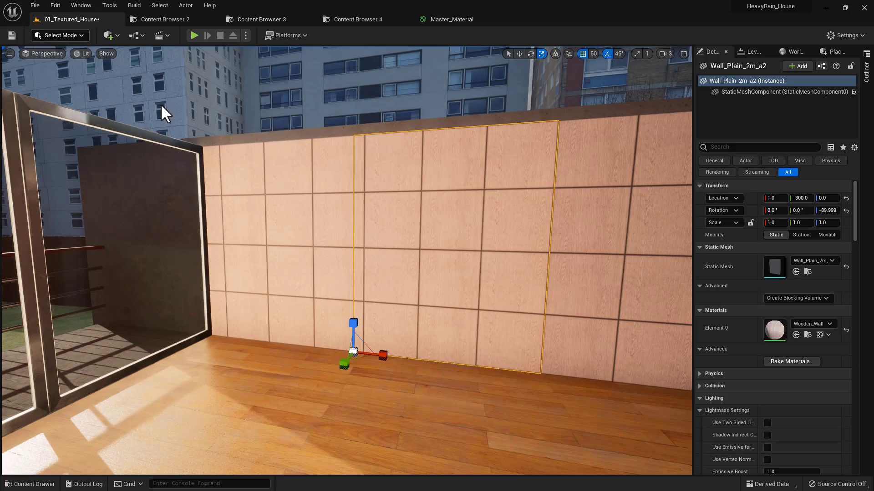
pyautogui.click(335, 235)
pyautogui.moveTo(335, 235); pyautogui.dragTo(315, 291, button='right')
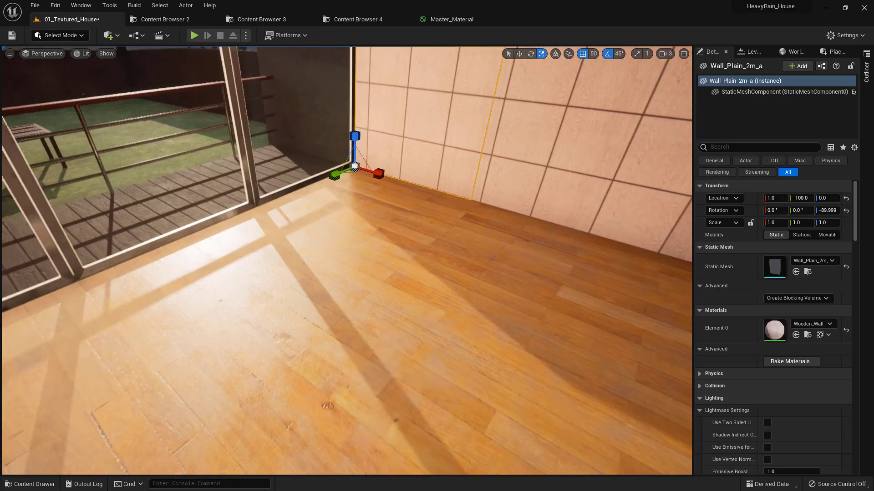
pyautogui.click(372, 286)
pyautogui.moveTo(372, 286); pyautogui.dragTo(659, 251, button='right')
pyautogui.moveTo(287, 253); pyautogui.dragTo(428, 267, button='right')
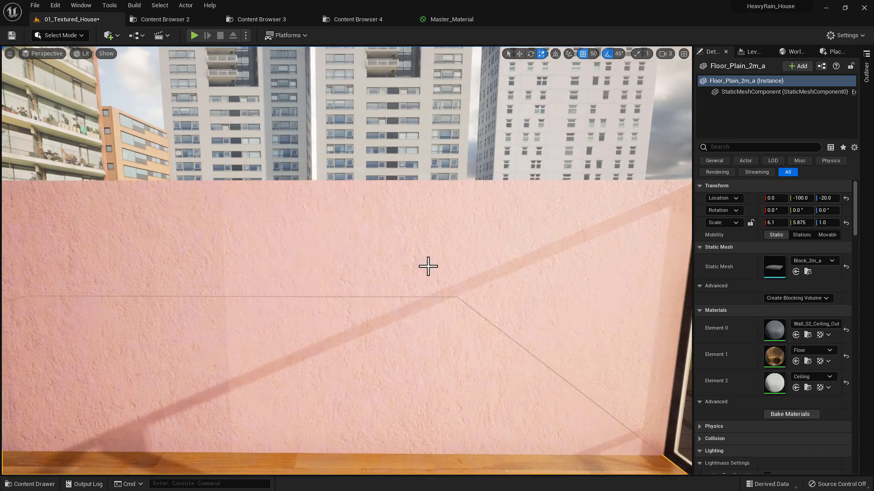
pyautogui.click(492, 240)
pyautogui.moveTo(492, 240); pyautogui.dragTo(394, 277, button='right')
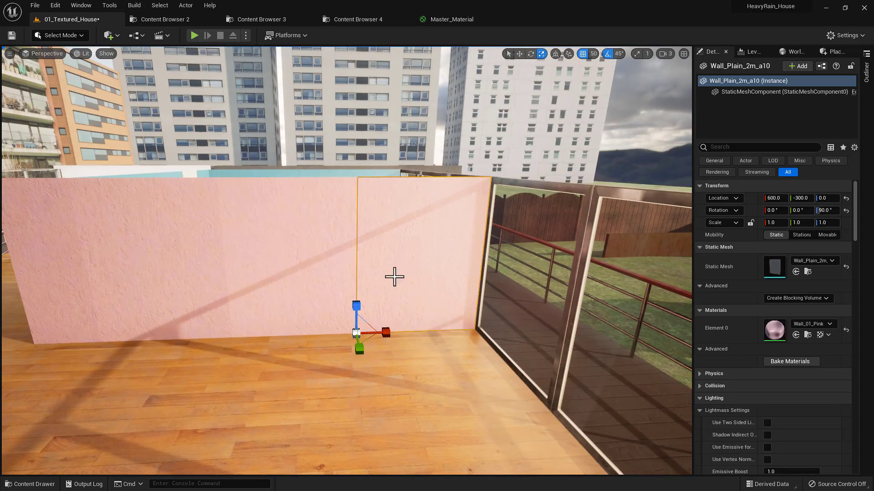
# Switch to the 03_Wooden_Wall File Explorer window, go up to HeavyRain Textures, and open the Plaster folder.
pyautogui.hotkey('alt', 'Tab')
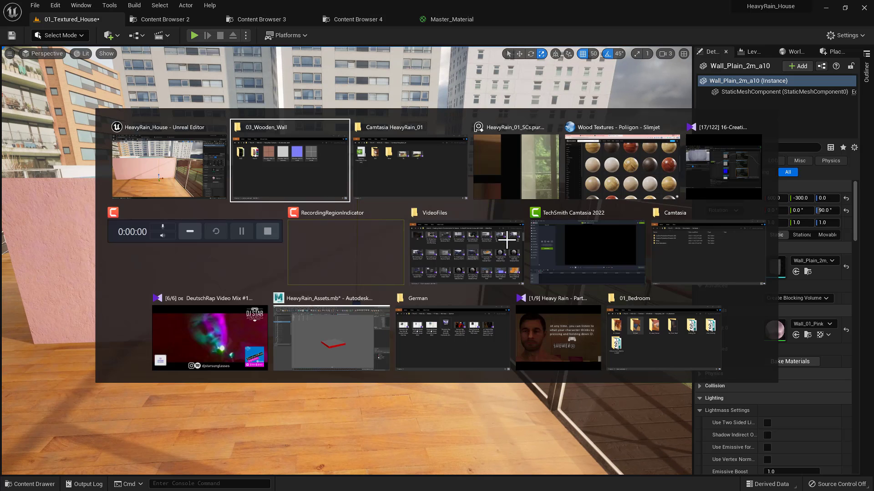
pyautogui.click(287, 156)
pyautogui.press('BackSpace')
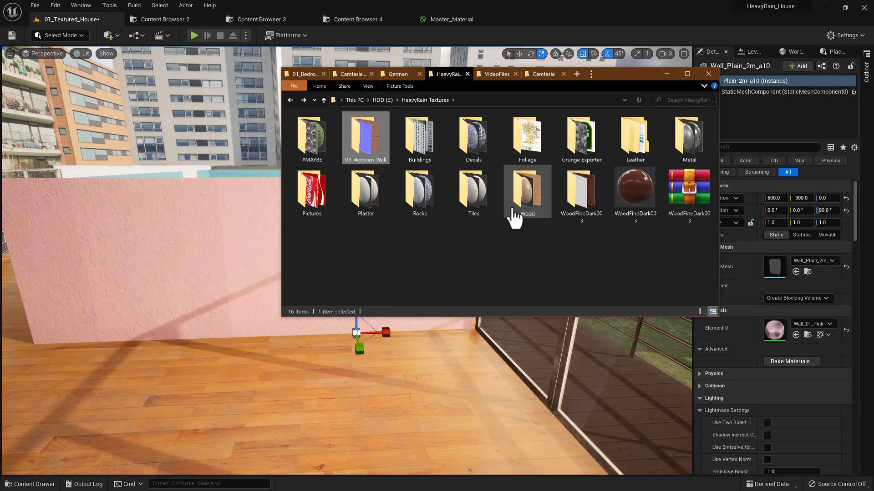
pyautogui.doubleClick(353, 219)
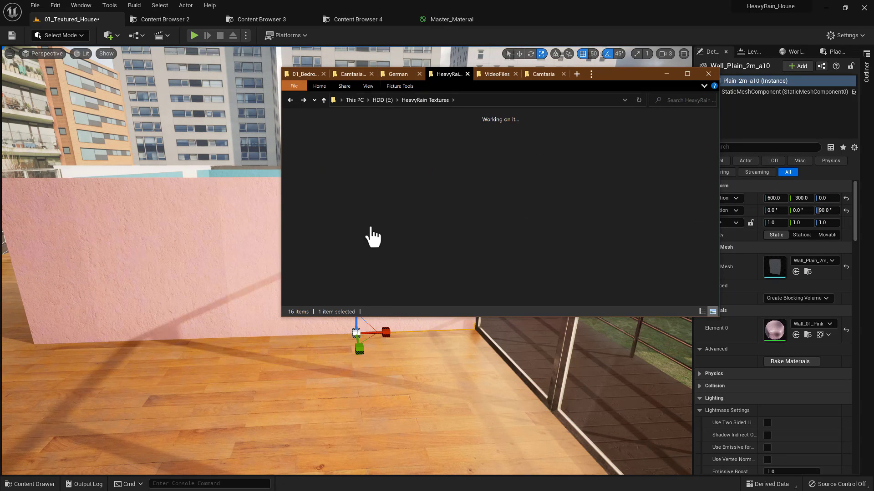
# Preview the Concrete 007, Concrete 029 and Plaster_035 images, close the viewer, and return to the pink wall in Unreal Editor.
pyautogui.click(563, 165)
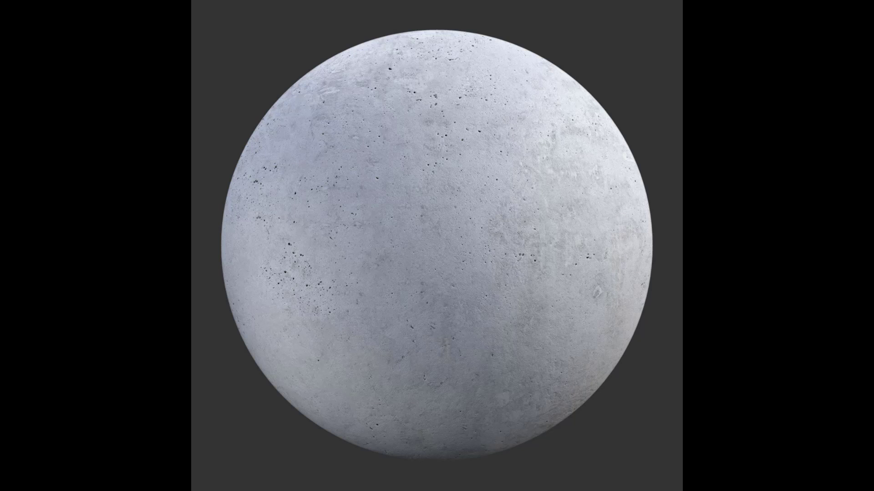
pyautogui.moveTo(435, 24)
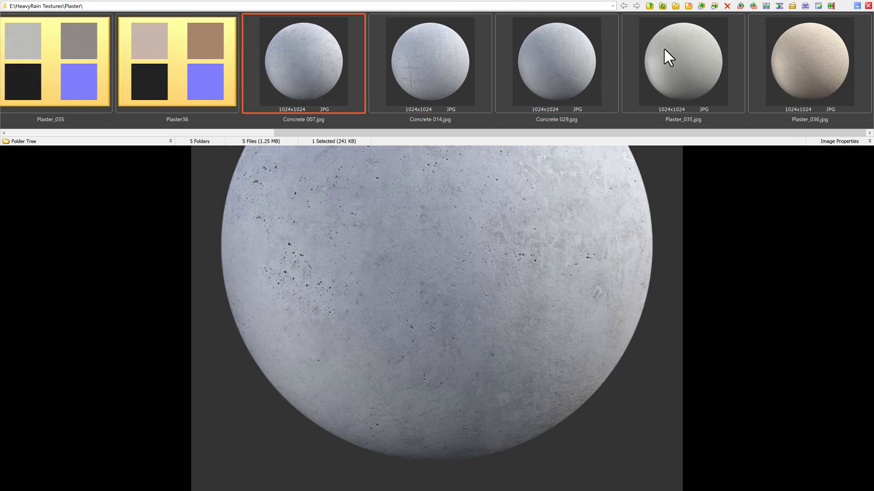
pyautogui.click(581, 62)
pyautogui.click(681, 68)
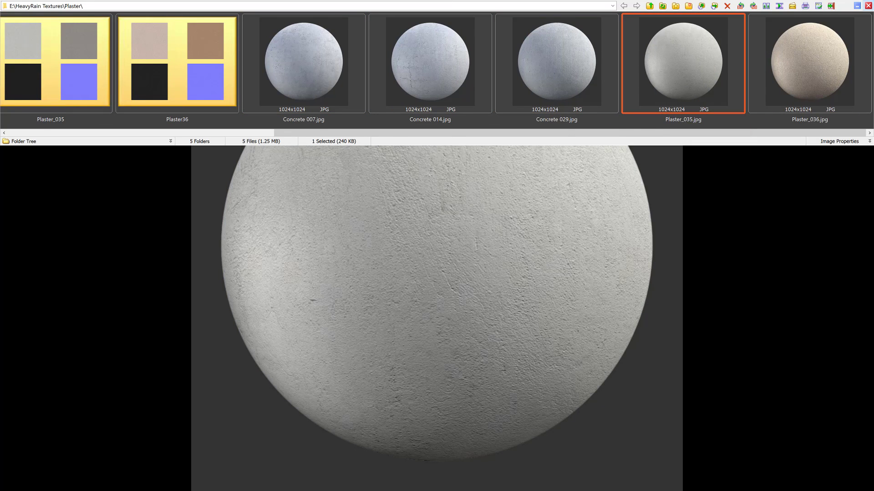
pyautogui.click(867, 6)
pyautogui.moveTo(272, 250)
pyautogui.mouseDown(button='right')
pyautogui.moveTo(250, 272)
pyautogui.moveTo(230, 267)
pyautogui.moveTo(259, 248)
pyautogui.mouseUp(button='right')
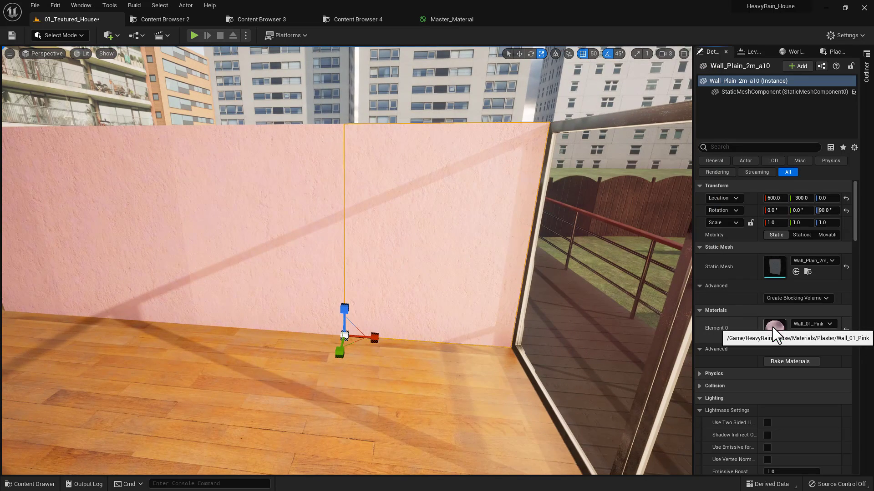
# Open the Wall_01_Pink material instance, turn its Tint override off and back on to compare the wall, and close it.
pyautogui.doubleClick(773, 329)
pyautogui.moveTo(469, 89); pyautogui.dragTo(121, 159)
pyautogui.click(57, 285)
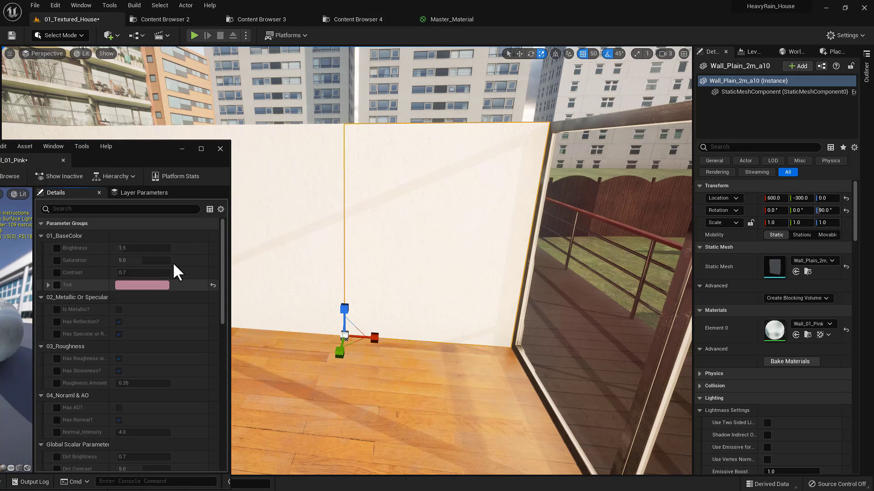
pyautogui.moveTo(291, 241); pyautogui.dragTo(278, 214, button='right')
pyautogui.moveTo(278, 268); pyautogui.dragTo(343, 258, button='right')
pyautogui.click(56, 285)
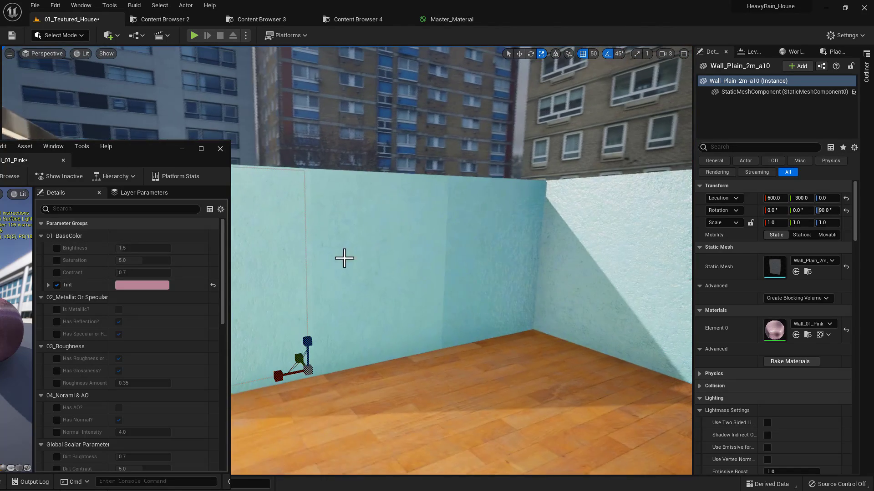
pyautogui.click(220, 149)
# Select the blue wall section, open its Wall_01_Blue material instance to check the Tint parameter, and close it.
pyautogui.click(429, 254)
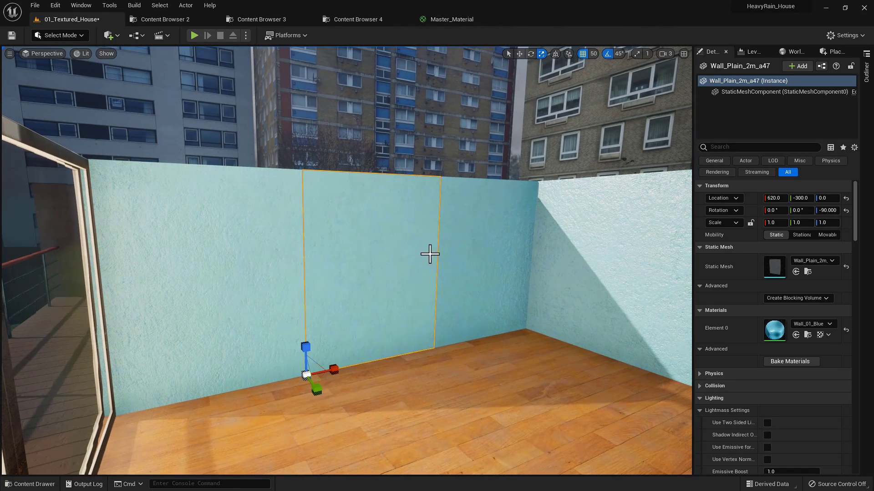
pyautogui.doubleClick(775, 329)
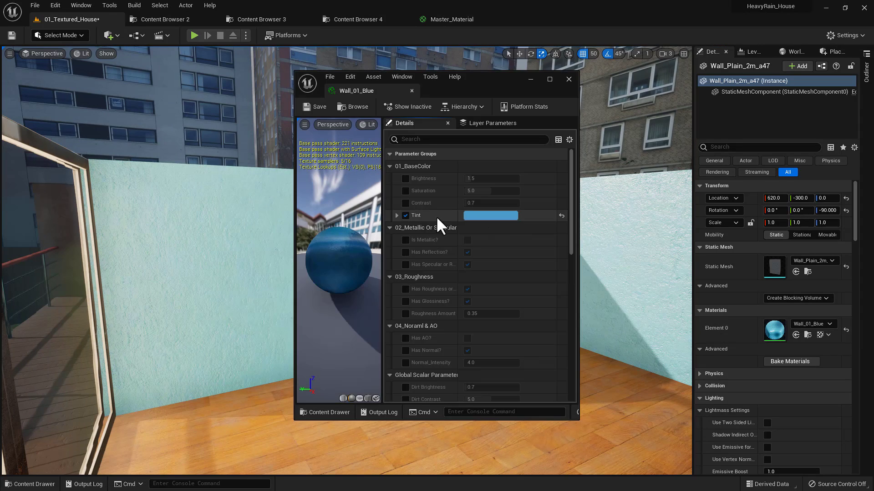
pyautogui.moveTo(497, 92); pyautogui.dragTo(359, 162)
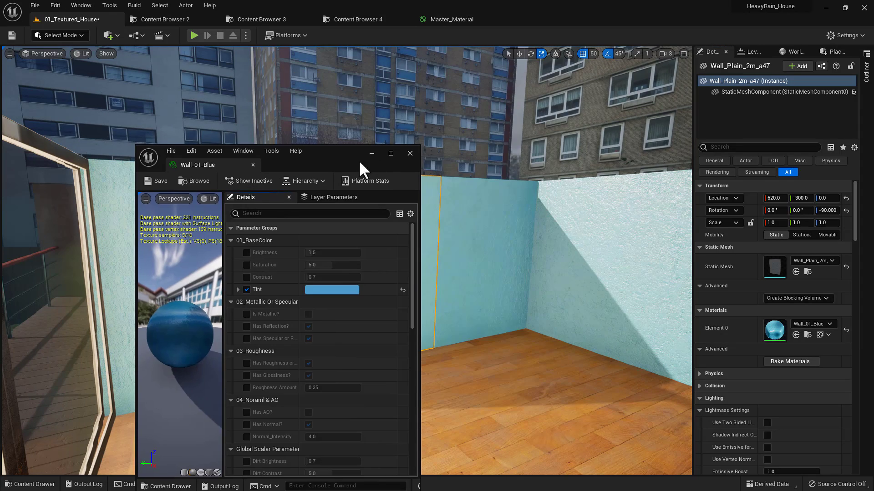
pyautogui.click(411, 154)
# Select the grey outer side wall of the house and inspect its surface, ending inside the ground-floor living room.
pyautogui.moveTo(453, 238); pyautogui.dragTo(673, 238, button='right')
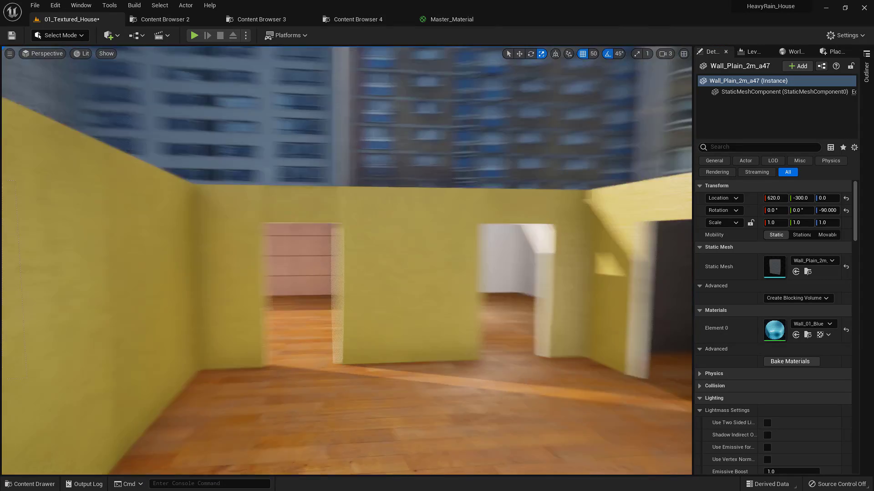
pyautogui.moveTo(346, 260); pyautogui.dragTo(448, 291, button='right')
pyautogui.click(323, 274)
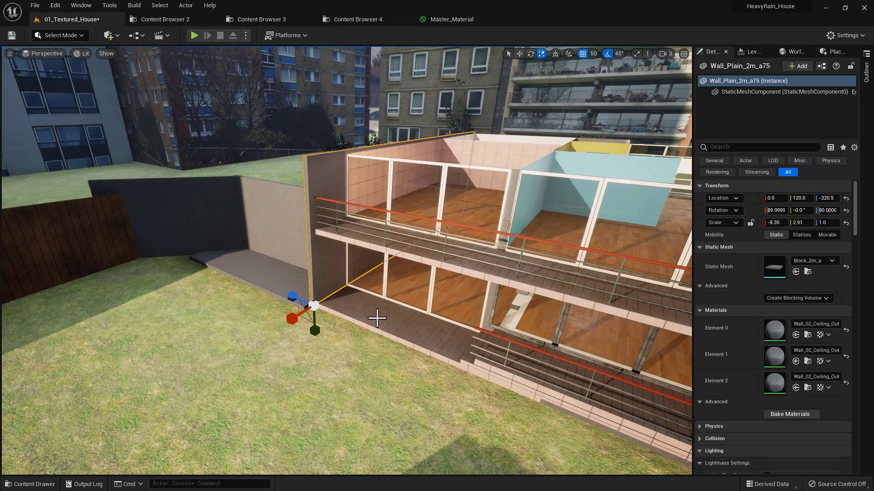
pyautogui.moveTo(360, 334); pyautogui.dragTo(453, 328, button='right')
pyautogui.moveTo(300, 336); pyautogui.dragTo(459, 295, button='right')
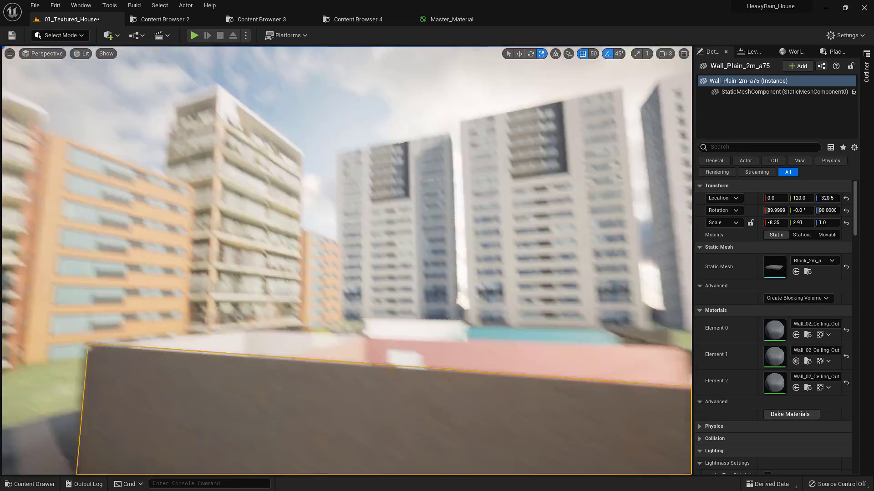
pyautogui.moveTo(414, 337)
pyautogui.mouseDown(button='right')
pyautogui.moveTo(410, 350)
pyautogui.moveTo(421, 357)
pyautogui.moveTo(401, 362)
pyautogui.moveTo(455, 378)
pyautogui.moveTo(453, 345)
pyautogui.moveTo(455, 387)
pyautogui.moveTo(414, 369)
pyautogui.moveTo(407, 330)
pyautogui.mouseUp(button='right')
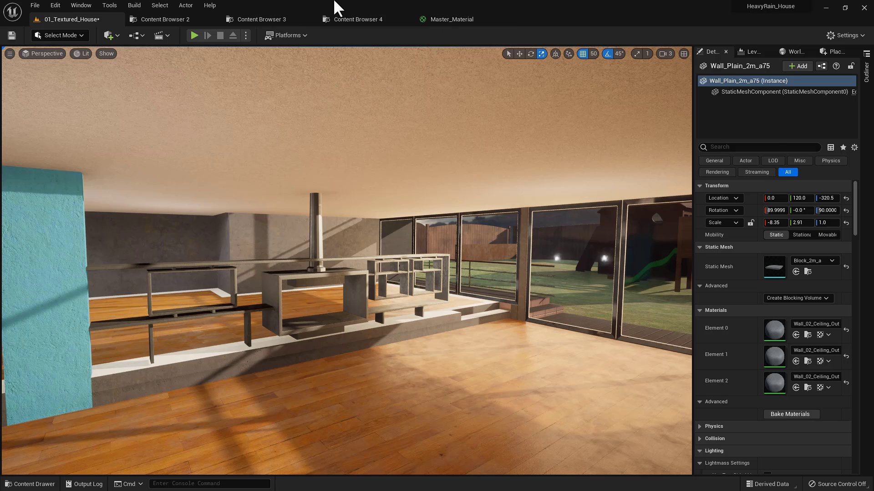
# Switch to the Plaster folder in File Explorer, clear its file selection, and return to Unreal Editor.
pyautogui.hotkey('alt', 'Tab')
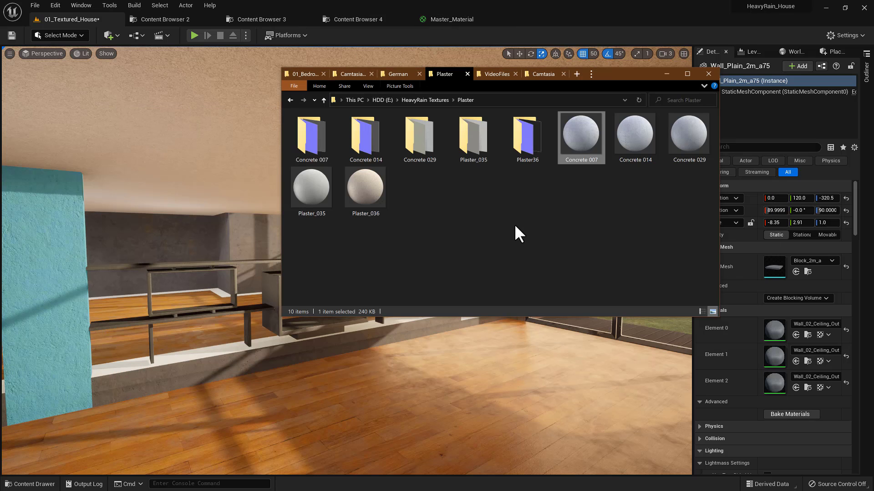
pyautogui.click(512, 225)
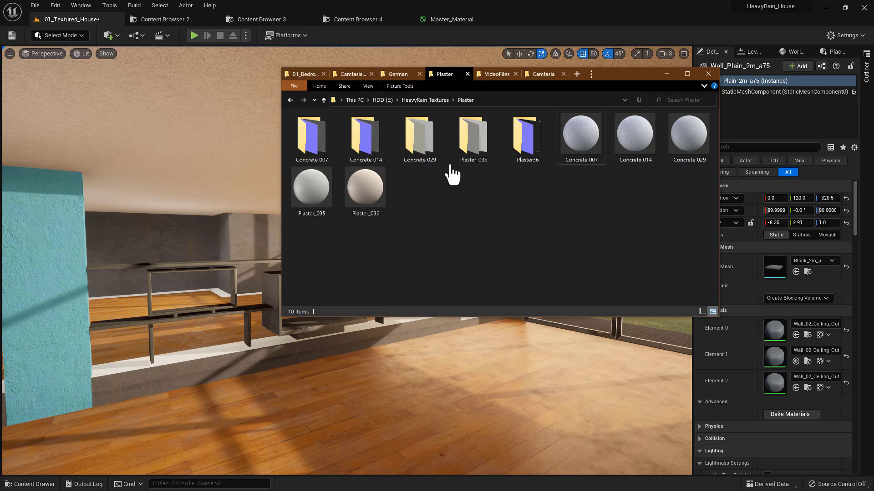
pyautogui.click(502, 8)
# In Master_Material, select the Cached_BaseTiling node and examine how the BaseColor group is built around it.
pyautogui.click(438, 21)
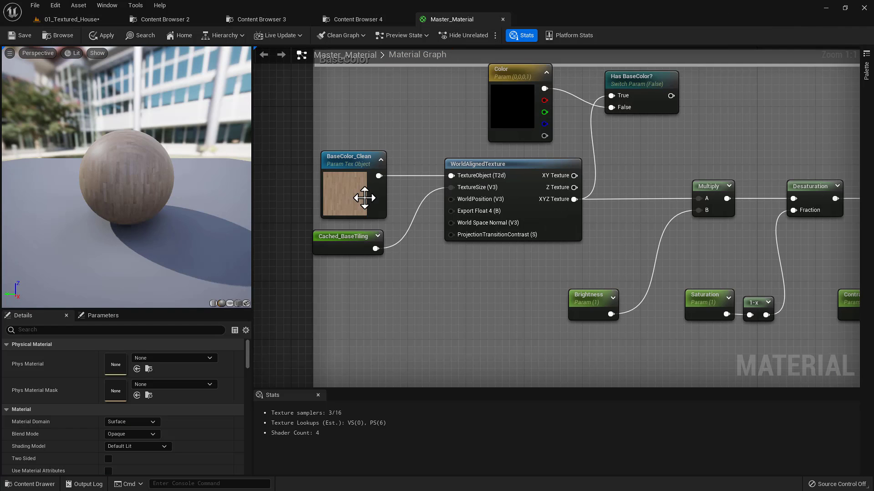
pyautogui.click(345, 248)
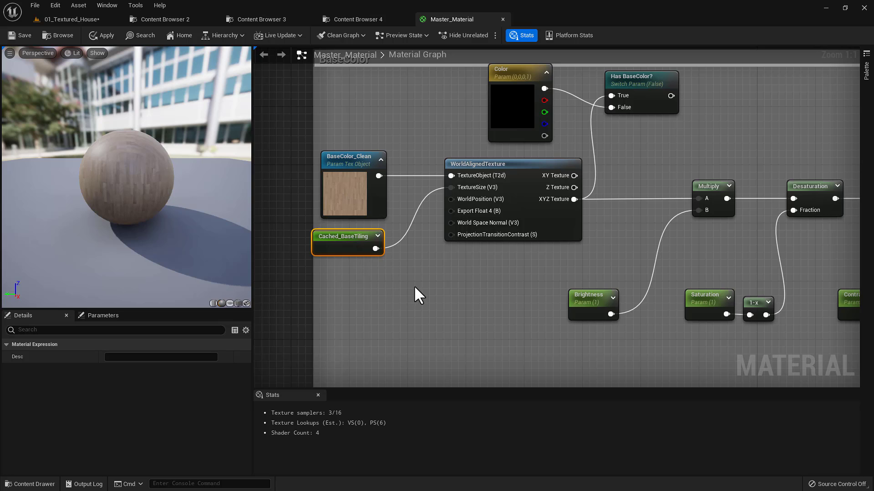
pyautogui.scroll(-2, 376, 124)
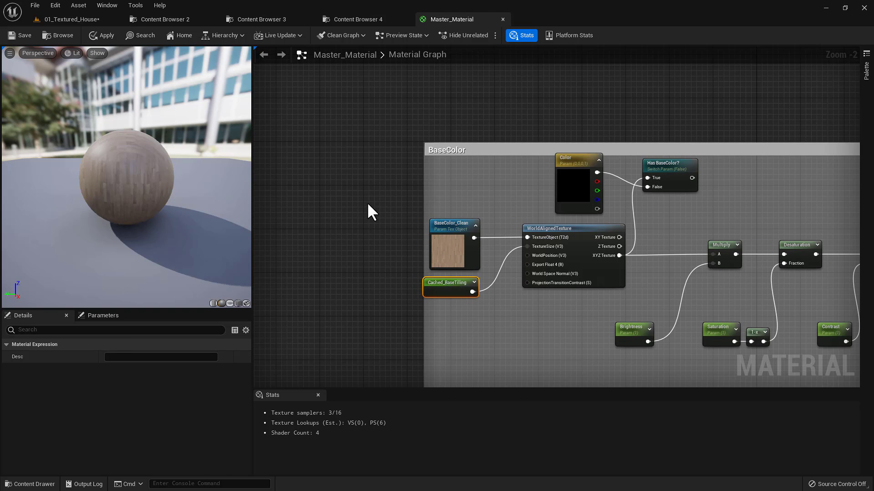
pyautogui.moveTo(573, 236); pyautogui.dragTo(381, 201, button='right')
pyautogui.scroll(-2, 380, 202)
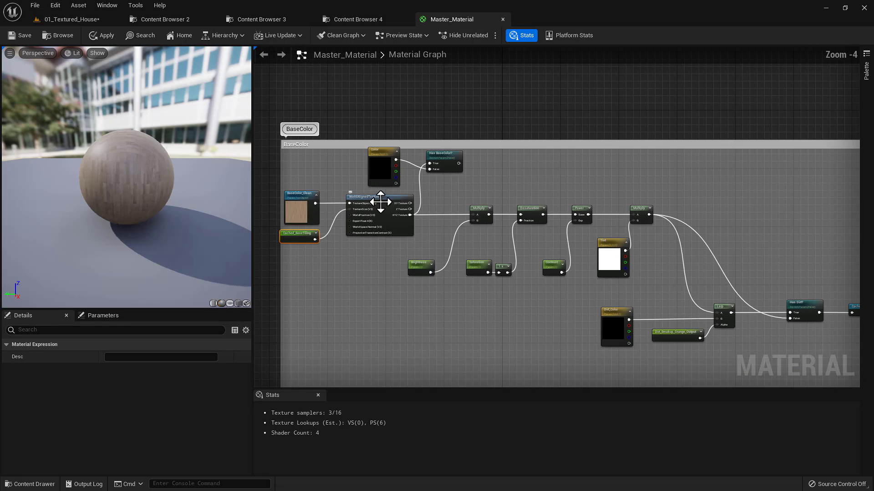
pyautogui.moveTo(658, 250); pyautogui.dragTo(521, 225, button='right')
pyautogui.scroll(-2, 517, 226)
pyautogui.moveTo(453, 309); pyautogui.dragTo(413, 232, button='right')
pyautogui.scroll(-1, 637, 236)
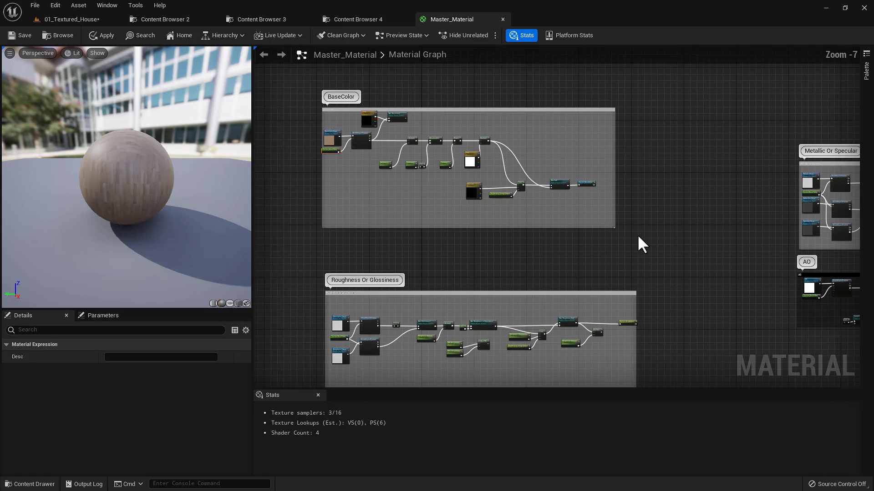
# Look over the Roughness Or Glossiness, BaseTiling and Dirt_Breakup_Grunge groups in the Master_Material graph.
pyautogui.moveTo(637, 236); pyautogui.dragTo(541, 236, button='right')
pyautogui.moveTo(727, 257); pyautogui.dragTo(768, 237, button='right')
pyautogui.moveTo(403, 297); pyautogui.dragTo(673, 268, button='right')
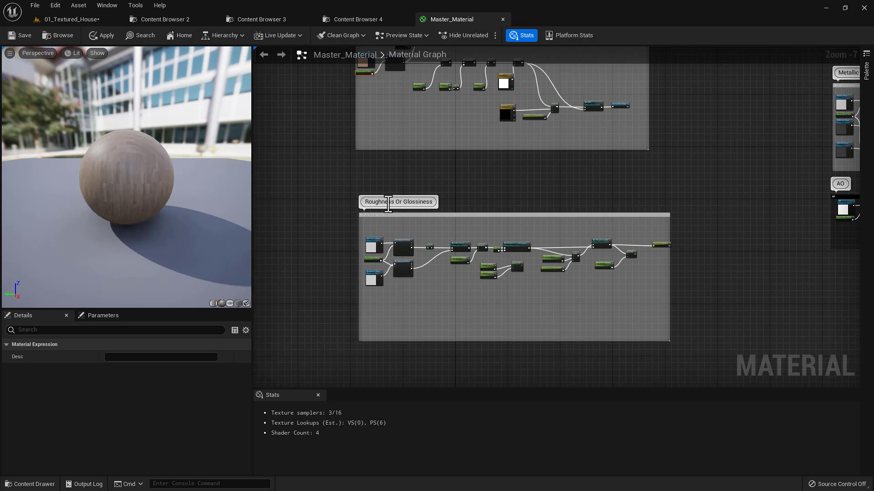
pyautogui.moveTo(366, 160); pyautogui.dragTo(657, 189, button='right')
pyautogui.scroll(-1, 313, 174)
pyautogui.moveTo(314, 173); pyautogui.dragTo(547, 178, button='right')
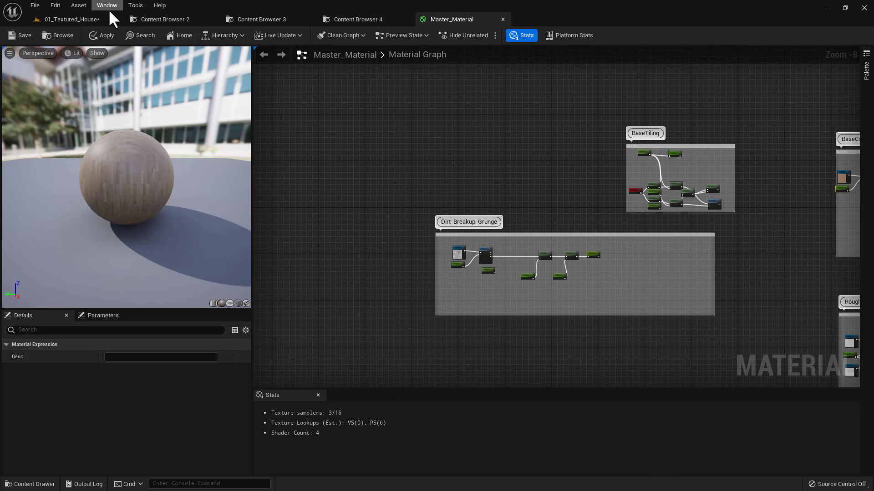
# Return to the 01_Textured_House level and select a section of the dark wooden panel wall on the ground floor.
pyautogui.click(80, 20)
pyautogui.moveTo(338, 287); pyautogui.dragTo(2, 287, button='right')
pyautogui.click(336, 294)
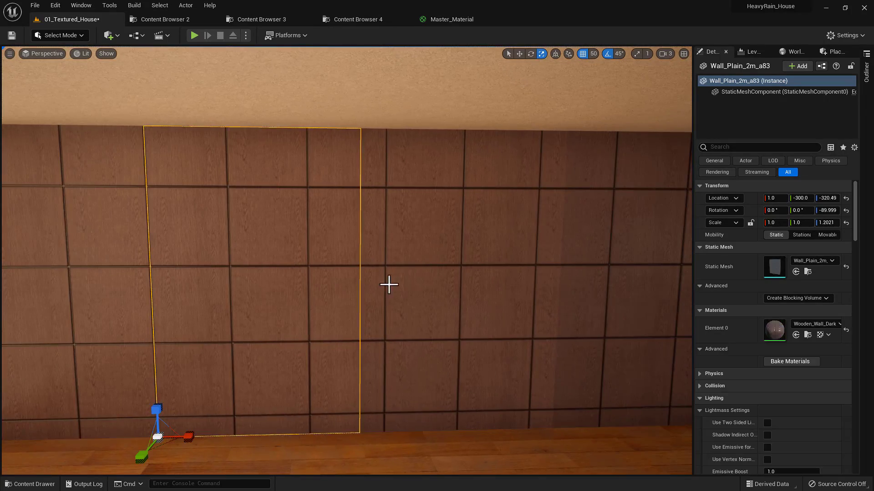
pyautogui.moveTo(471, 239); pyautogui.dragTo(364, 239, button='right')
pyautogui.moveTo(480, 257); pyautogui.dragTo(516, 291, button='right')
pyautogui.press('e')
pyautogui.moveTo(506, 255); pyautogui.dragTo(506, 318, button='right')
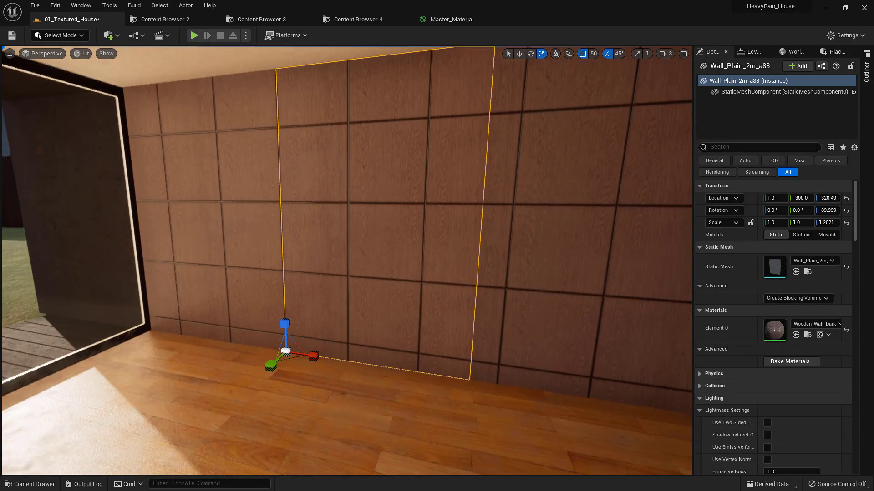
# Open the wall's Wooden_Wall_Dark material instance, review its Tint and BaseTiling parameters, and close it.
pyautogui.doubleClick(771, 333)
pyautogui.moveTo(304, 160); pyautogui.dragTo(157, 141)
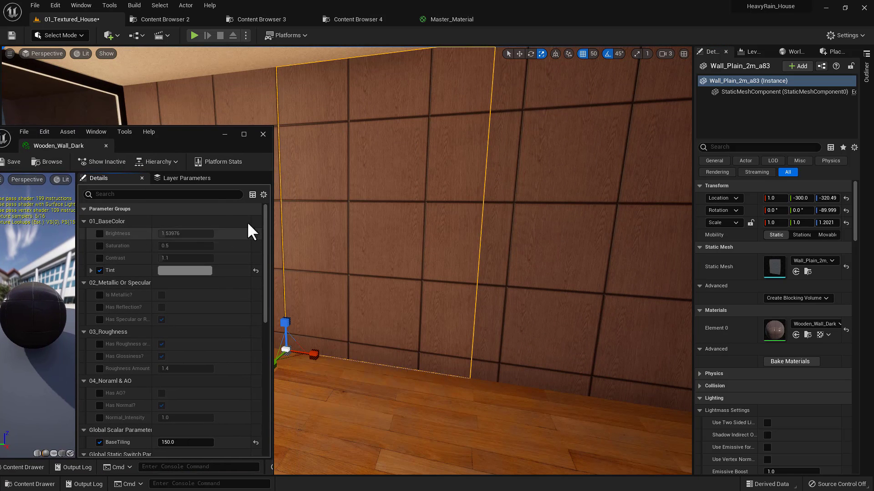
pyautogui.moveTo(203, 133); pyautogui.dragTo(204, 114)
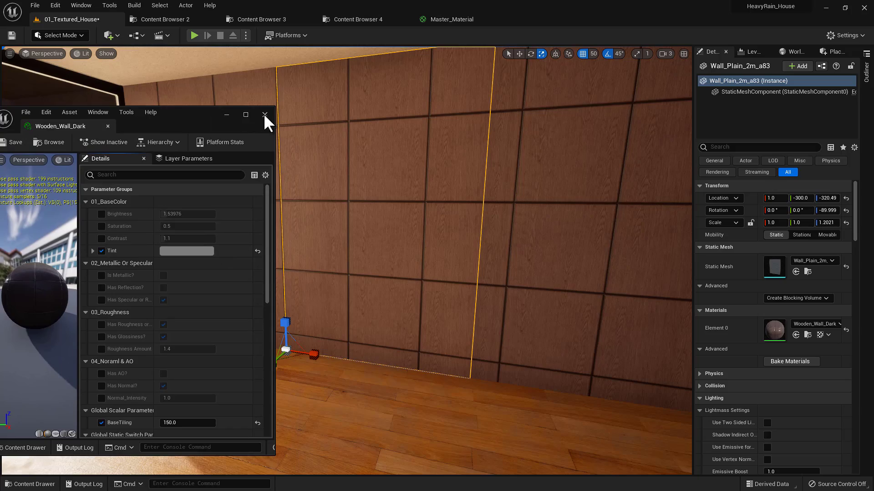
pyautogui.click(263, 113)
# Select the upper-floor balcony window group, followed by the single window frame nearest the grey side wall.
pyautogui.moveTo(273, 228); pyautogui.dragTo(569, 227, button='right')
pyautogui.moveTo(383, 254); pyautogui.dragTo(273, 259, button='right')
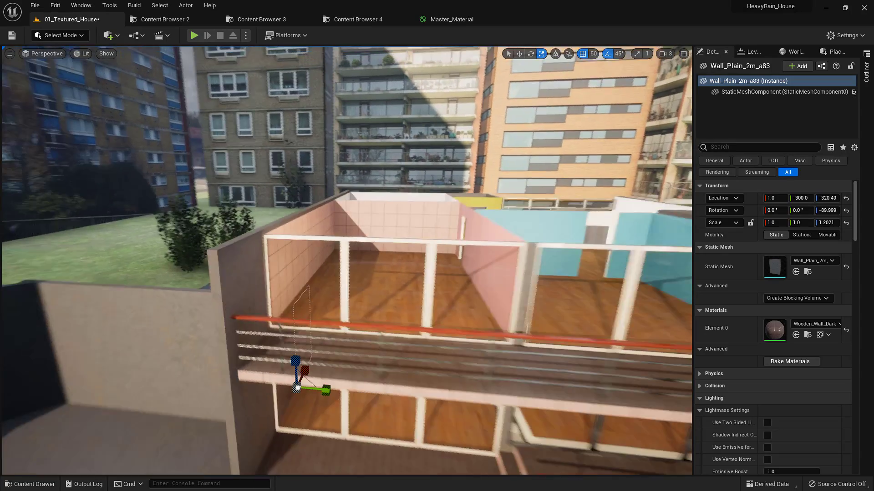
pyautogui.moveTo(345, 227); pyautogui.dragTo(360, 222, button='right')
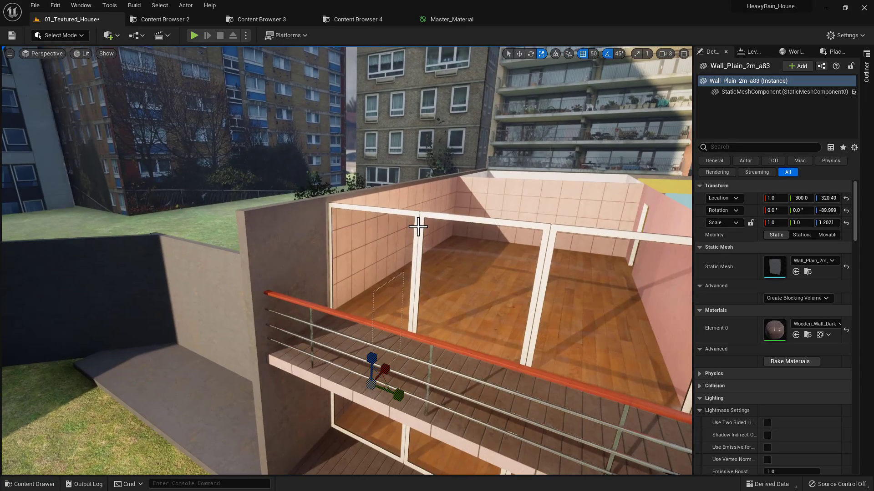
pyautogui.click(413, 257)
pyautogui.moveTo(413, 255); pyautogui.dragTo(431, 261, button='right')
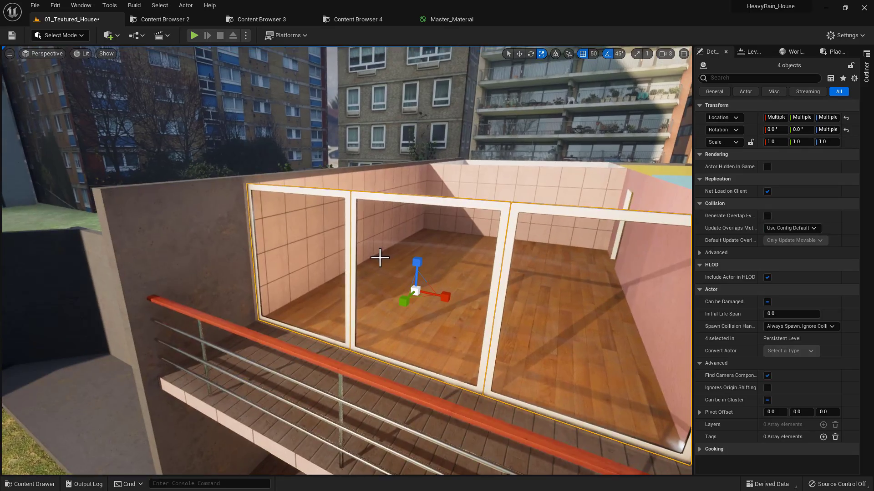
pyautogui.click(324, 315)
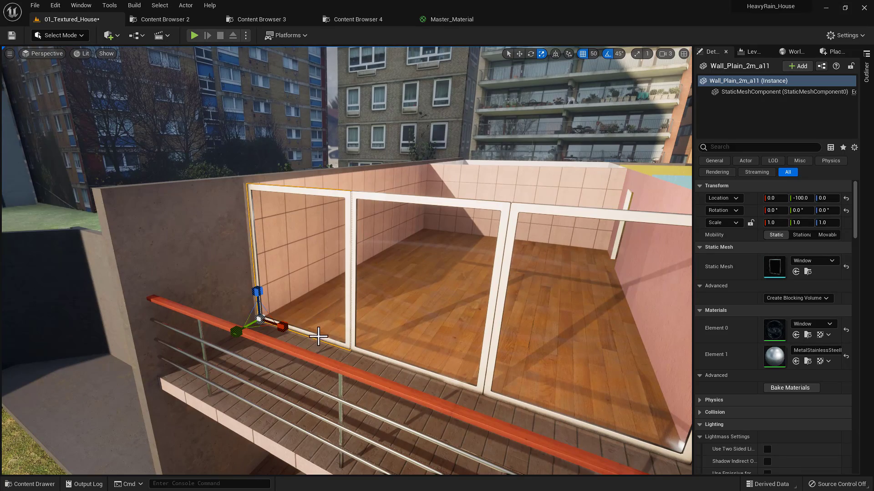
pyautogui.moveTo(318, 337); pyautogui.dragTo(326, 332, button='right')
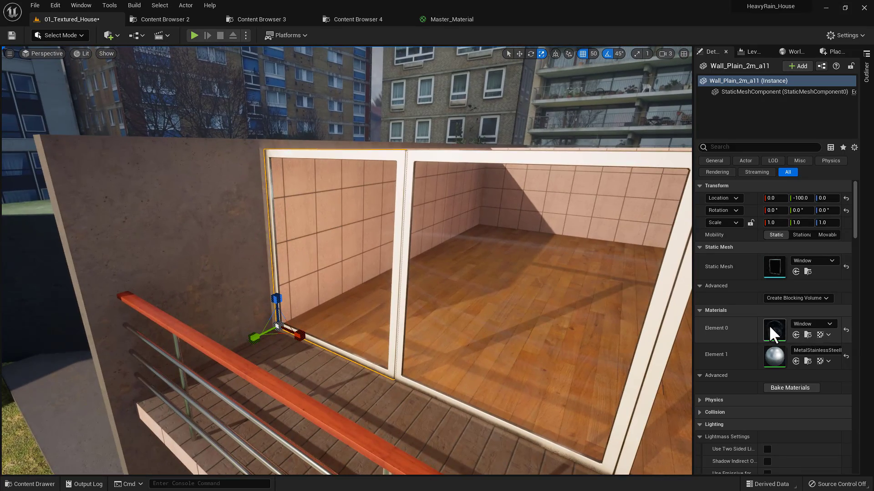
# Show the StarterContent folder in Content Browser 2 and return to the house level.
pyautogui.click(155, 19)
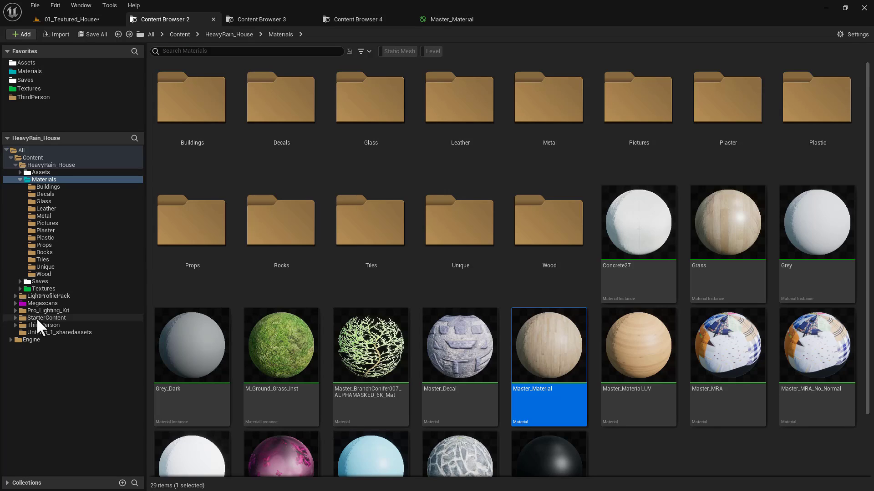
pyautogui.click(59, 317)
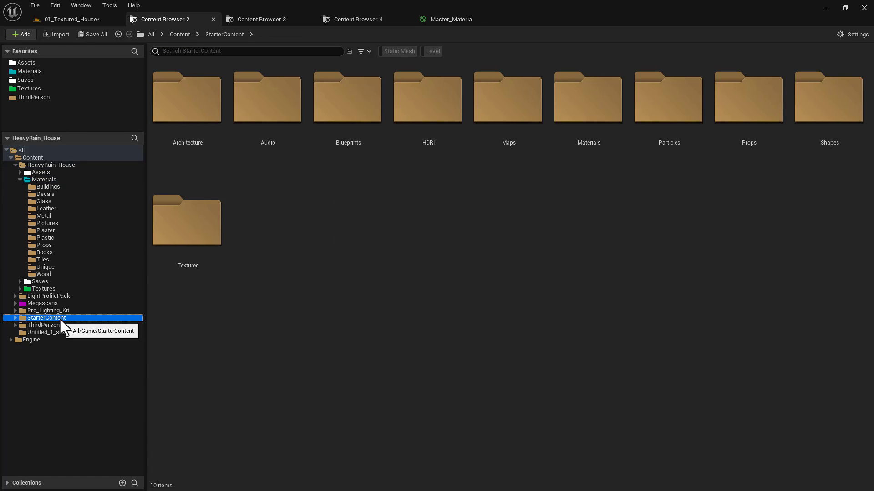
pyautogui.click(94, 20)
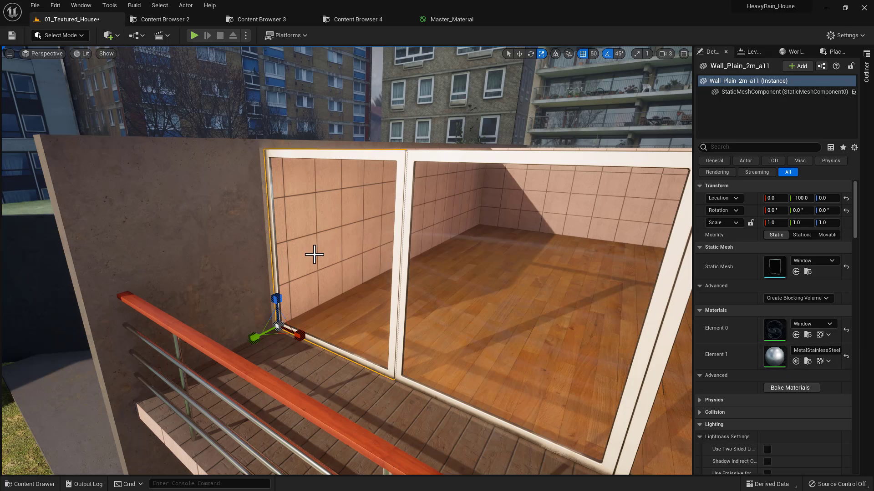
# Inspect the balcony railing's metal bars up close, revisit the StarterContent folder, and come back to the railing.
pyautogui.moveTo(134, 233); pyautogui.dragTo(135, 233, button='right')
pyautogui.press('w')
pyautogui.press('s')
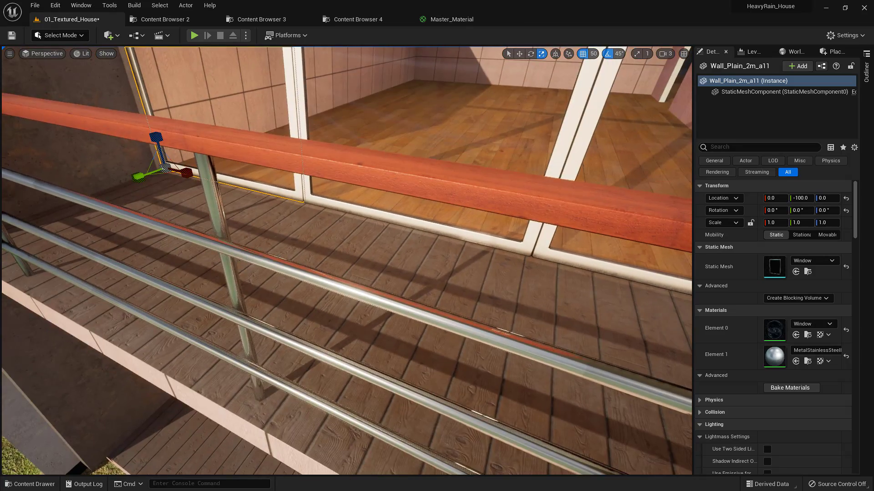
pyautogui.moveTo(255, 259); pyautogui.dragTo(256, 260, button='right')
pyautogui.click(171, 20)
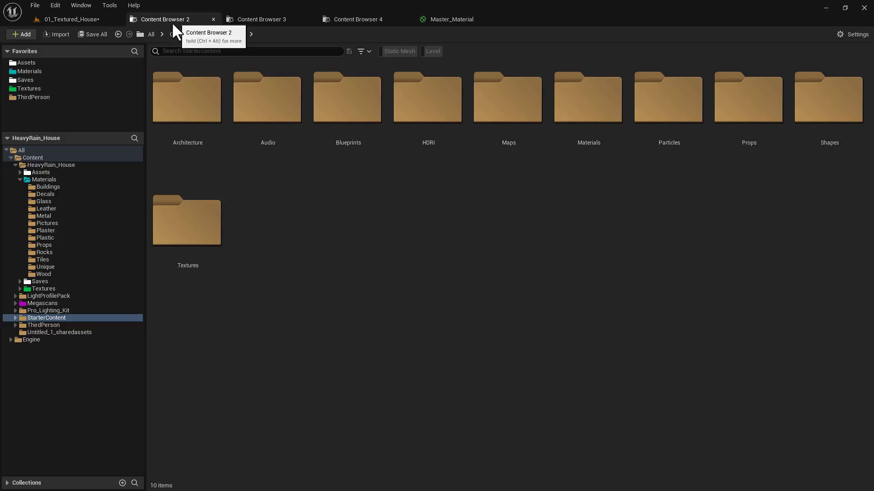
pyautogui.click(75, 19)
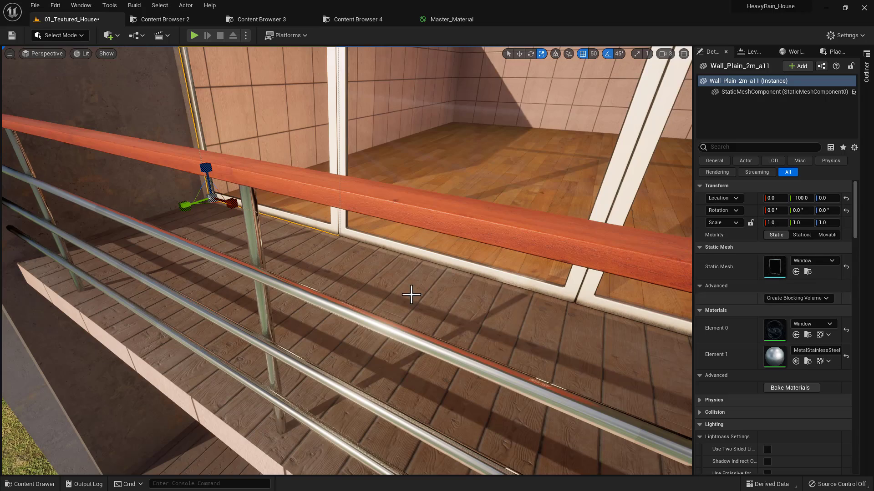
# Select the ground-floor wooden deck block in front of the windows.
pyautogui.moveTo(411, 295); pyautogui.dragTo(379, 309, button='right')
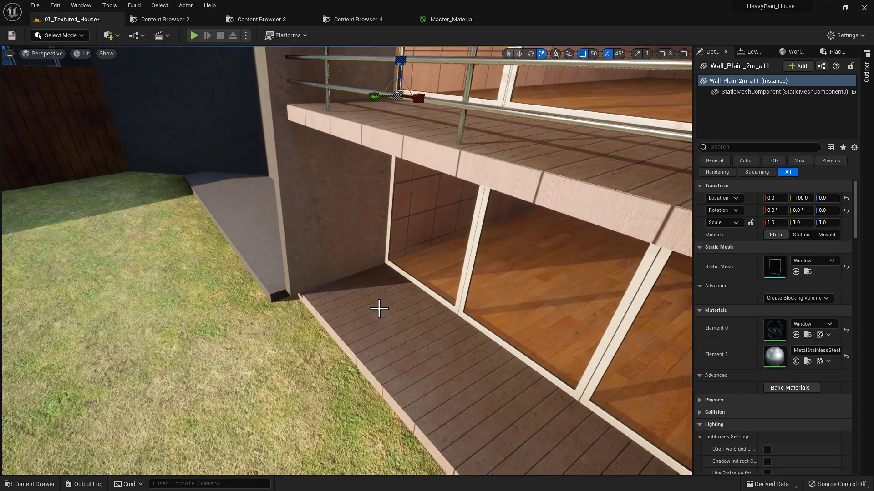
pyautogui.click(410, 304)
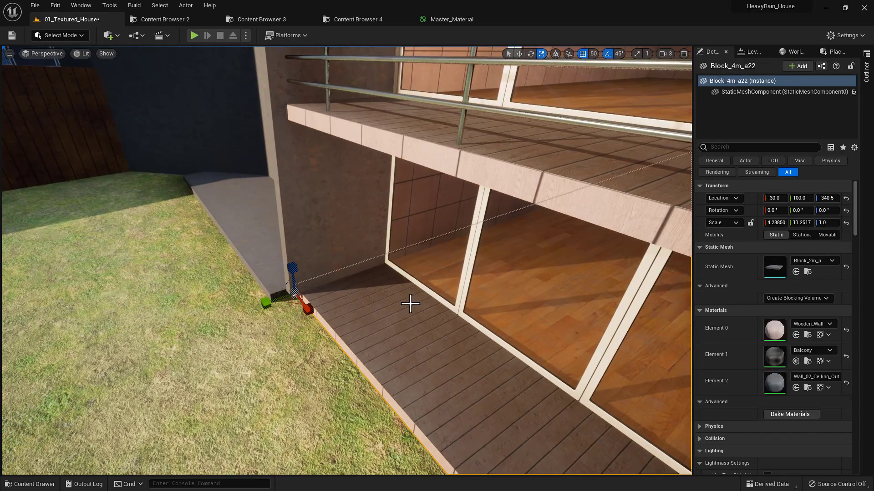
# Open the deck's Block_2m_a mesh in its own editor and move that window aside to keep the house in view.
pyautogui.doubleClick(777, 267)
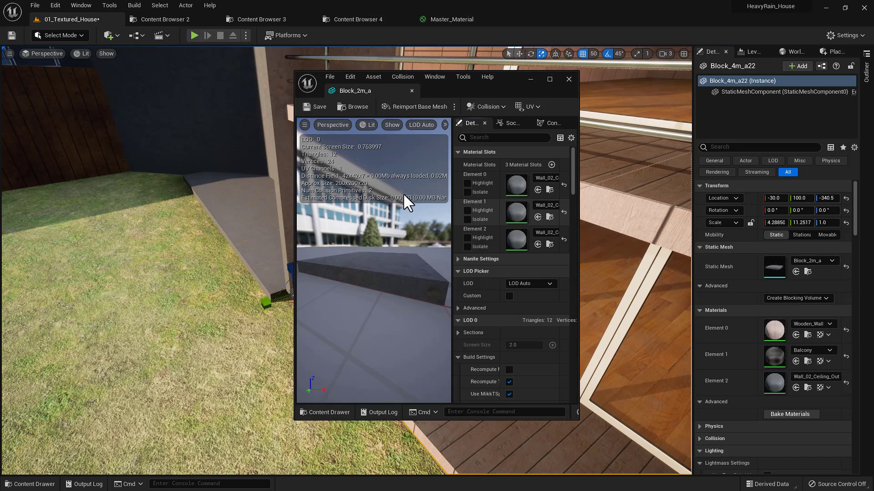
pyautogui.moveTo(475, 84); pyautogui.dragTo(313, 87)
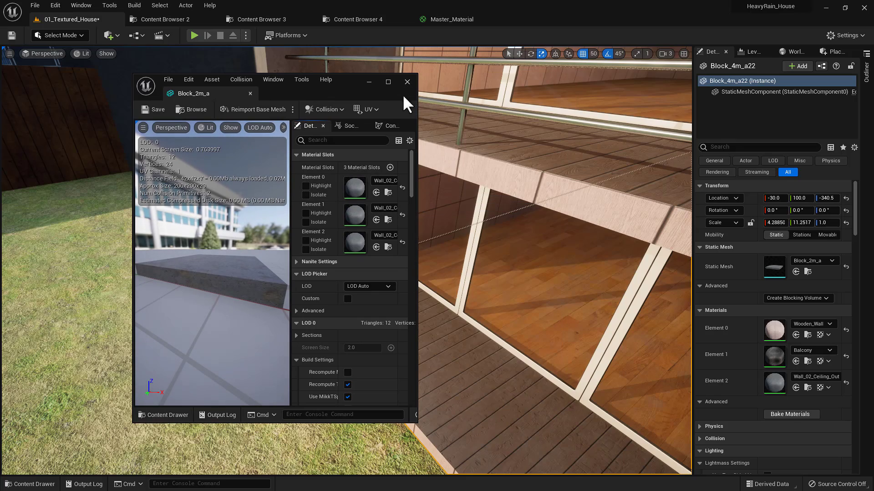
pyautogui.moveTo(360, 91); pyautogui.dragTo(155, 150)
pyautogui.moveTo(263, 176); pyautogui.dragTo(359, 161, button='right')
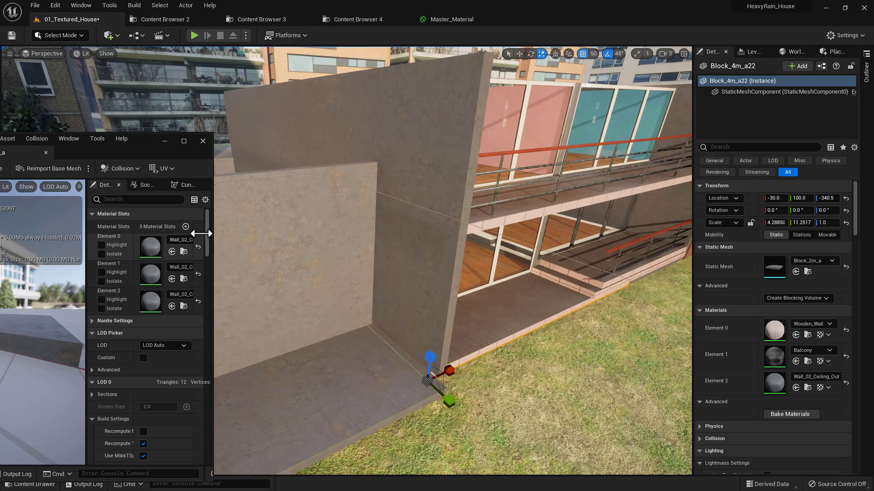
pyautogui.moveTo(214, 233)
pyautogui.mouseDown(button='right')
pyautogui.moveTo(223, 231)
pyautogui.moveTo(214, 232)
pyautogui.mouseUp(button='right')
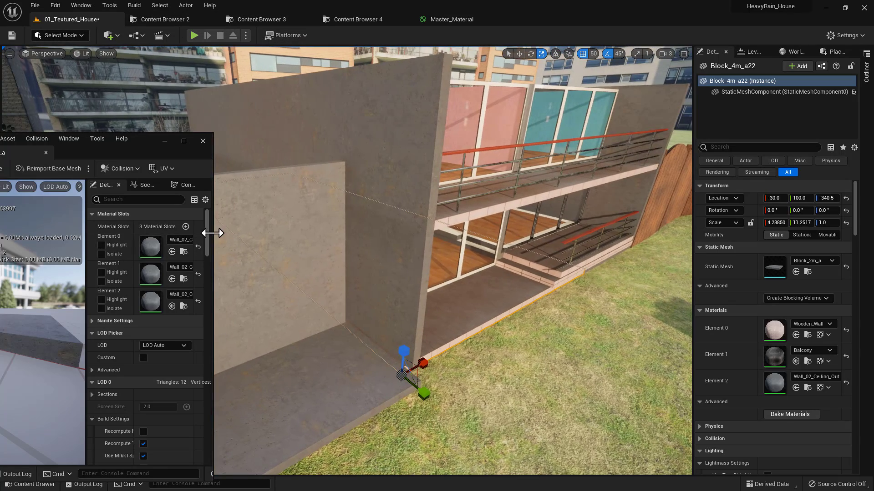
pyautogui.moveTo(213, 233); pyautogui.dragTo(293, 243)
pyautogui.moveTo(221, 151); pyautogui.dragTo(248, 316)
# Assign the Grey material from the Materials folder to all three material slots of the Block_2m_a mesh.
pyautogui.click(209, 16)
pyautogui.click(49, 72)
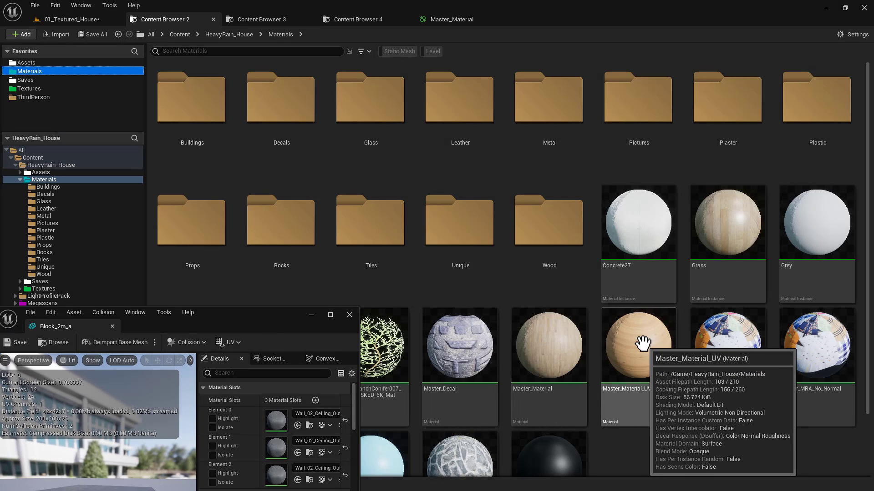
pyautogui.click(794, 241)
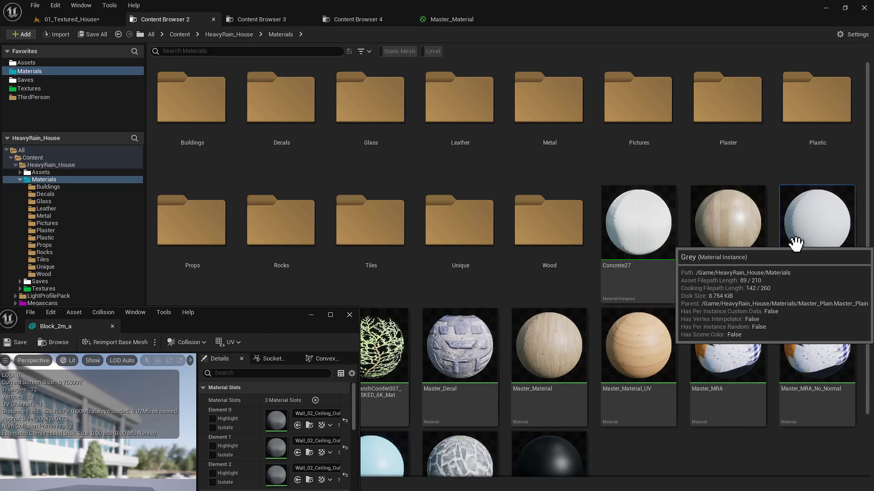
pyautogui.click(297, 425)
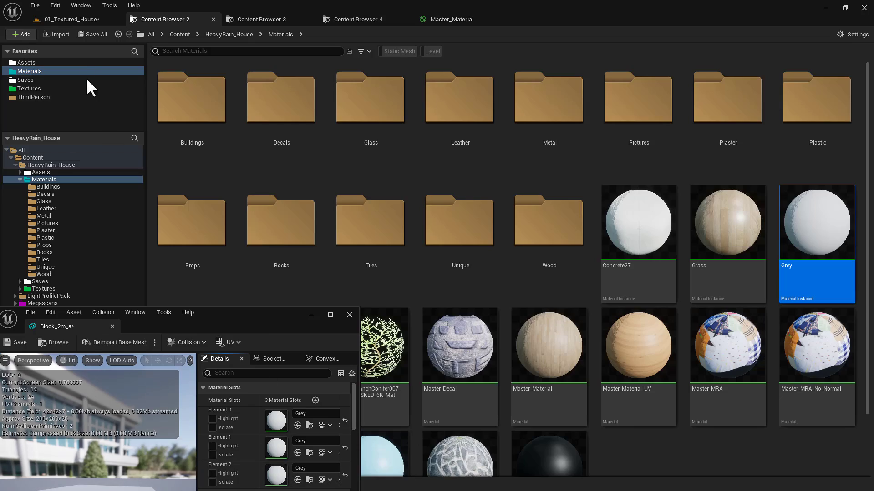
# Return to the house level and examine how the mesh's Grey material affects the walls, roof slabs and deck.
pyautogui.click(79, 20)
pyautogui.moveTo(316, 196); pyautogui.dragTo(346, 202, button='right')
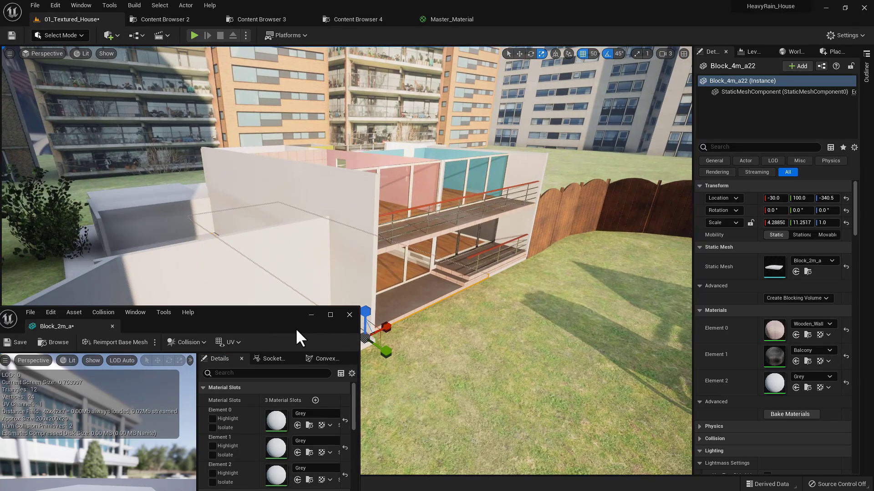
pyautogui.moveTo(287, 320); pyautogui.dragTo(327, 300)
pyautogui.moveTo(346, 246); pyautogui.dragTo(300, 246, button='right')
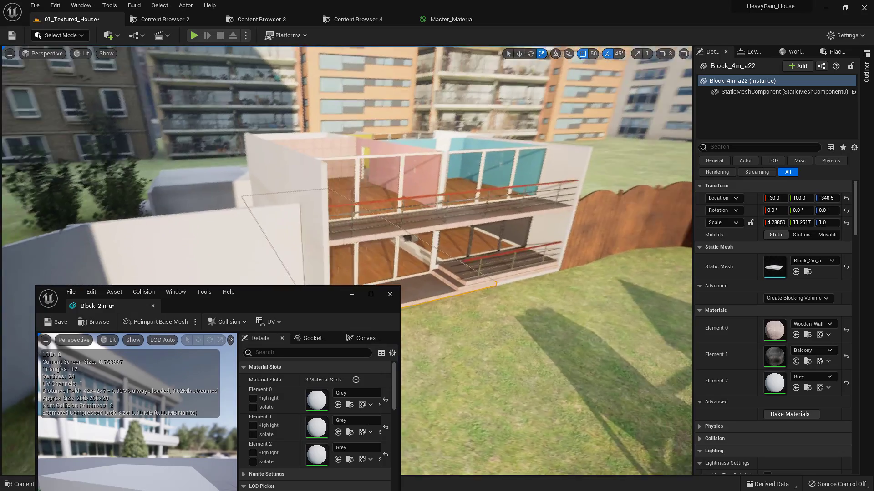
pyautogui.moveTo(519, 200); pyautogui.dragTo(467, 213, button='right')
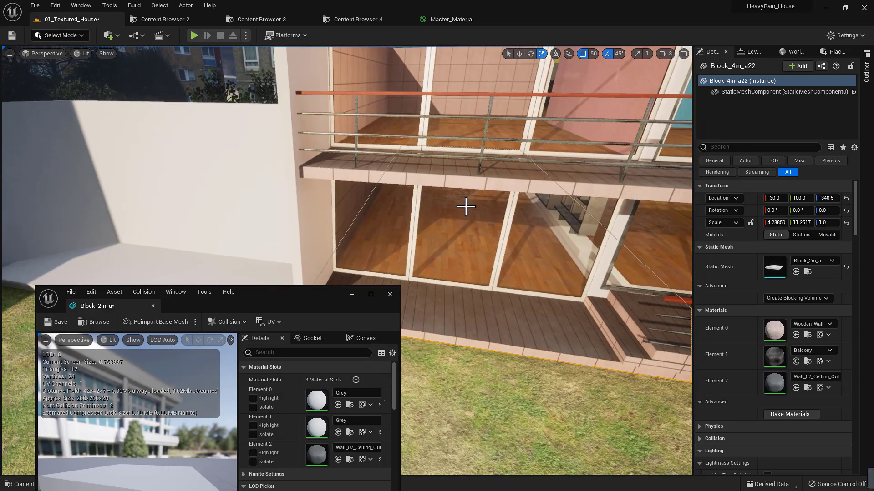
# Undo the Grey material assignments on Block_2m_a and look over the ground-floor wooden deck.
pyautogui.hotkey('ctrl', 'z')
pyautogui.hotkey('ctrl', 'z')
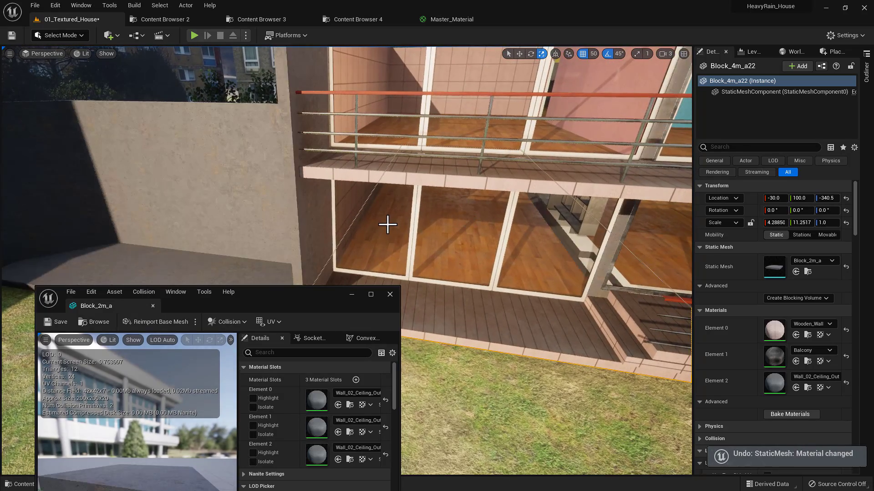
pyautogui.moveTo(418, 281); pyautogui.dragTo(437, 273, button='right')
pyautogui.moveTo(279, 314); pyautogui.dragTo(279, 314, button='right')
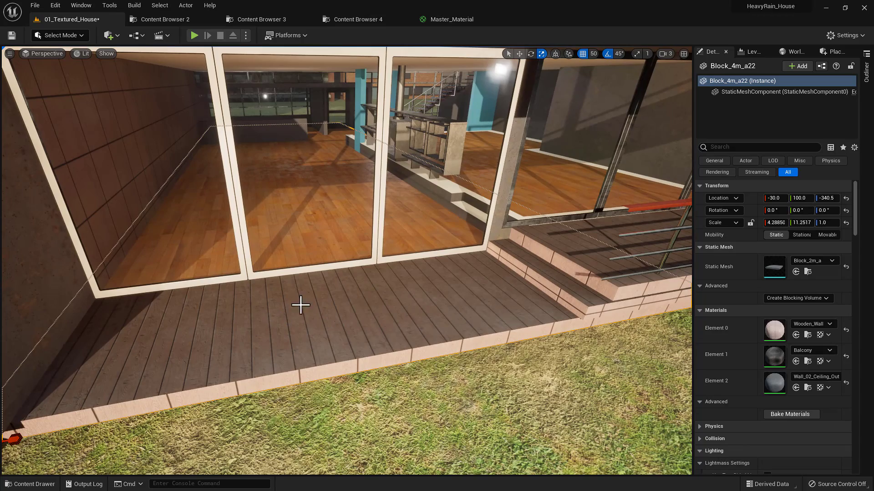
pyautogui.moveTo(315, 316); pyautogui.dragTo(295, 305, button='right')
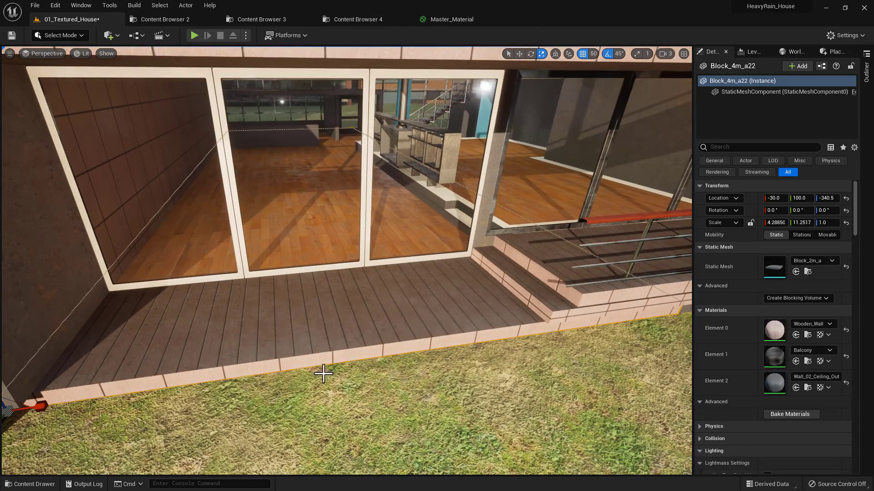
pyautogui.moveTo(305, 359); pyautogui.dragTo(305, 358, button='right')
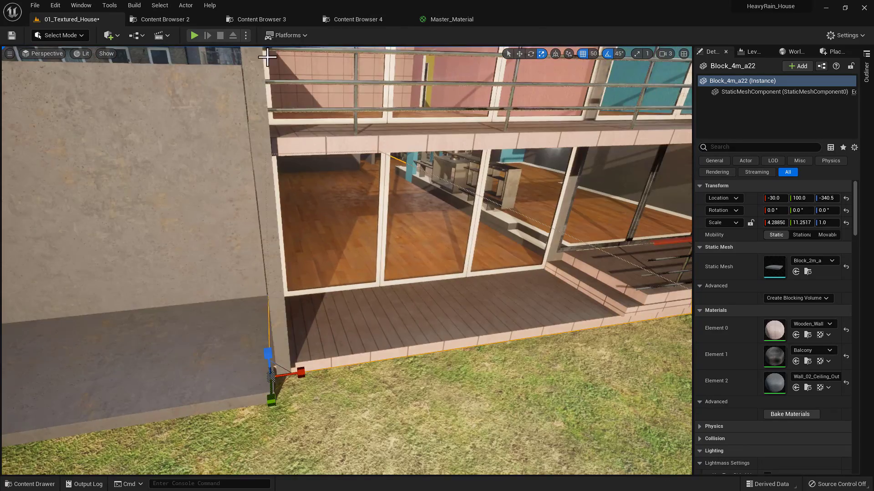
# Try the M_Ground_Grass_Inst material on the ground-floor wooden deck block.
pyautogui.click(165, 21)
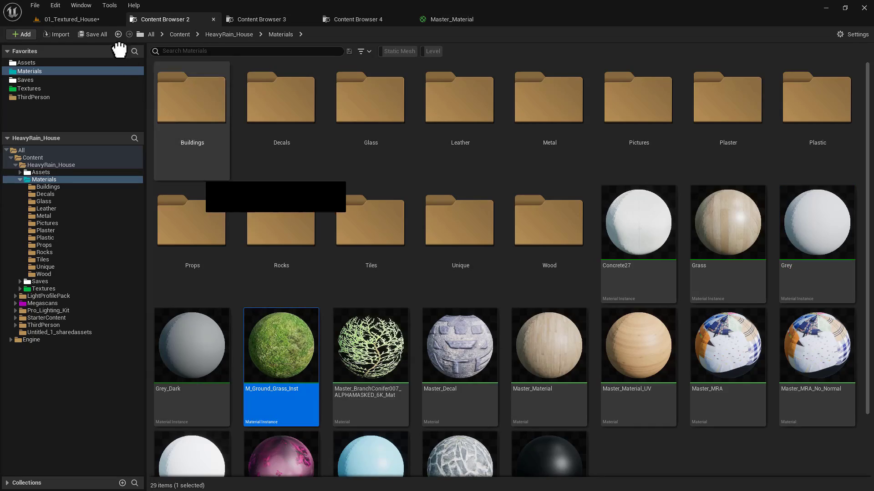
pyautogui.moveTo(90, 17); pyautogui.dragTo(362, 277)
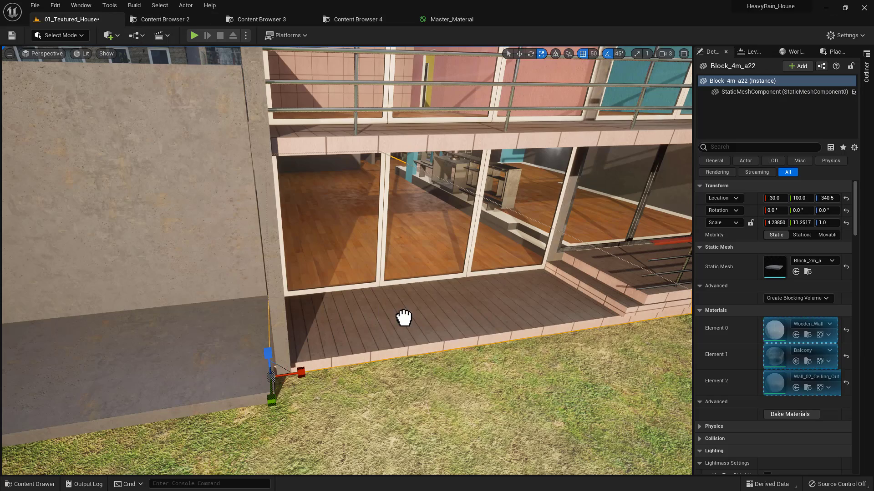
pyautogui.moveTo(403, 318); pyautogui.dragTo(413, 324)
# Deselect the deck block and view the house from the side with the stairwell windows and flat roofs.
pyautogui.moveTo(413, 324); pyautogui.dragTo(355, 208, button='right')
pyautogui.press('w')
pyautogui.press('s')
pyautogui.press('w')
pyautogui.press('s')
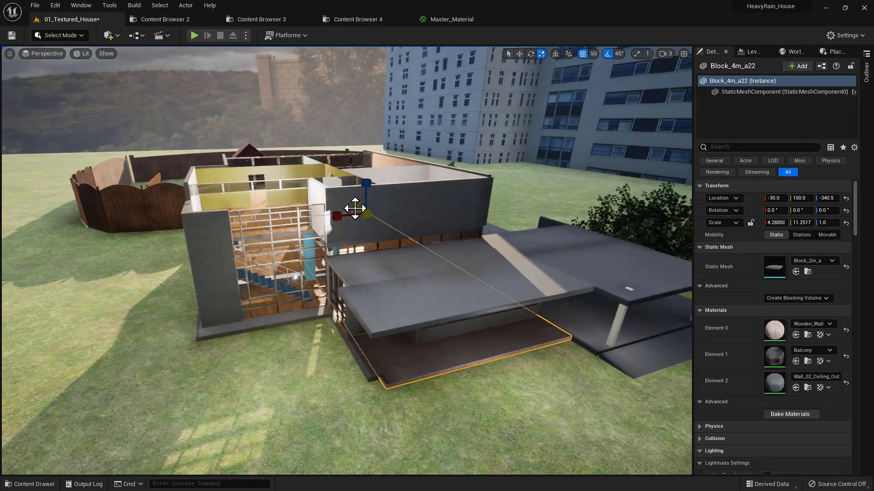
pyautogui.press('Escape')
pyautogui.moveTo(337, 177); pyautogui.dragTo(364, 155, button='right')
pyautogui.press('a')
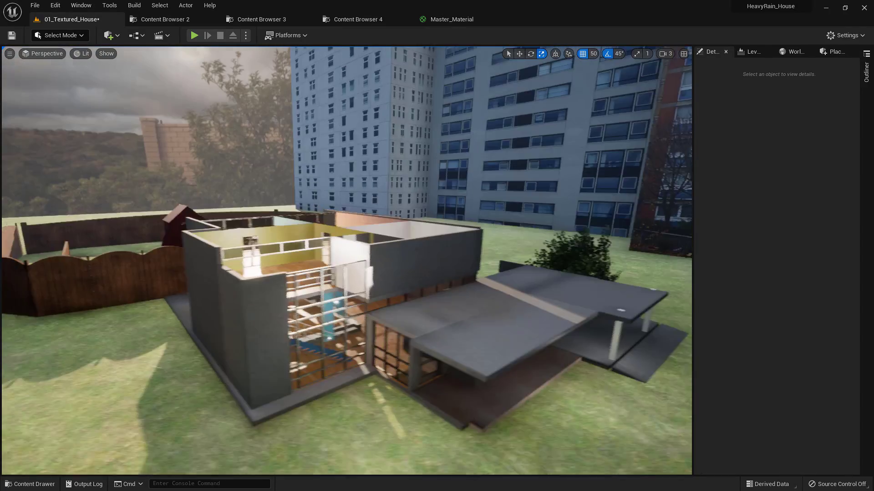
pyautogui.moveTo(325, 212); pyautogui.dragTo(297, 166, button='right')
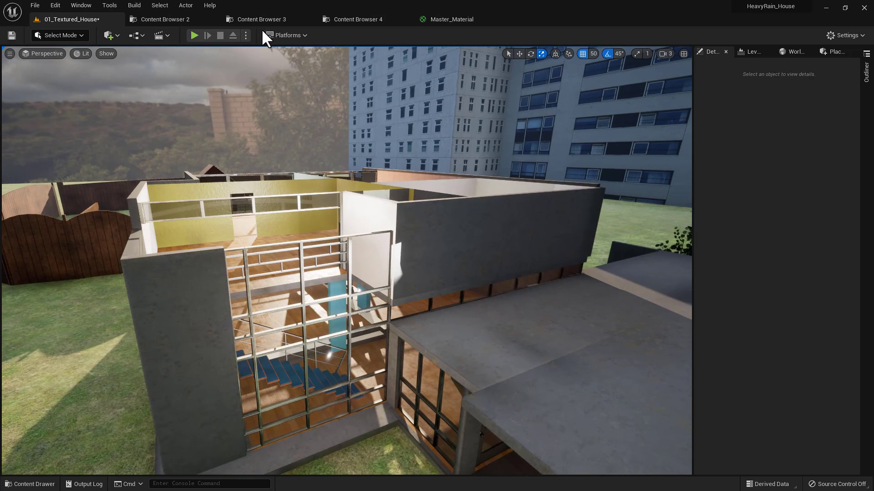
# Open Master_Material from the Materials folder and survey its graph from BaseTiling to Metallic Or Specular and AO.
pyautogui.click(162, 18)
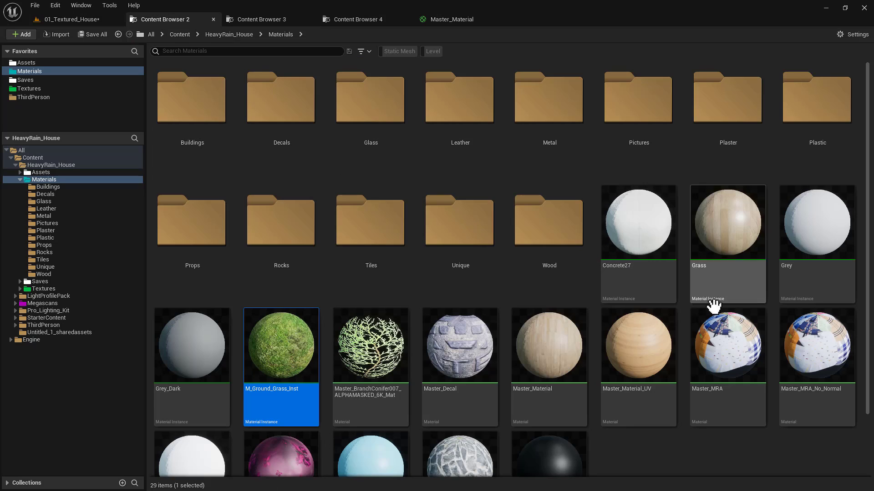
pyautogui.doubleClick(548, 337)
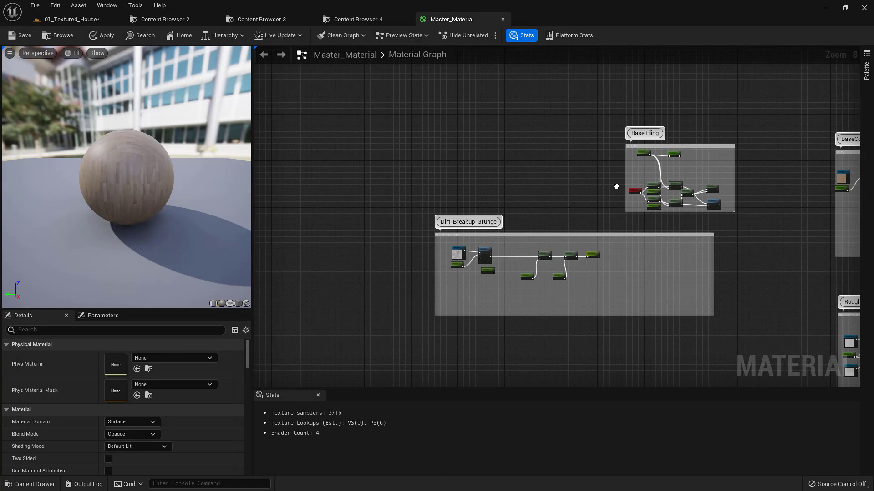
pyautogui.moveTo(616, 187); pyautogui.dragTo(372, 160, button='right')
pyautogui.moveTo(600, 217); pyautogui.dragTo(383, 191, button='right')
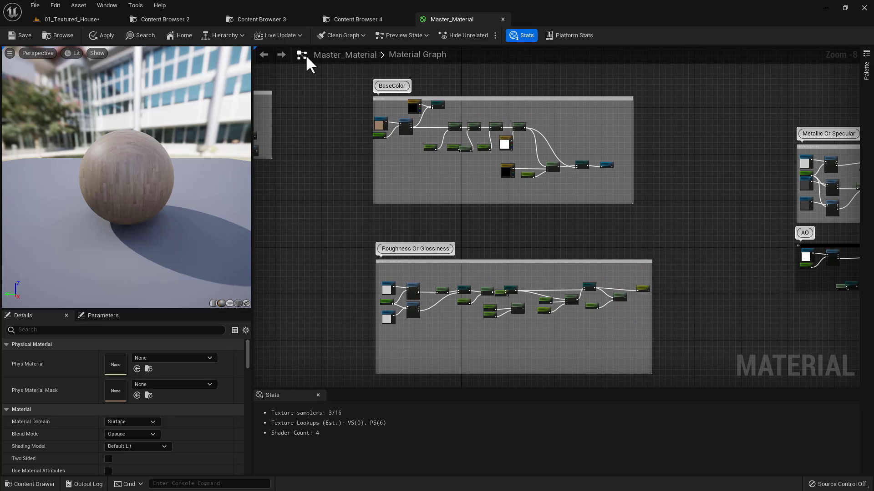
pyautogui.moveTo(768, 193); pyautogui.dragTo(596, 194, button='right')
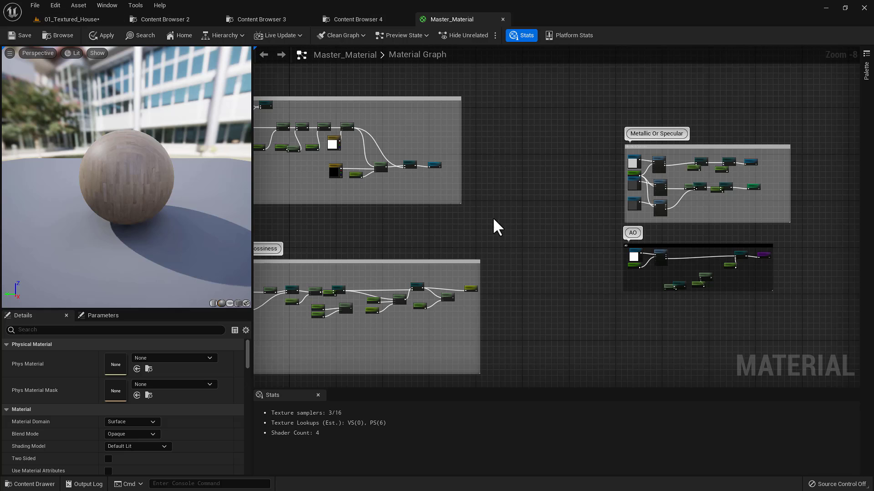
# Examine the Dirt_Breakup_Grunge node group up close, from its texture and tiling to the brightness and contrast parameters.
pyautogui.moveTo(497, 226); pyautogui.dragTo(616, 238, button='right')
pyautogui.scroll(3, 268, 144)
pyautogui.moveTo(394, 152); pyautogui.dragTo(650, 205, button='right')
pyautogui.moveTo(388, 200); pyautogui.dragTo(606, 193, button='right')
pyautogui.moveTo(288, 279); pyautogui.dragTo(566, 253, button='right')
pyautogui.scroll(2, 540, 218)
pyautogui.moveTo(298, 244); pyautogui.dragTo(408, 227, button='right')
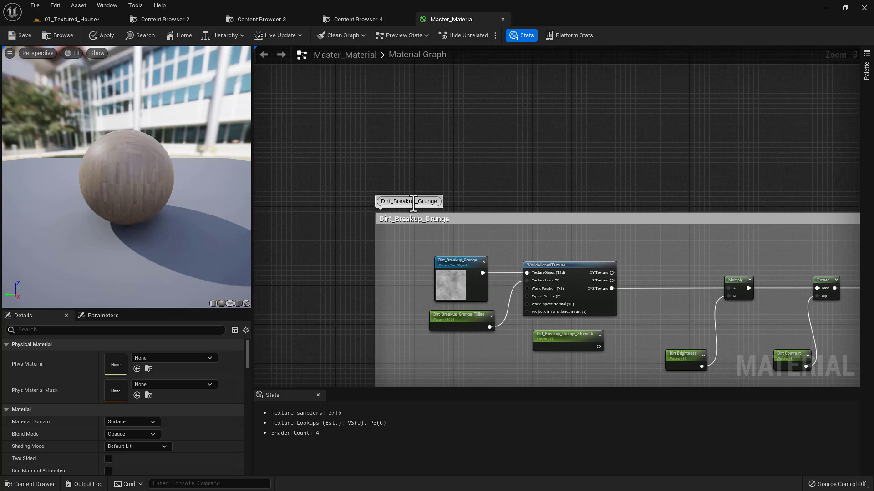
pyautogui.moveTo(499, 197); pyautogui.dragTo(378, 123, button='right')
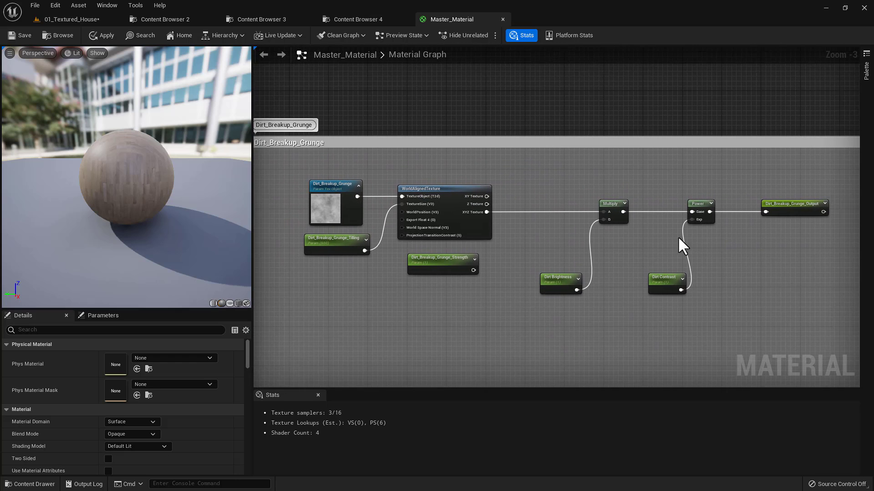
pyautogui.moveTo(679, 237); pyautogui.dragTo(660, 232, button='right')
pyautogui.moveTo(584, 228); pyautogui.dragTo(565, 202, button='right')
# Look across the BaseTiling, BaseColor, Roughness Or Glossiness, Metallic Or Specular and AO groups of the material graph.
pyautogui.scroll(-2, 591, 204)
pyautogui.moveTo(667, 212); pyautogui.dragTo(581, 216, button='right')
pyautogui.moveTo(631, 241); pyautogui.dragTo(550, 244, button='right')
pyautogui.scroll(-3, 550, 244)
pyautogui.moveTo(674, 236); pyautogui.dragTo(456, 216, button='right')
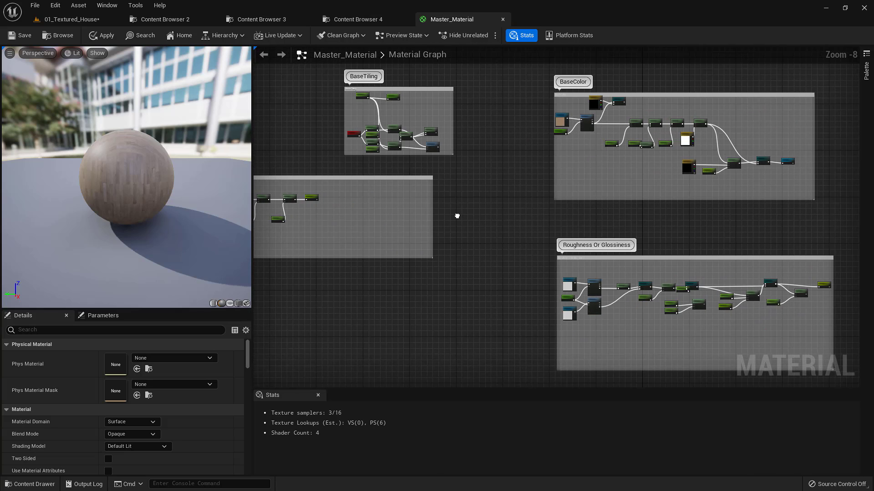
pyautogui.moveTo(771, 228); pyautogui.dragTo(337, 234, button='right')
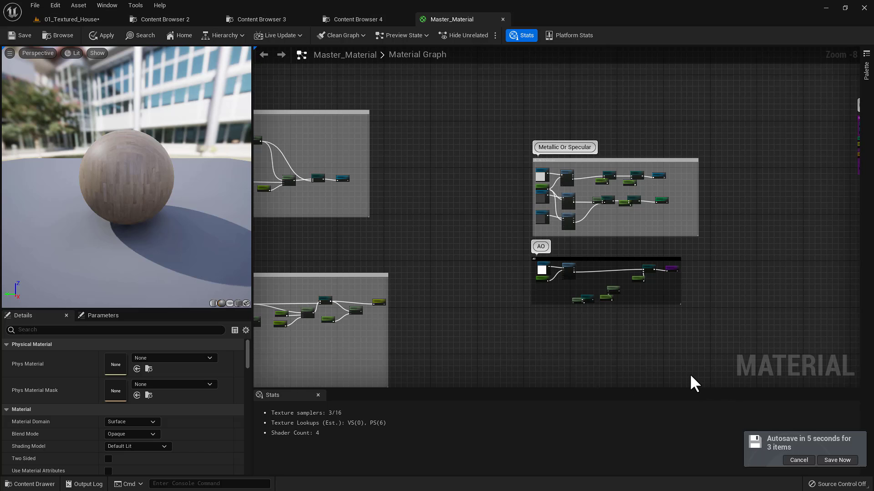
# View the house's upper-floor rooms and outer walls from above, followed by the Materials folder in Content Browser 2.
pyautogui.click(85, 20)
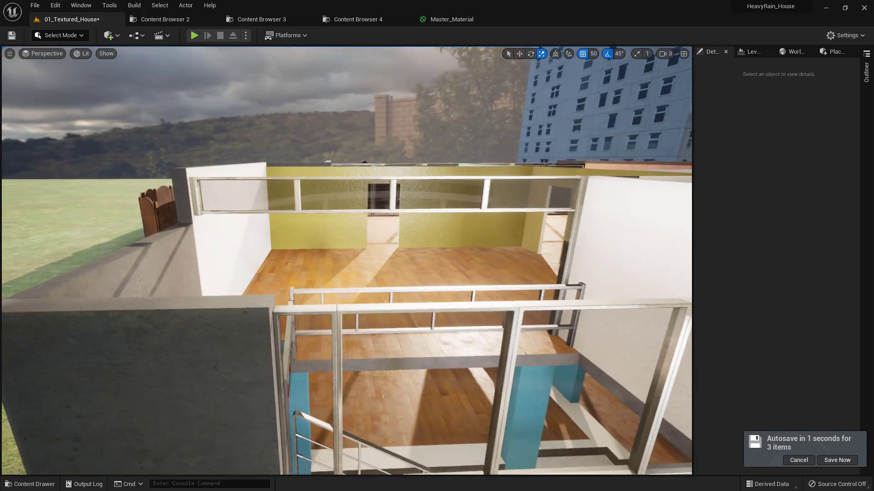
pyautogui.press('w')
pyautogui.moveTo(347, 260); pyautogui.dragTo(347, 241, button='right')
pyautogui.moveTo(358, 272); pyautogui.dragTo(428, 294, button='right')
pyautogui.press('s')
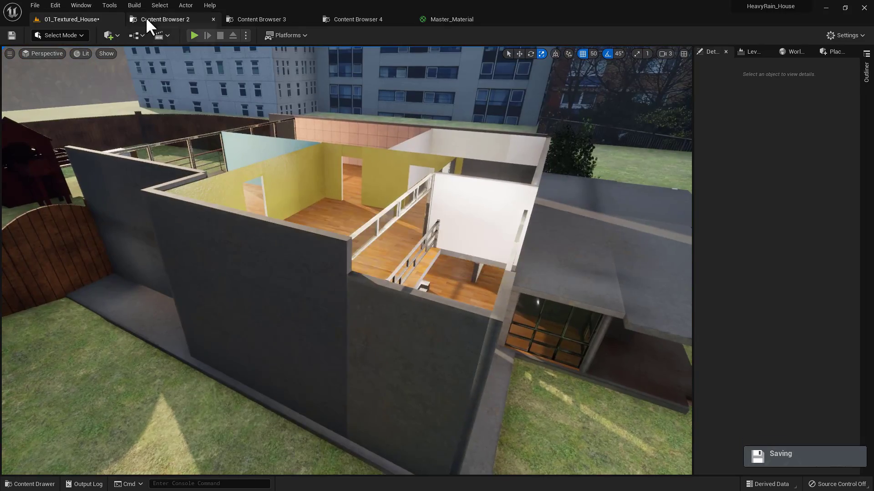
pyautogui.click(146, 19)
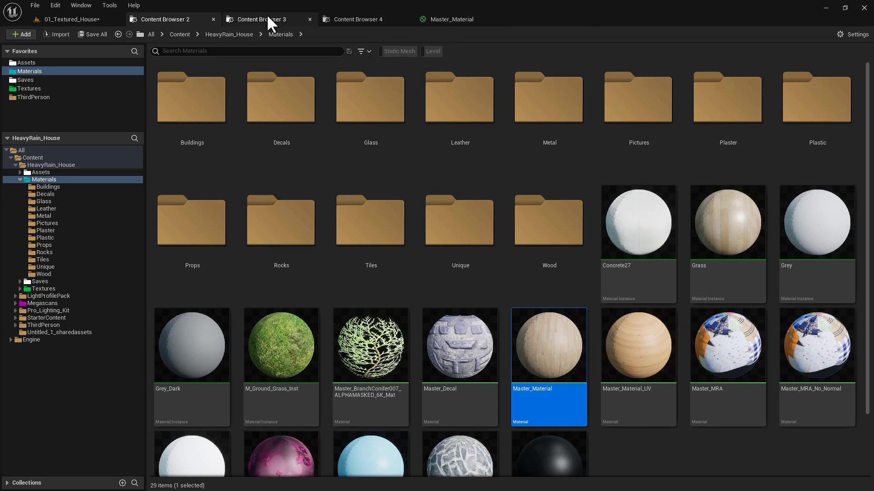
# Return to the house level and move in close over the upper-floor rooms.
pyautogui.click(90, 19)
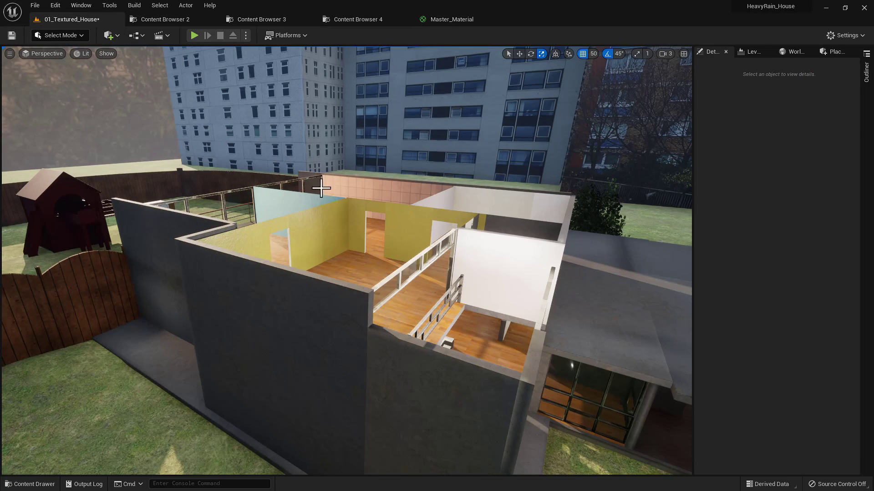
pyautogui.moveTo(321, 188); pyautogui.dragTo(330, 237, button='right')
pyautogui.press('w')
pyautogui.press('w')
pyautogui.press('w')
pyautogui.moveTo(373, 303); pyautogui.dragTo(418, 308, button='right')
pyautogui.press('w')
# Show the Textures folder in Content Browser 3 and point out its Fabric and Tiles subfolders.
pyautogui.click(234, 22)
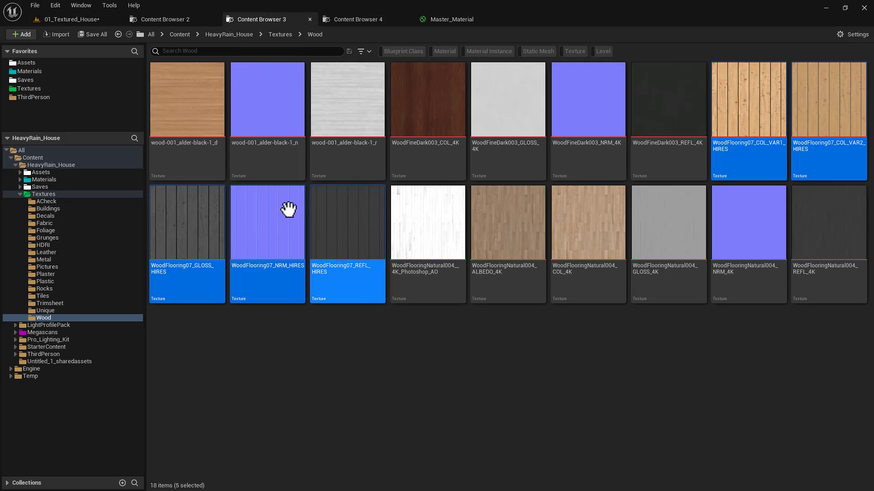
pyautogui.hotkey('alt', 'Left')
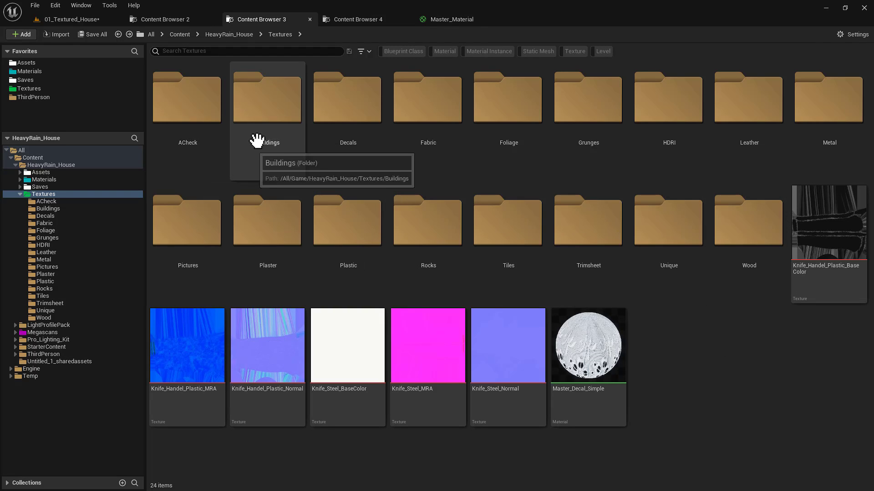
pyautogui.click(357, 136)
pyautogui.click(426, 133)
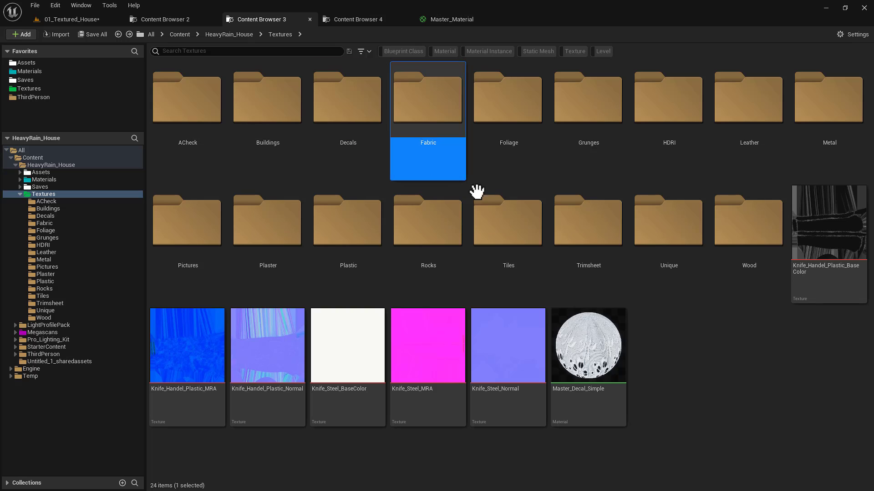
pyautogui.click(507, 238)
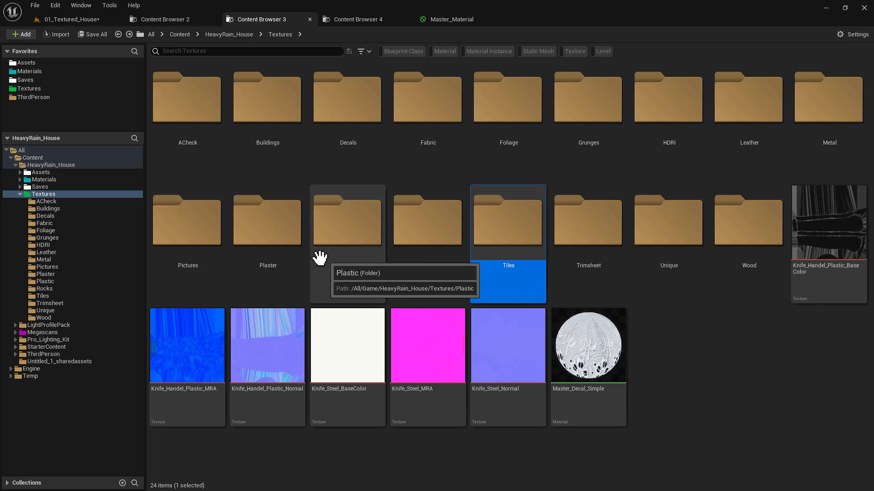
# Point out the Metal subfolder in Textures and go up to the Content folder.
pyautogui.click(729, 266)
pyautogui.click(835, 134)
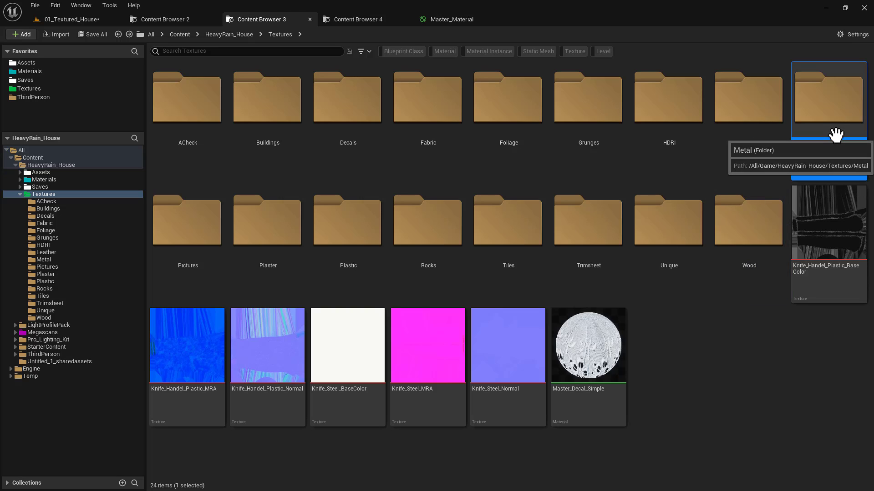
pyautogui.doubleClick(835, 134)
pyautogui.hotkey('alt', 'Left')
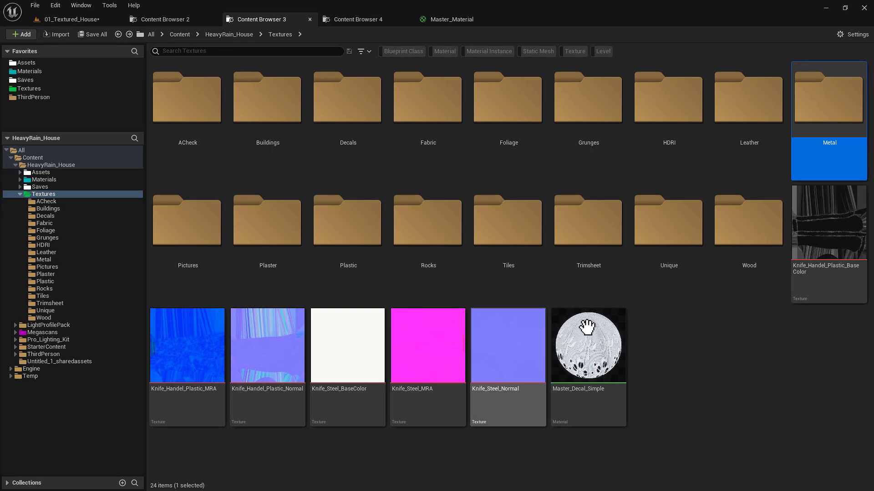
pyautogui.hotkey('alt', 'Left')
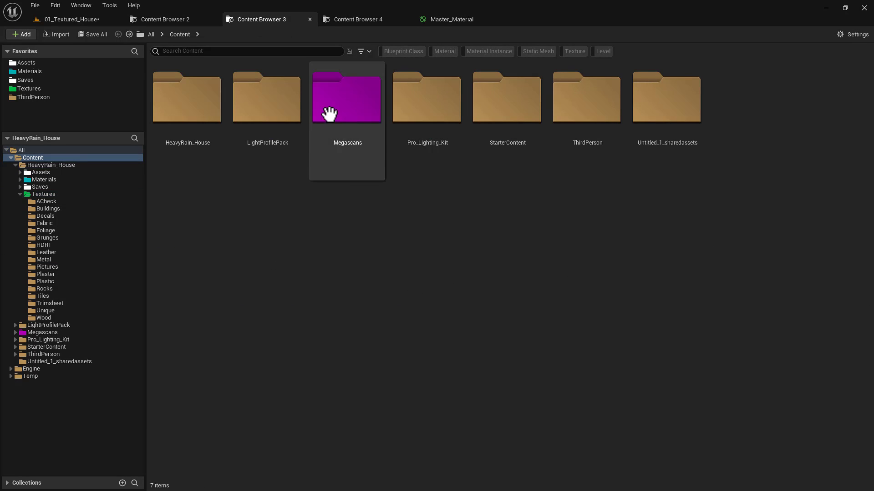
# Show the Materials folder in Content Browser 2, down to its master materials.
pyautogui.hotkey('alt', 'Left')
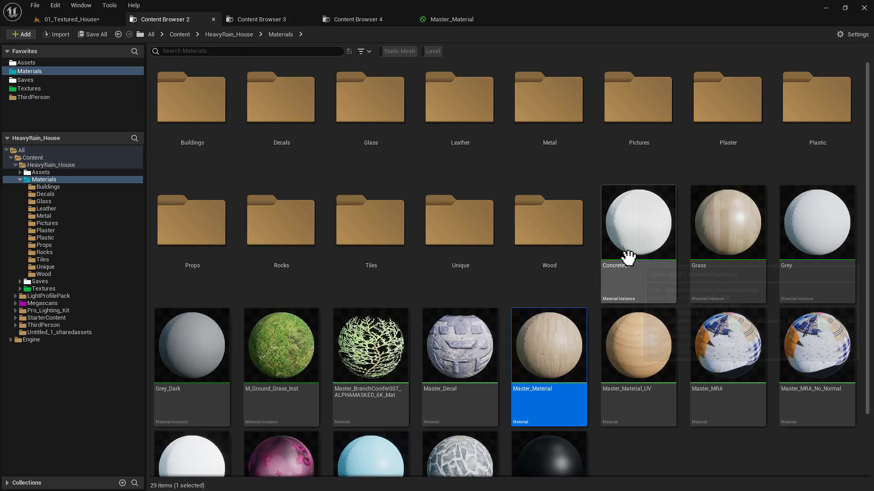
pyautogui.scroll(-1, 624, 253)
pyautogui.click(583, 332)
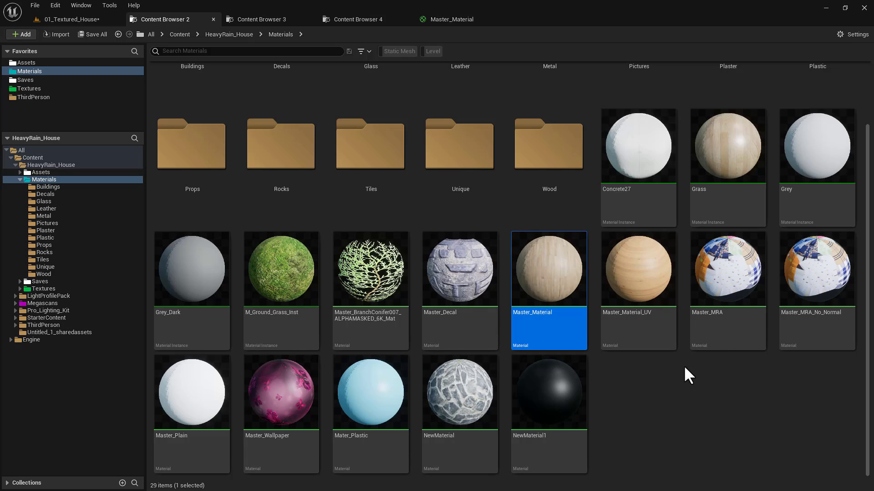
pyautogui.click(683, 374)
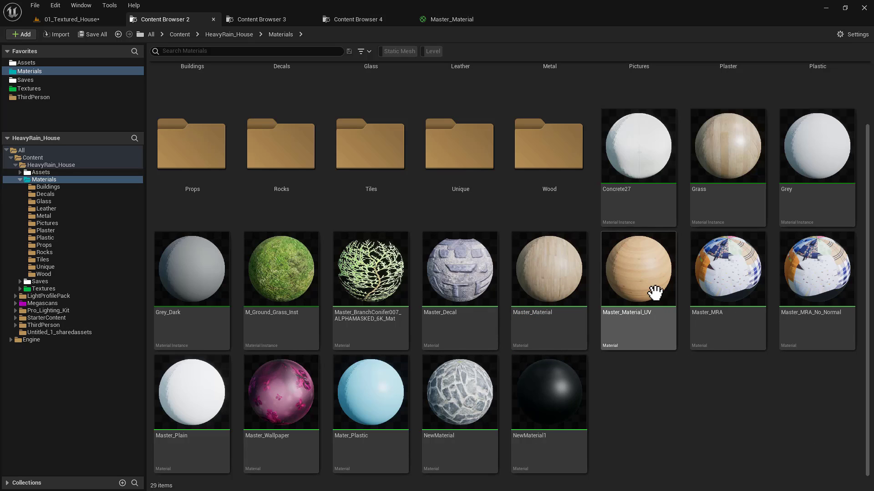
# Open Master_Material_UV and look across its graph from the Output group to the Metallic Or Specular group.
pyautogui.doubleClick(611, 299)
pyautogui.doubleClick(255, 307)
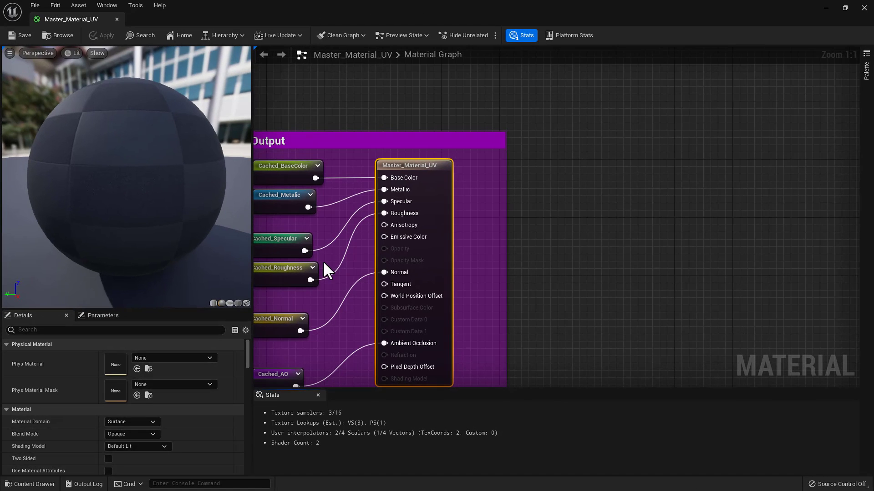
pyautogui.moveTo(684, 243); pyautogui.dragTo(695, 243, button='right')
pyautogui.scroll(-2, 571, 208)
pyautogui.moveTo(499, 195); pyautogui.dragTo(777, 192, button='right')
pyautogui.moveTo(439, 195); pyautogui.dragTo(737, 207, button='right')
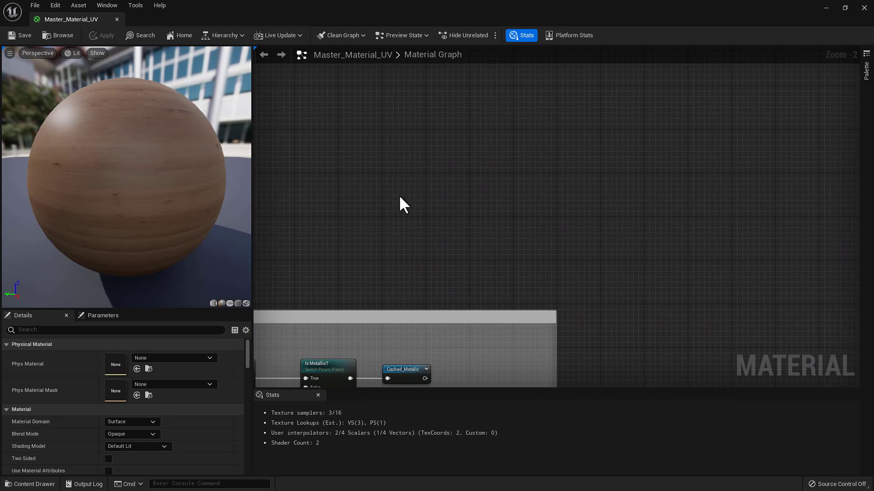
pyautogui.scroll(-1, 390, 249)
pyautogui.moveTo(389, 249); pyautogui.dragTo(522, 217, button='right')
pyautogui.scroll(1, 455, 233)
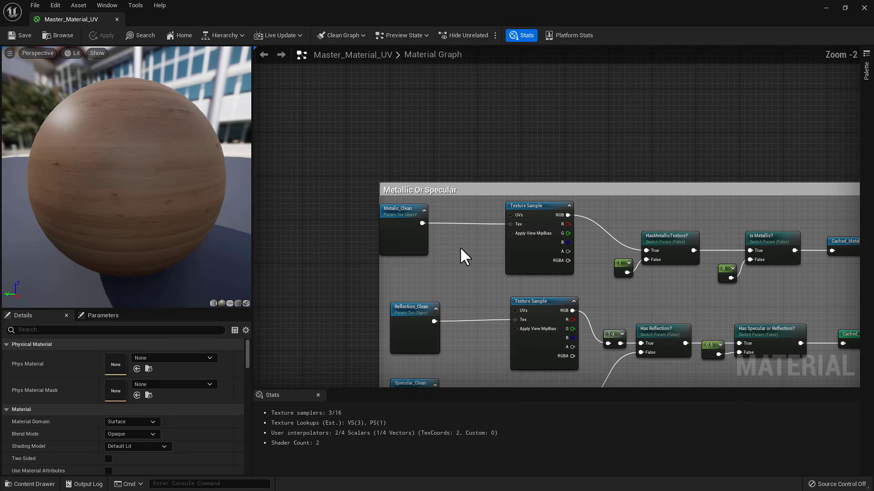
# Examine the texture samples and switch parameters in the Metallic Or Specular group, including the Metalic_Clean input.
pyautogui.moveTo(460, 247); pyautogui.dragTo(438, 229, button='right')
pyautogui.moveTo(566, 253); pyautogui.dragTo(516, 248, button='right')
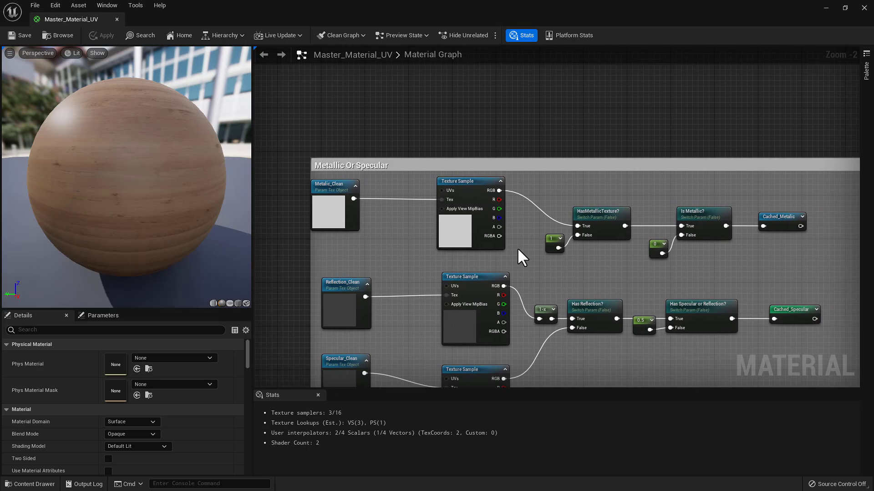
pyautogui.scroll(-2, 462, 245)
pyautogui.scroll(3, 417, 248)
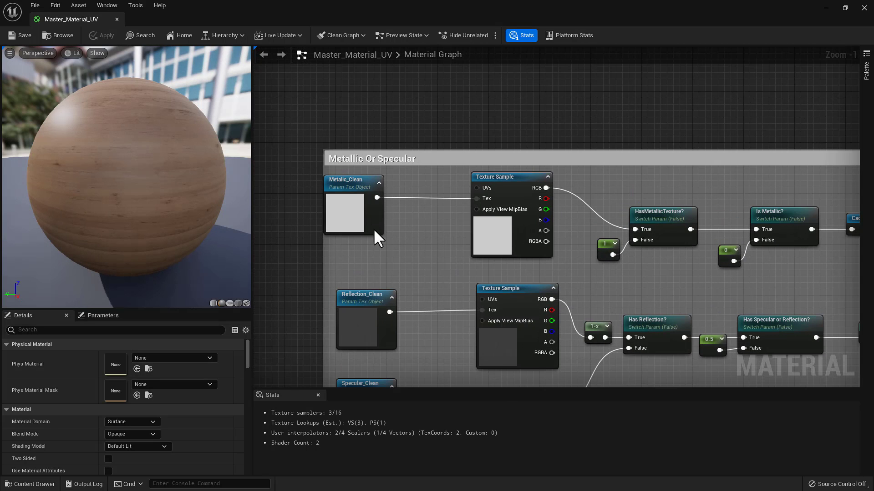
pyautogui.scroll(-6, 536, 128)
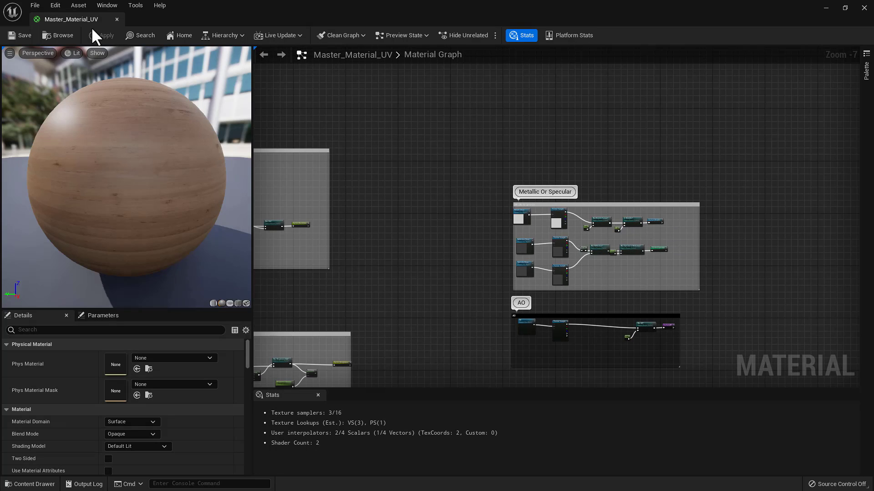
# Close Master_Material_UV and return to the house level to view the balcony side.
pyautogui.click(116, 20)
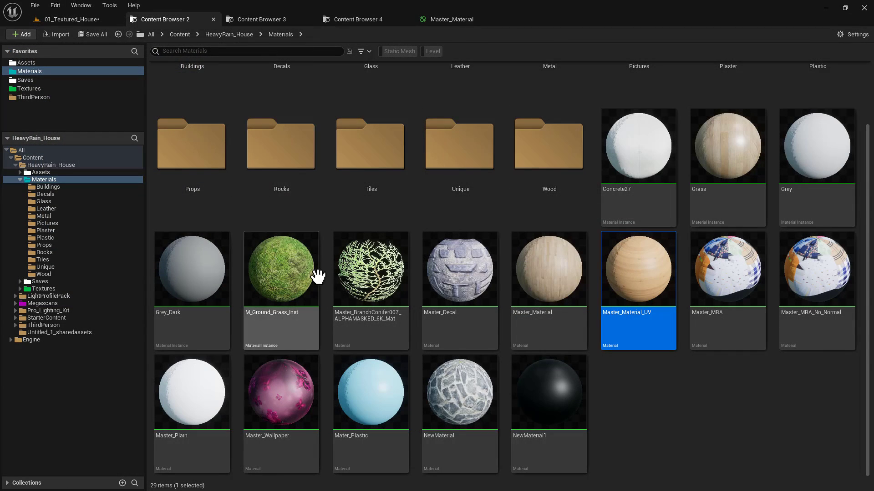
pyautogui.click(74, 20)
pyautogui.moveTo(334, 313); pyautogui.dragTo(346, 278, button='right')
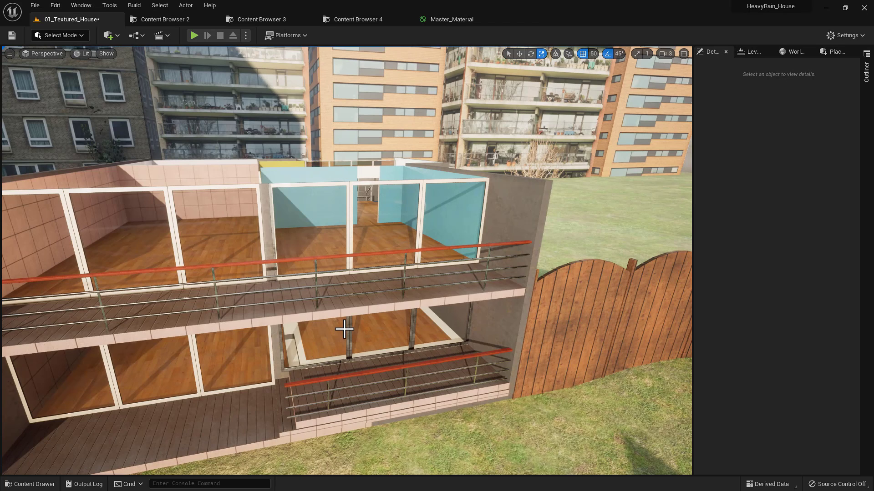
# Switch to Autodesk Maya and view the floor block's top, side and bottom faces with their separate material colours.
pyautogui.hotkey('alt', 'Tab')
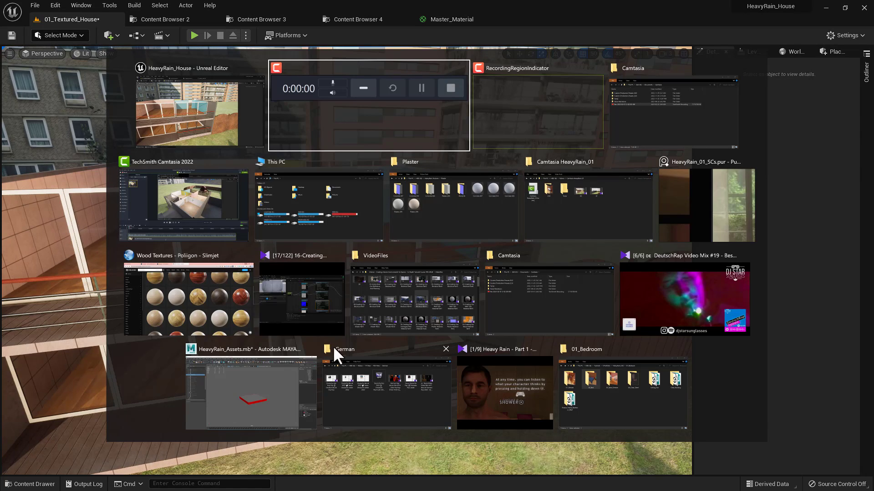
pyautogui.click(310, 364)
pyautogui.scroll(5, 433, 281)
pyautogui.click(367, 175)
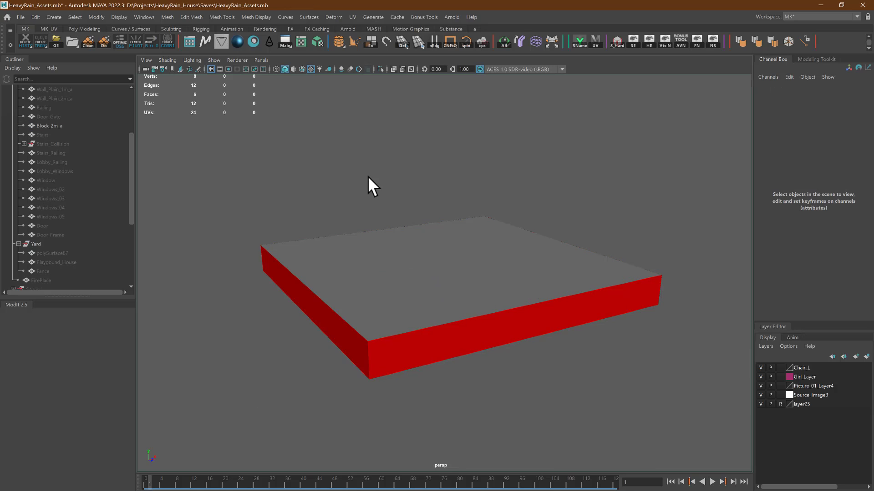
pyautogui.keyDown('alt'); pyautogui.moveTo(412, 339); pyautogui.dragTo(437, 343); pyautogui.keyUp('alt')
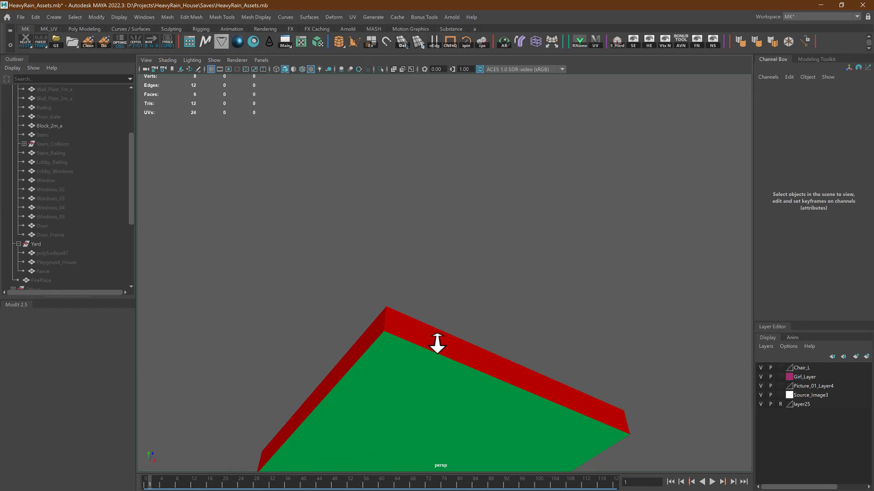
pyautogui.keyDown('alt'); pyautogui.moveTo(436, 343); pyautogui.dragTo(446, 232, button='middle'); pyautogui.keyUp('alt')
pyautogui.keyDown('alt'); pyautogui.moveTo(424, 252); pyautogui.dragTo(414, 238); pyautogui.keyUp('alt')
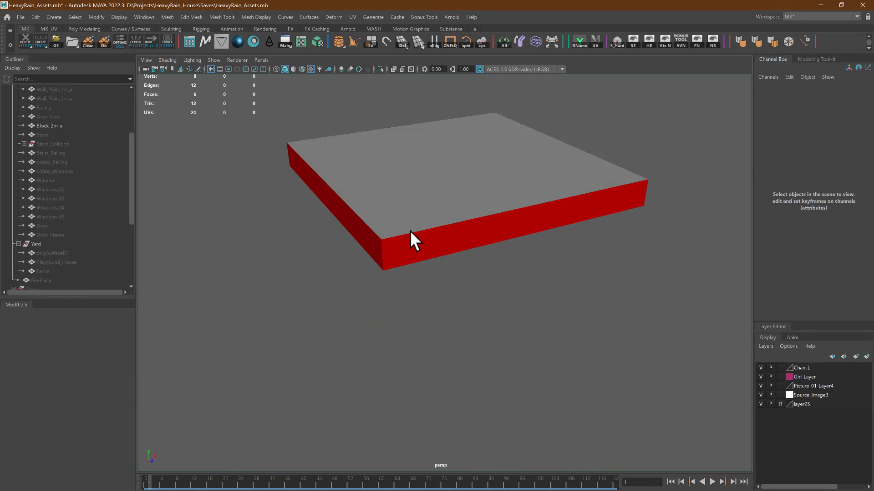
# Select Block_2m_a and inspect its grey top, red sides and green underside from above and below.
pyautogui.click(429, 248)
pyautogui.keyDown('alt'); pyautogui.moveTo(430, 247); pyautogui.dragTo(452, 279, button='middle'); pyautogui.keyUp('alt')
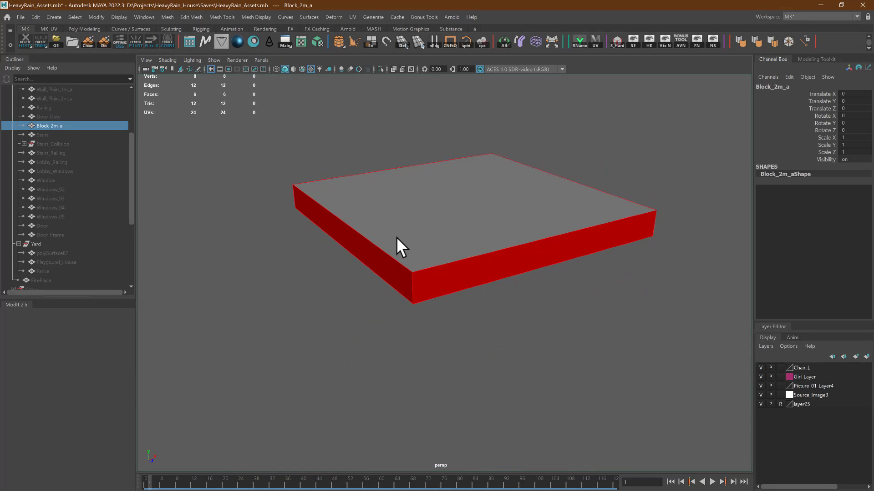
pyautogui.keyDown('alt'); pyautogui.moveTo(423, 282); pyautogui.dragTo(424, 269); pyautogui.keyUp('alt')
pyautogui.keyDown('alt'); pyautogui.moveTo(438, 321); pyautogui.dragTo(448, 305, button='middle'); pyautogui.keyUp('alt')
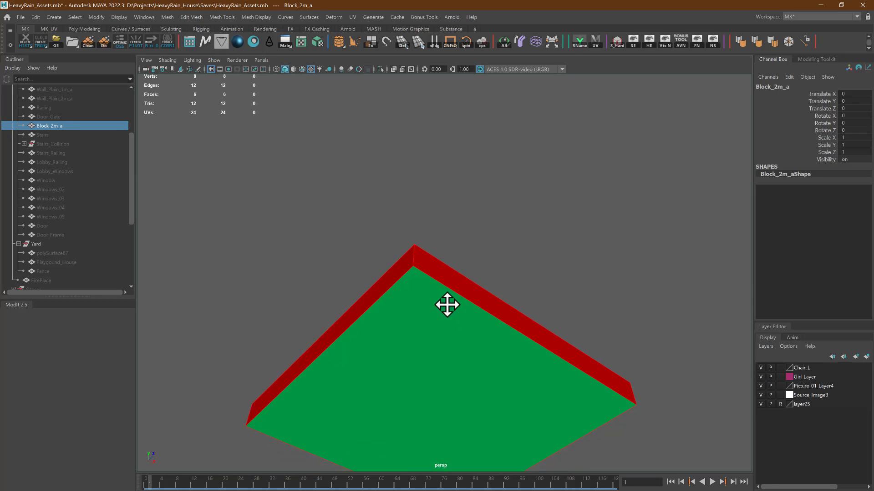
pyautogui.keyDown('alt'); pyautogui.moveTo(447, 304); pyautogui.dragTo(445, 258); pyautogui.keyUp('alt')
pyautogui.keyDown('alt'); pyautogui.moveTo(375, 225); pyautogui.dragTo(412, 261, button='middle'); pyautogui.keyUp('alt')
pyautogui.keyDown('alt'); pyautogui.moveTo(309, 223); pyautogui.dragTo(394, 253); pyautogui.keyUp('alt')
pyautogui.keyDown('alt'); pyautogui.moveTo(396, 257); pyautogui.dragTo(454, 291, button='middle'); pyautogui.keyUp('alt')
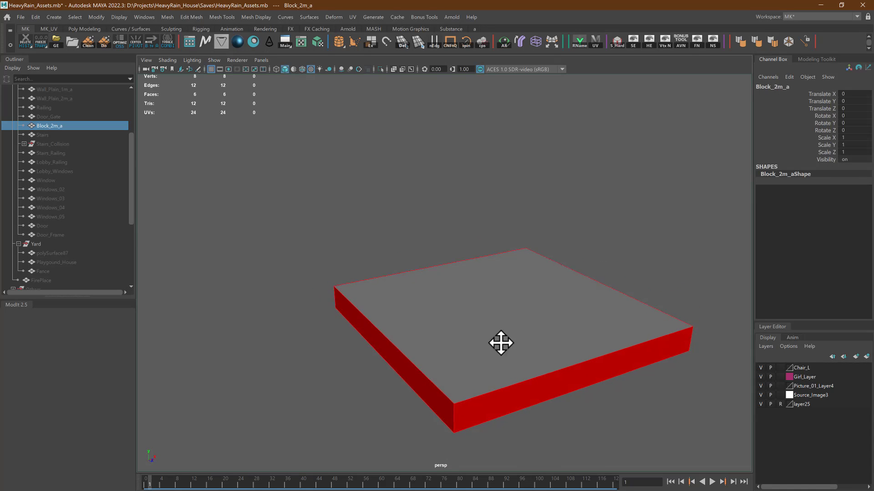
pyautogui.keyDown('alt'); pyautogui.moveTo(501, 343); pyautogui.dragTo(456, 287, button='middle'); pyautogui.keyUp('alt')
# Switch back to Unreal Editor and view the house exterior in Lightmap Density mode, then restore Lit mode.
pyautogui.hotkey('alt', 'Tab')
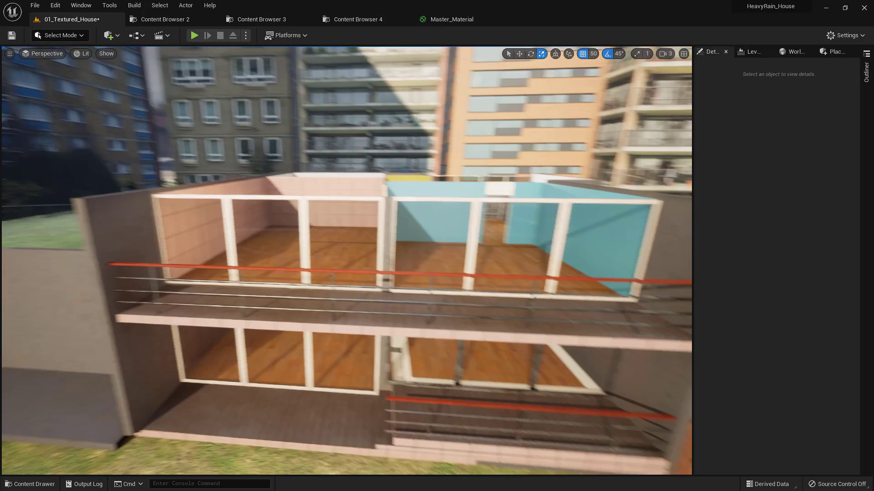
pyautogui.moveTo(353, 258); pyautogui.dragTo(314, 254, button='right')
pyautogui.hotkey('alt', '0')
pyautogui.moveTo(374, 279); pyautogui.dragTo(335, 302, button='right')
pyautogui.press('w')
pyautogui.press('s')
pyautogui.press('a')
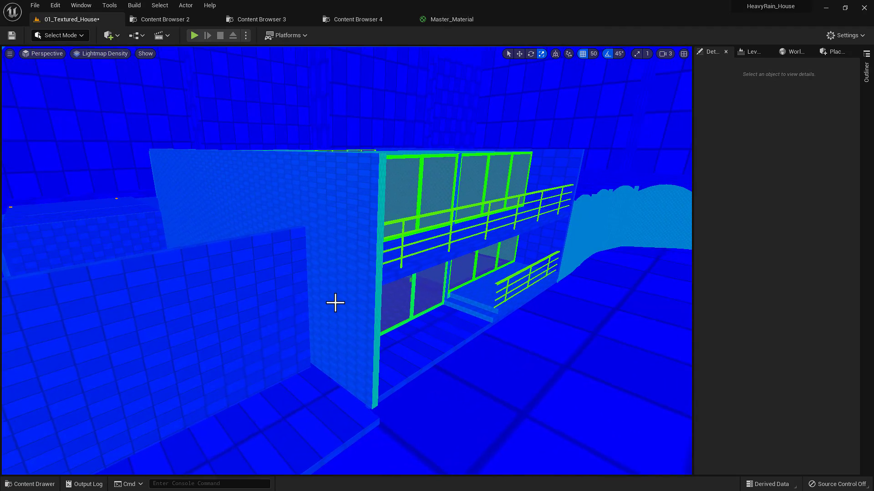
pyautogui.hotkey('alt', '4')
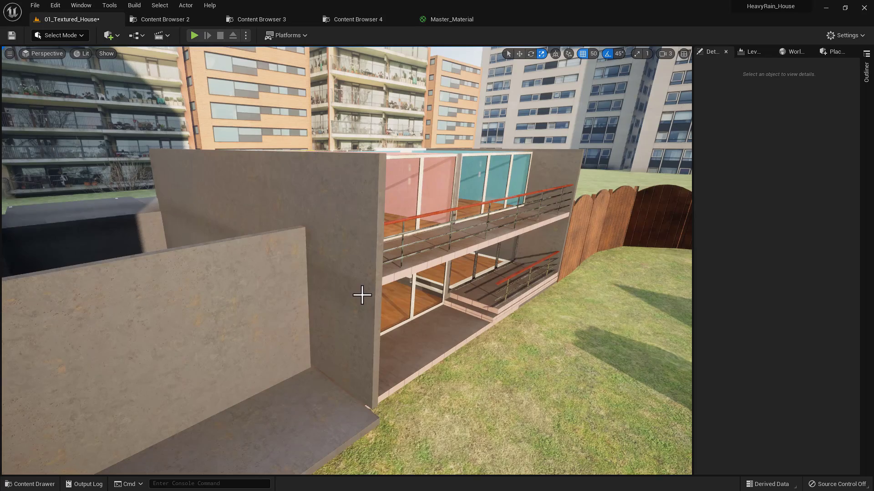
pyautogui.moveTo(360, 296); pyautogui.dragTo(423, 292, button='right')
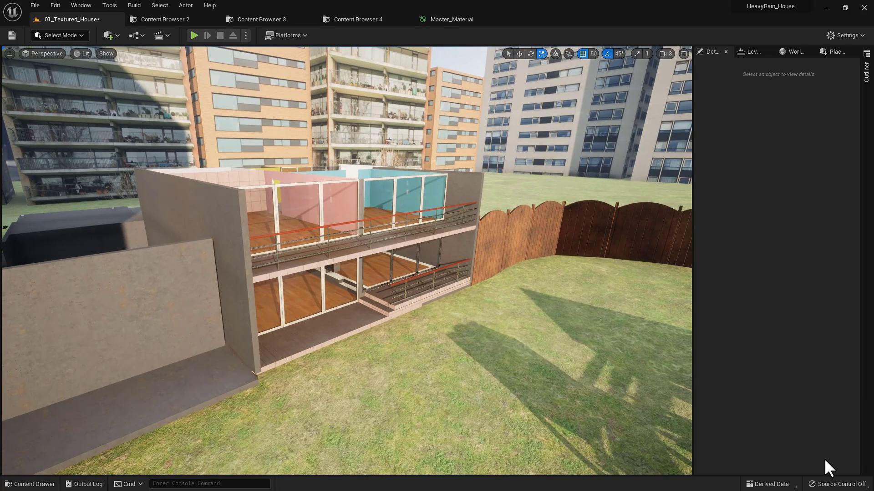